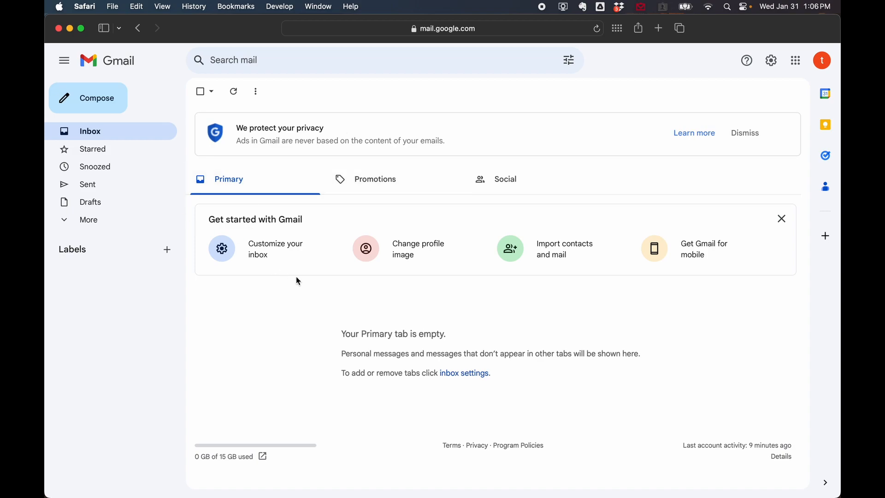
- Open Google Drive (drive.google.com) in a new tab and go into the Marketing shared drive
{"action": "left_click", "coordinate": [659, 28]}
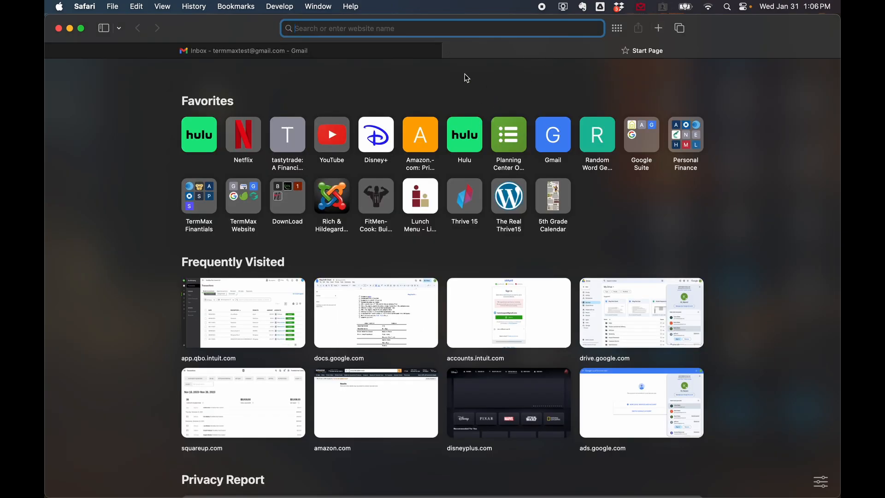
{"action": "type", "text": "drive.google.com"}
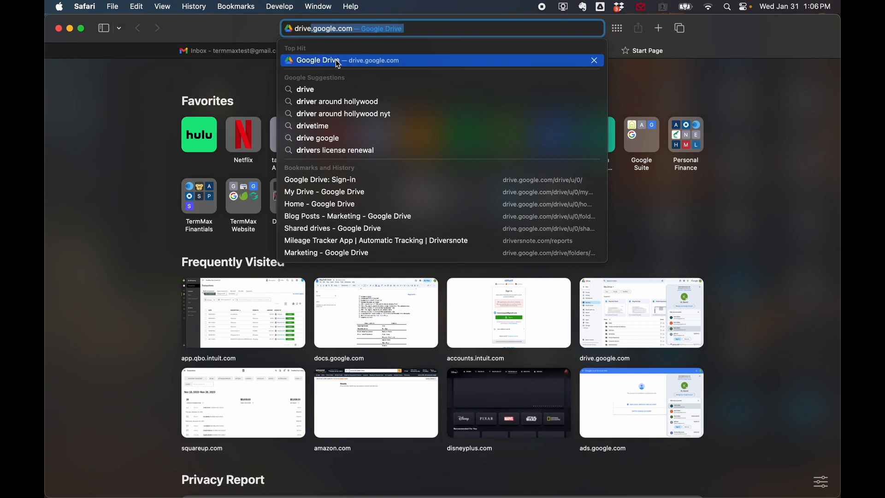
{"action": "left_click", "coordinate": [336, 60]}
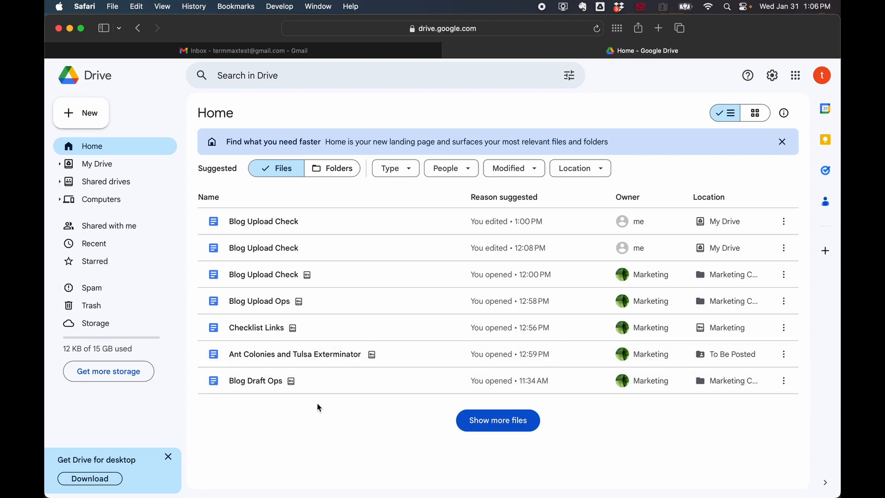
{"action": "left_click", "coordinate": [93, 186]}
{"action": "left_click", "coordinate": [238, 200]}
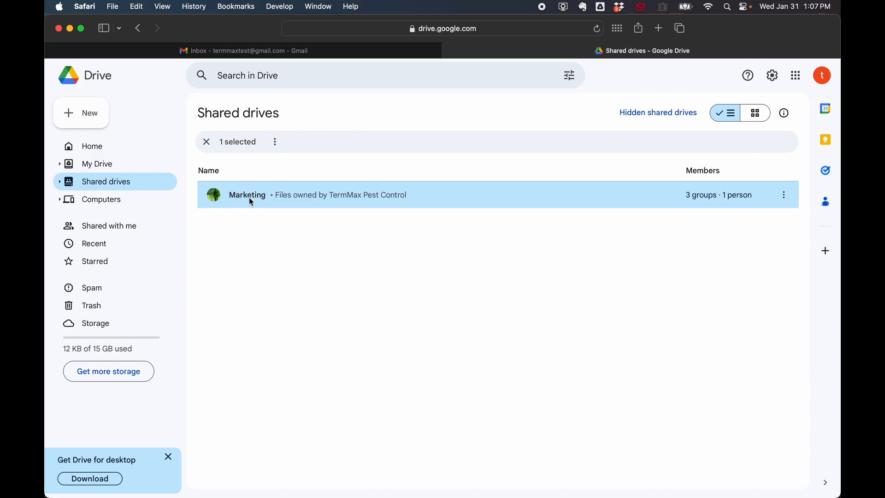
{"action": "double_click", "coordinate": [250, 202]}
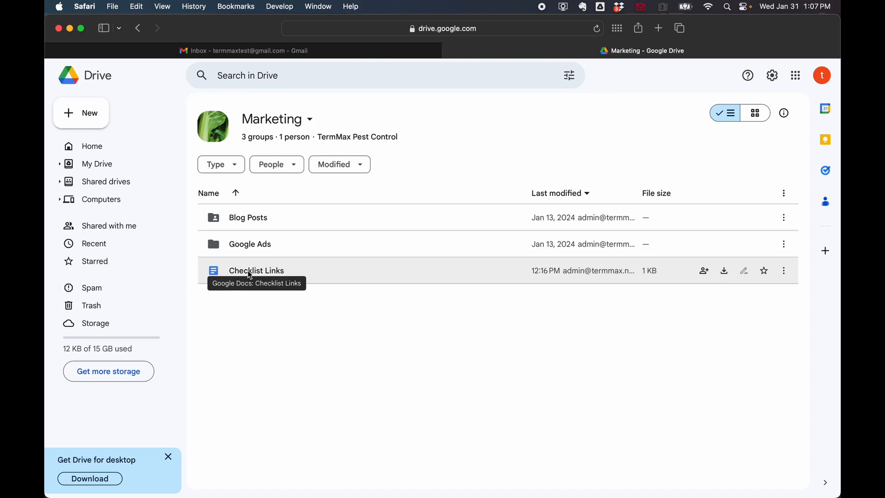
- Open the Checklist Links document from the Marketing shared drive
{"action": "double_click", "coordinate": [276, 273]}
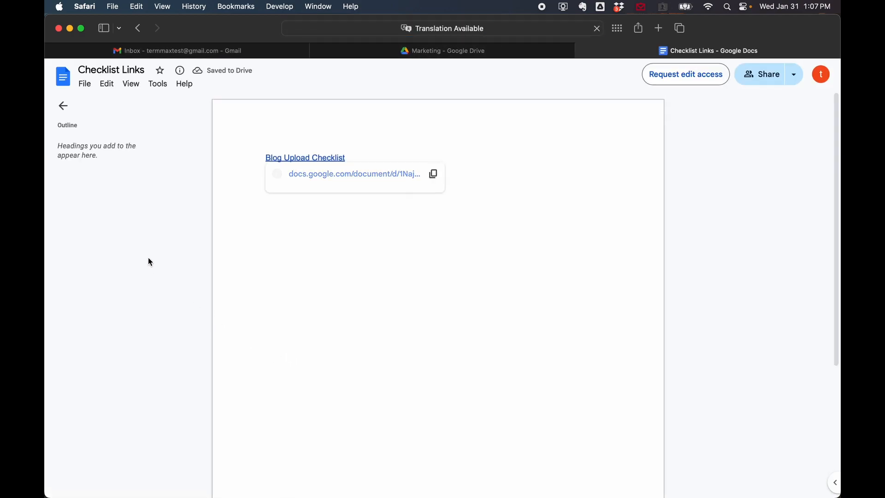
{"action": "left_click", "coordinate": [226, 321]}
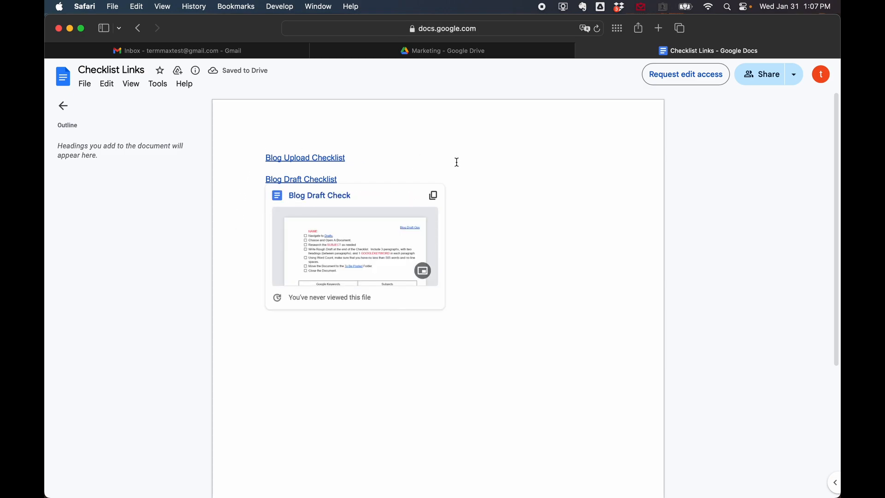
{"action": "double_click", "coordinate": [515, 194]}
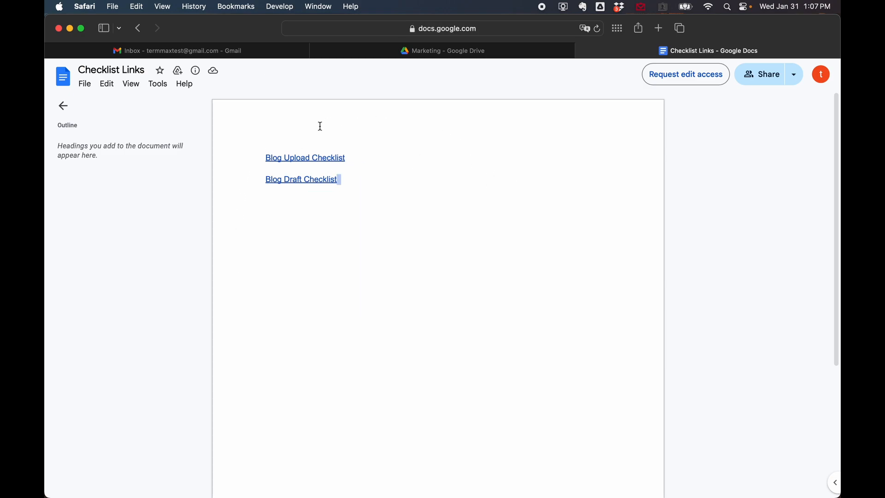
- Follow the Blog Upload Checklist link and create an editable copy from the Blog Upload Check template
{"action": "left_click", "coordinate": [330, 158]}
{"action": "left_click", "coordinate": [333, 174]}
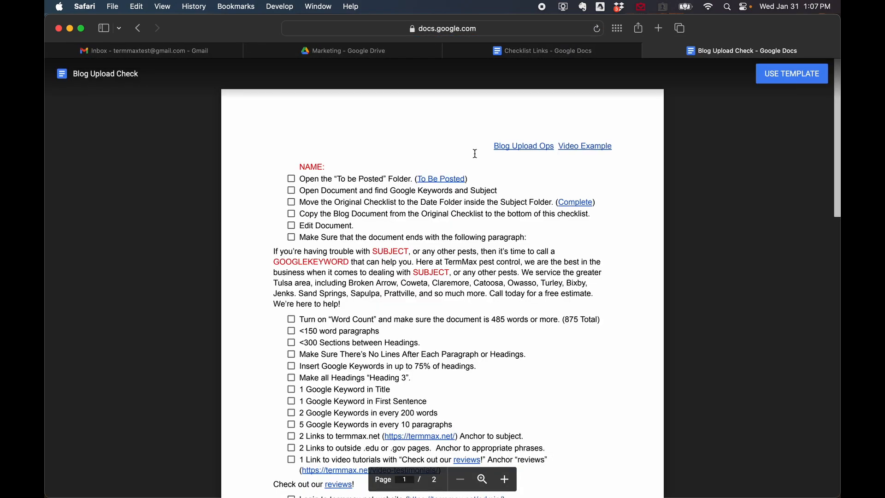
{"action": "left_click", "coordinate": [779, 77]}
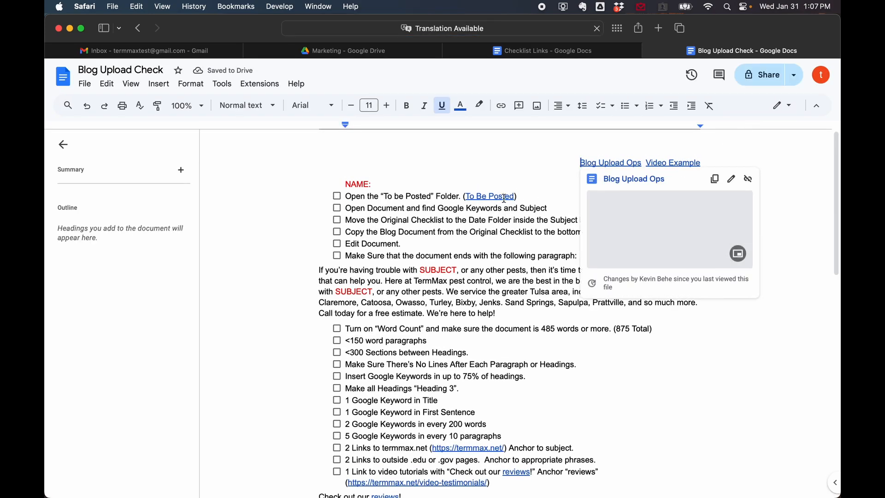
{"action": "left_click", "coordinate": [250, 266]}
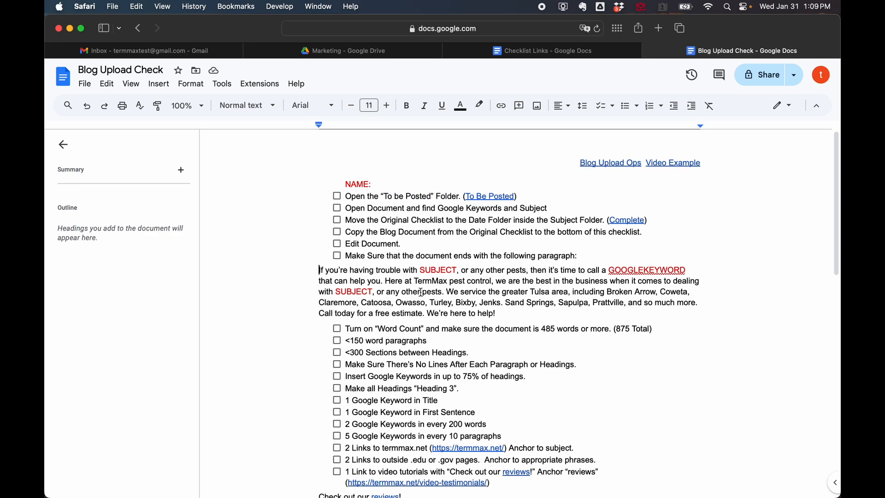
- Check off the first two checklist items and uncheck both of them again
{"action": "left_click", "coordinate": [337, 196]}
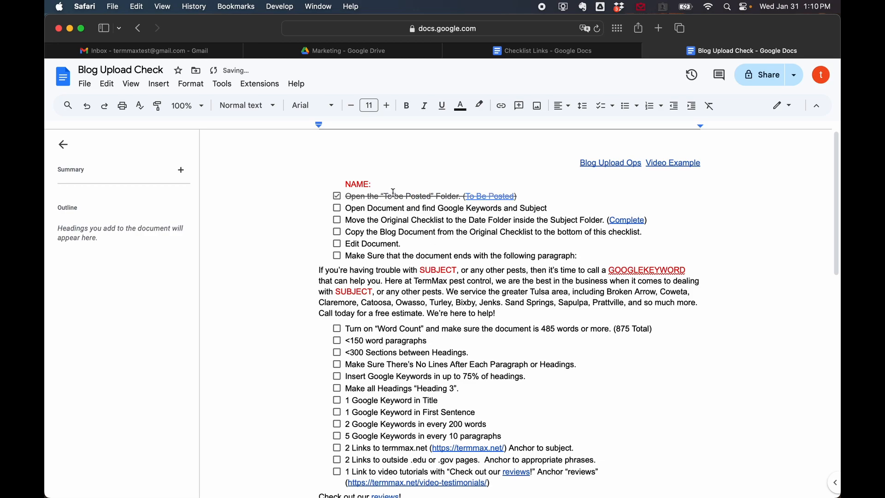
{"action": "left_click", "coordinate": [337, 208]}
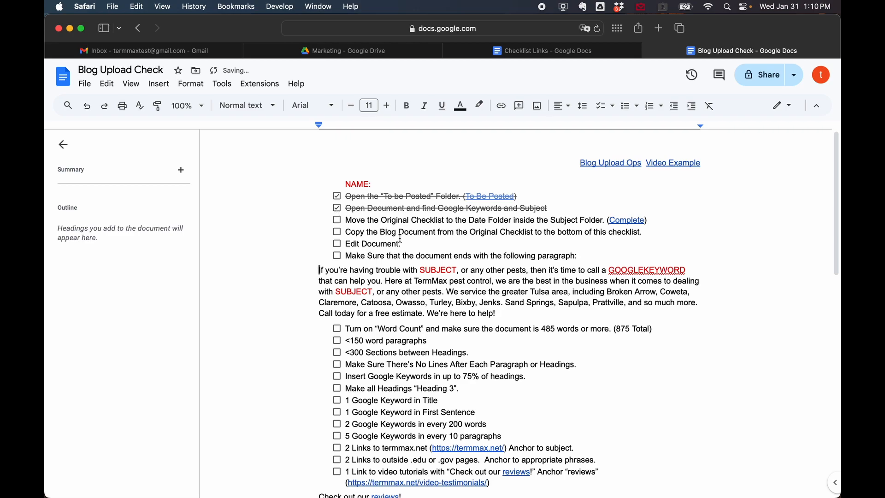
{"action": "left_click", "coordinate": [337, 208]}
{"action": "left_click", "coordinate": [337, 196]}
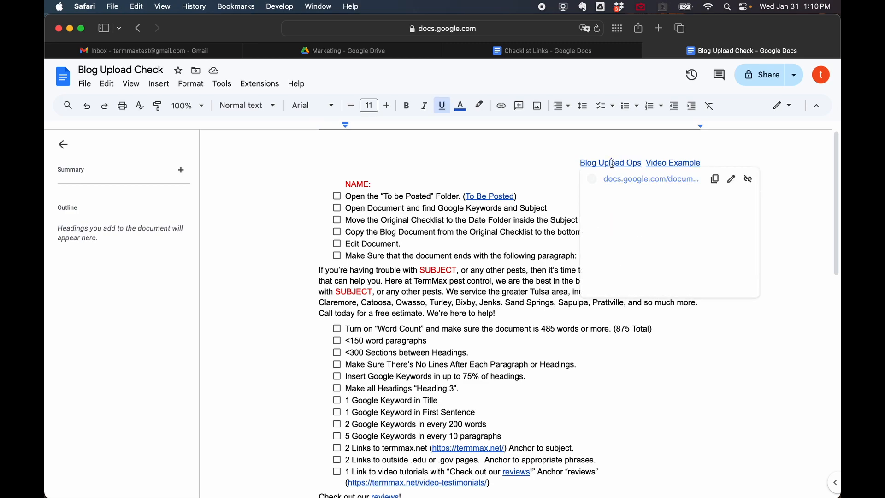
- Open the linked Blog Upload Ops document, read through its numbered instructions and close it
{"action": "left_click", "coordinate": [620, 176]}
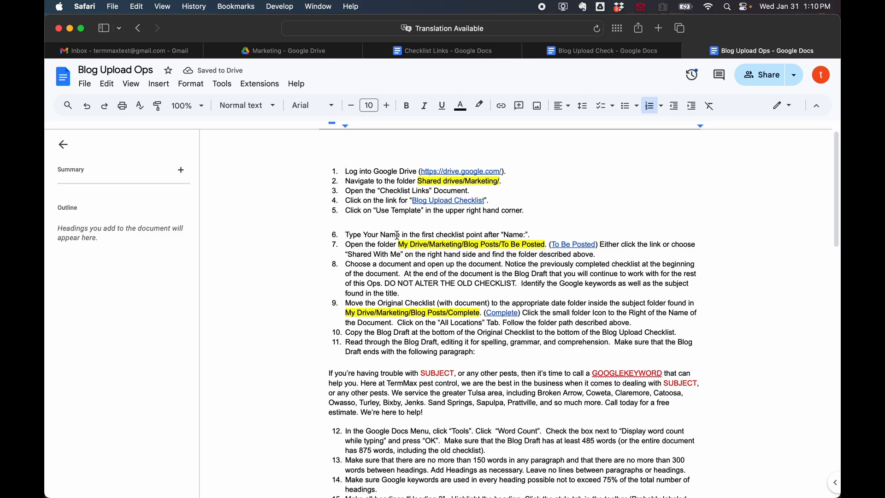
{"action": "scroll", "coordinate": [397, 236], "scroll_direction": "down", "scroll_amount": 5}
{"action": "scroll", "coordinate": [397, 235], "scroll_direction": "down", "scroll_amount": 10}
{"action": "scroll", "coordinate": [397, 235], "scroll_direction": "down", "scroll_amount": 8}
{"action": "scroll", "coordinate": [397, 235], "scroll_direction": "up", "scroll_amount": 20}
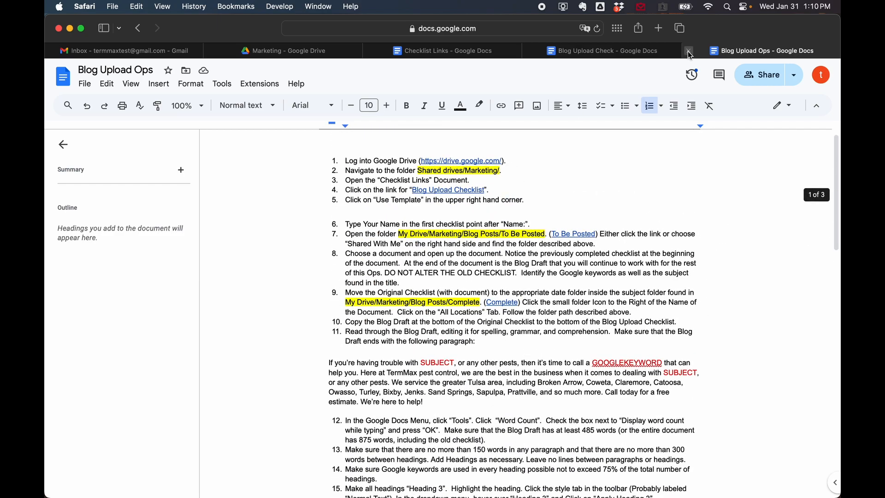
{"action": "left_click", "coordinate": [688, 51]}
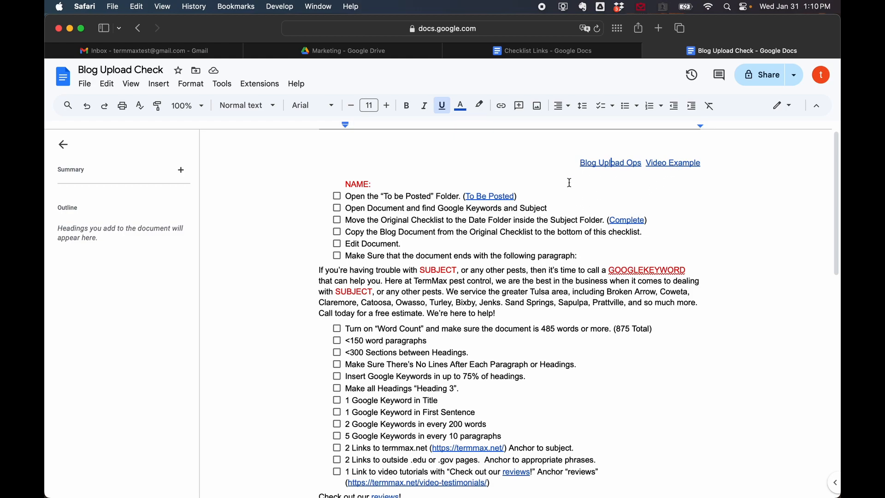
- Review the whole Blog Upload Check checklist, including the Google Keywords and Subjects table at its end
{"action": "scroll", "coordinate": [430, 354], "scroll_direction": "down", "scroll_amount": 10}
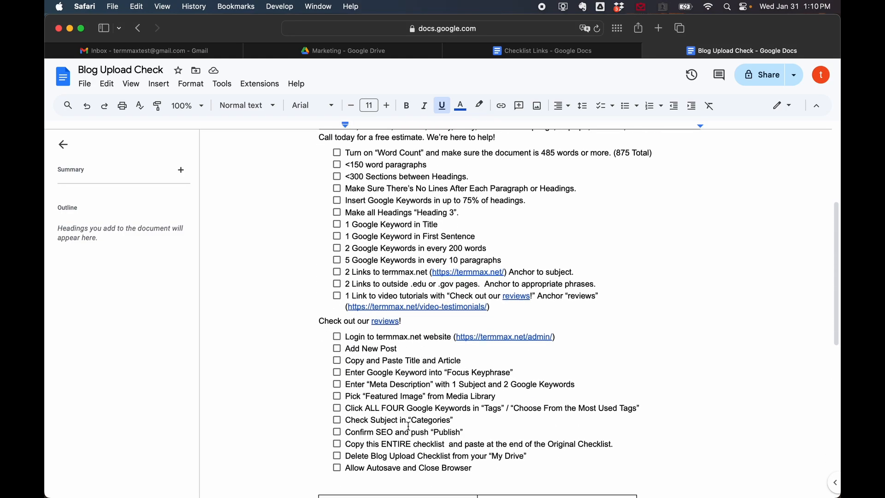
{"action": "scroll", "coordinate": [639, 238], "scroll_direction": "up", "scroll_amount": 10}
{"action": "scroll", "coordinate": [639, 238], "scroll_direction": "down", "scroll_amount": 1}
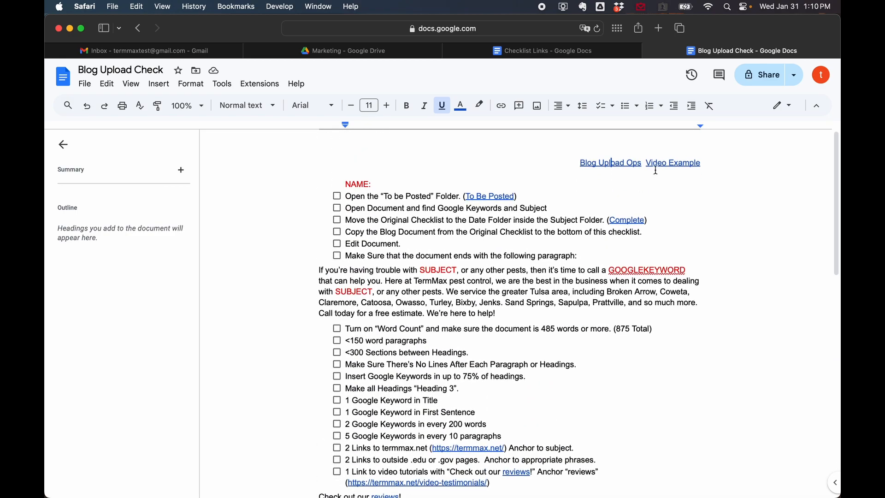
{"action": "scroll", "coordinate": [409, 312], "scroll_direction": "down", "scroll_amount": 2}
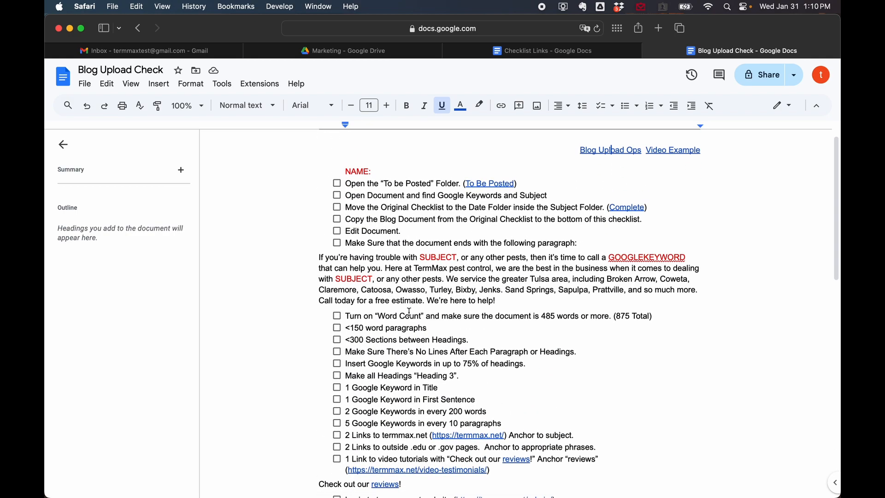
{"action": "right_click", "coordinate": [409, 312]}
{"action": "left_click", "coordinate": [276, 236]}
{"action": "scroll", "coordinate": [310, 258], "scroll_direction": "down", "scroll_amount": 20}
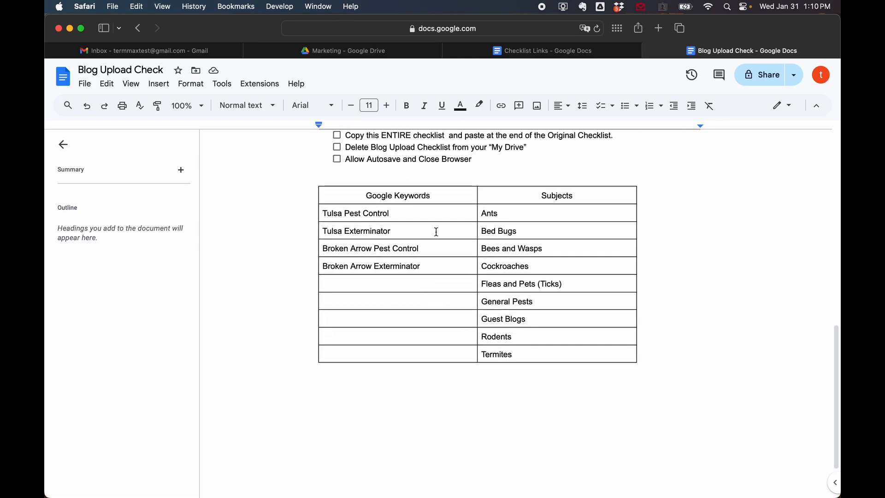
{"action": "mouse_move", "coordinate": [390, 190]}
{"action": "scroll", "coordinate": [490, 282], "scroll_direction": "up", "scroll_amount": 10}
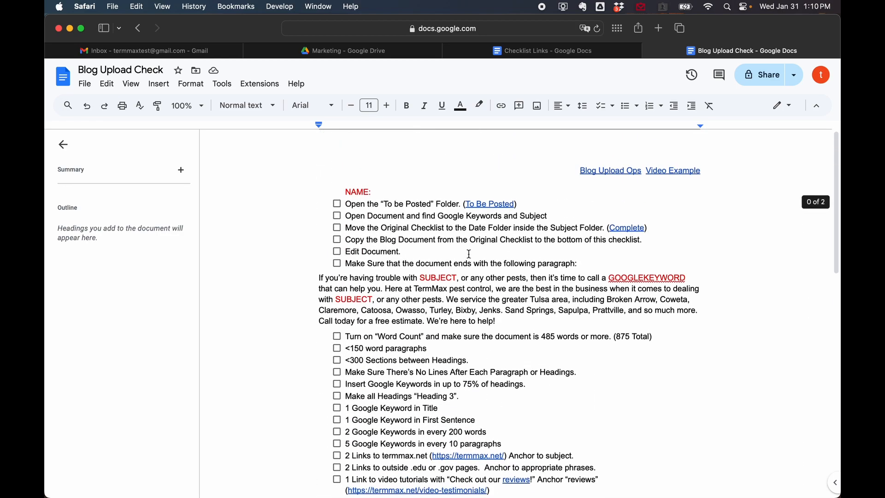
{"action": "scroll", "coordinate": [469, 254], "scroll_direction": "down", "scroll_amount": 1}
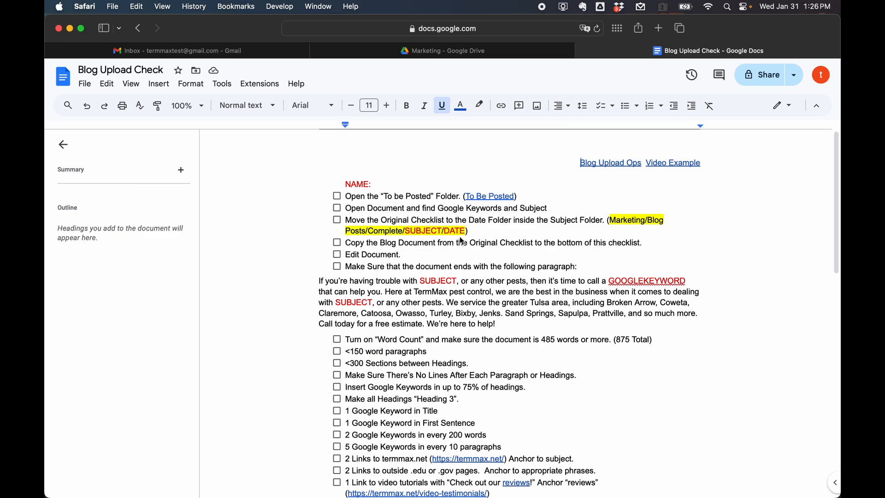
- Enter the worker's first name after "NAME:" at the start of the checklist
{"action": "left_click", "coordinate": [361, 184]}
{"action": "left_click", "coordinate": [370, 187]}
{"action": "type", "text": "Kevin"}
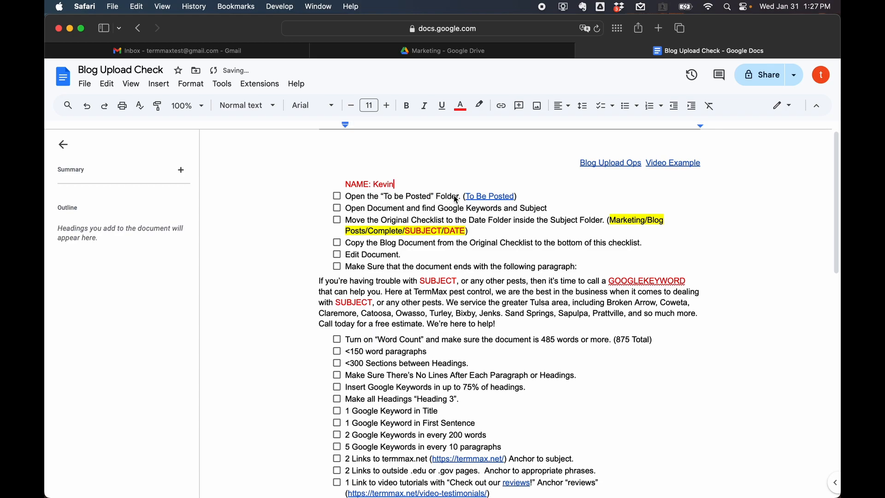
- Open the To Be Posted folder through its checklist link and check off the Open the "To be Posted" Folder item
{"action": "left_click", "coordinate": [481, 198]}
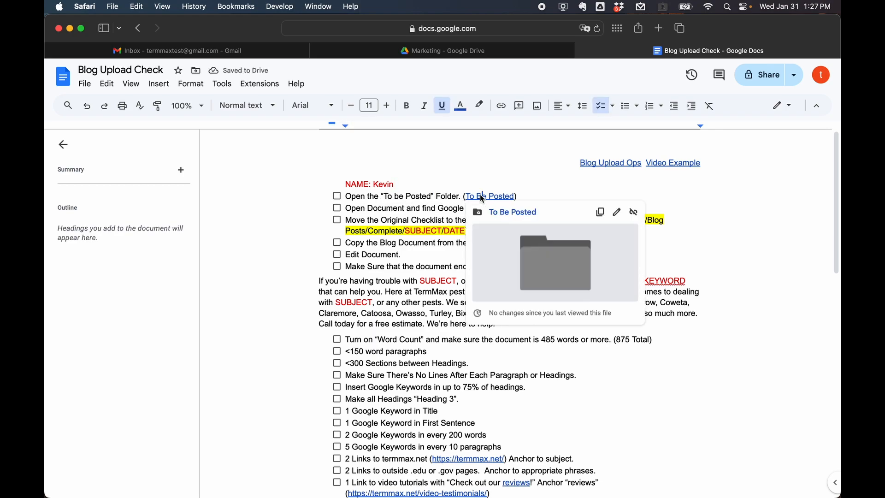
{"action": "left_click", "coordinate": [506, 215]}
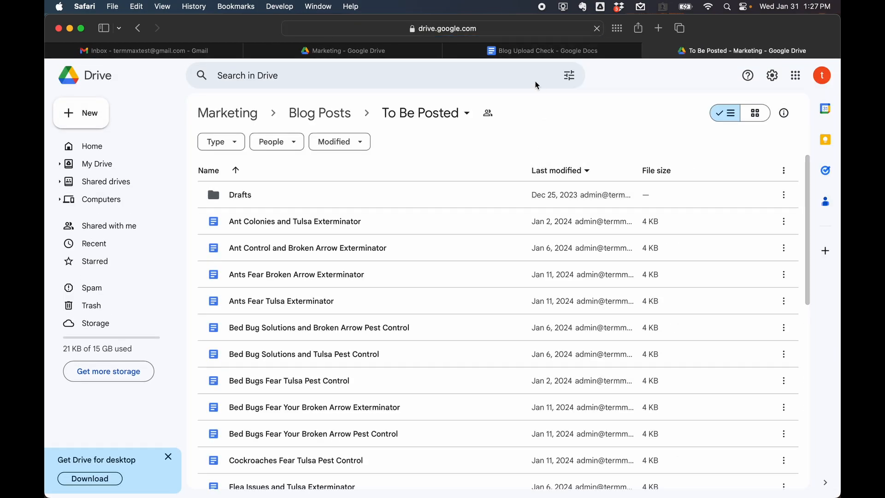
{"action": "left_click", "coordinate": [502, 51]}
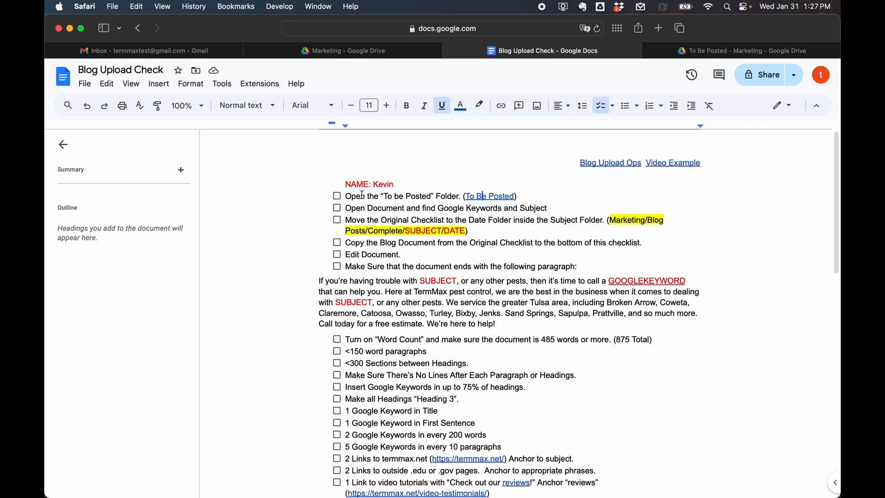
{"action": "left_click", "coordinate": [337, 196]}
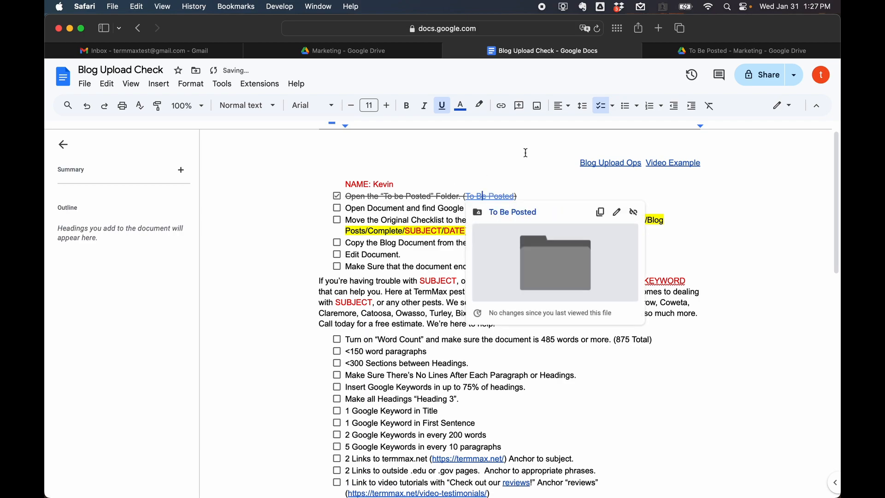
- Open the "Ant Colonies and Tulsa Exterminator" document from the To Be Posted folder and look through it
{"action": "left_click", "coordinate": [705, 52]}
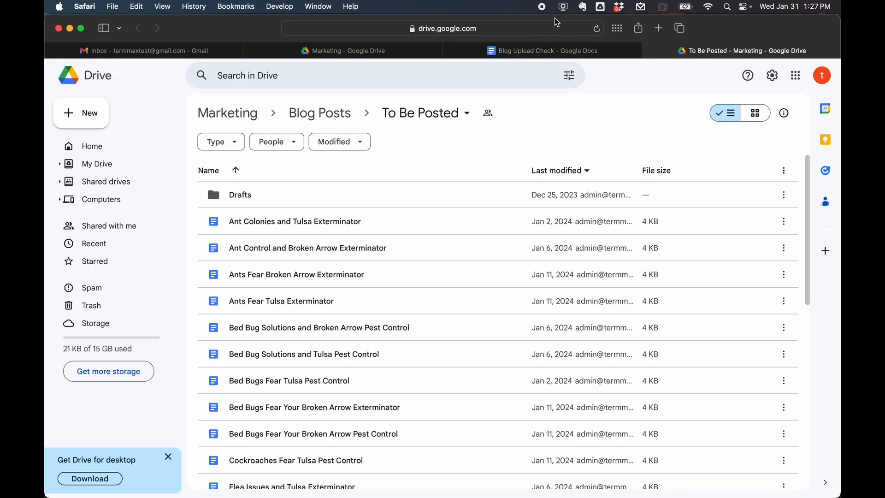
{"action": "left_click", "coordinate": [547, 50]}
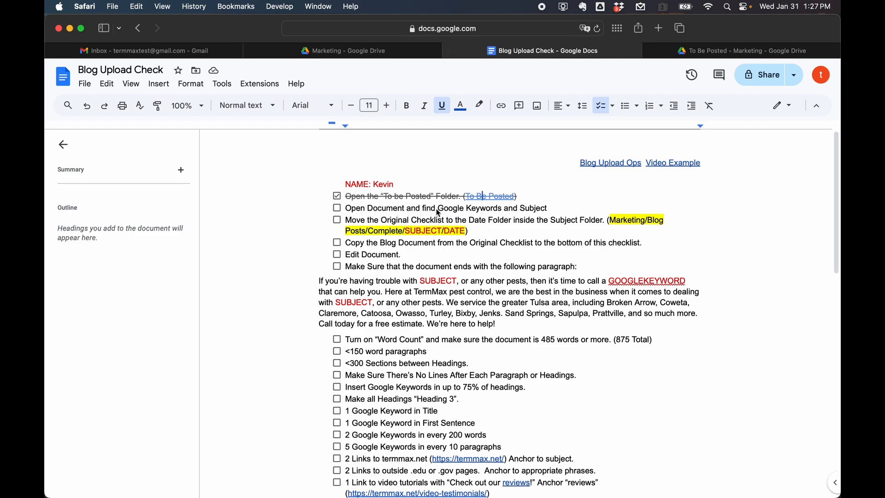
{"action": "left_click", "coordinate": [698, 52]}
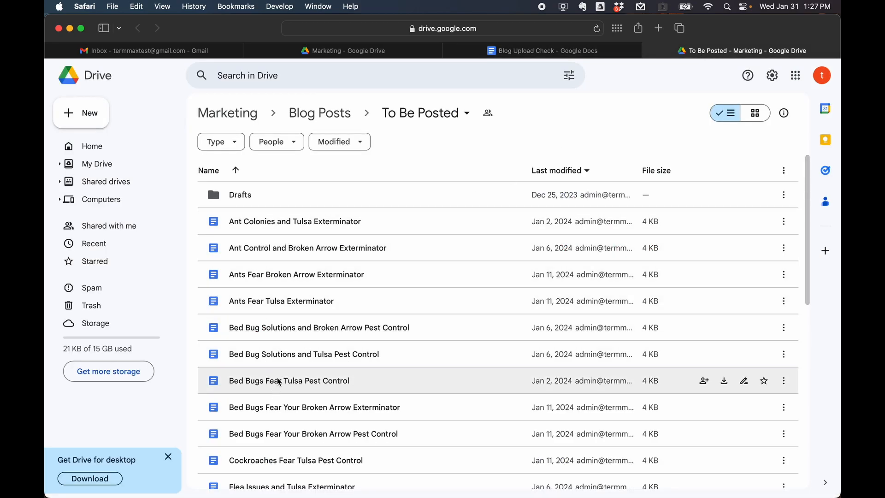
{"action": "scroll", "coordinate": [289, 417], "scroll_direction": "down", "scroll_amount": 10}
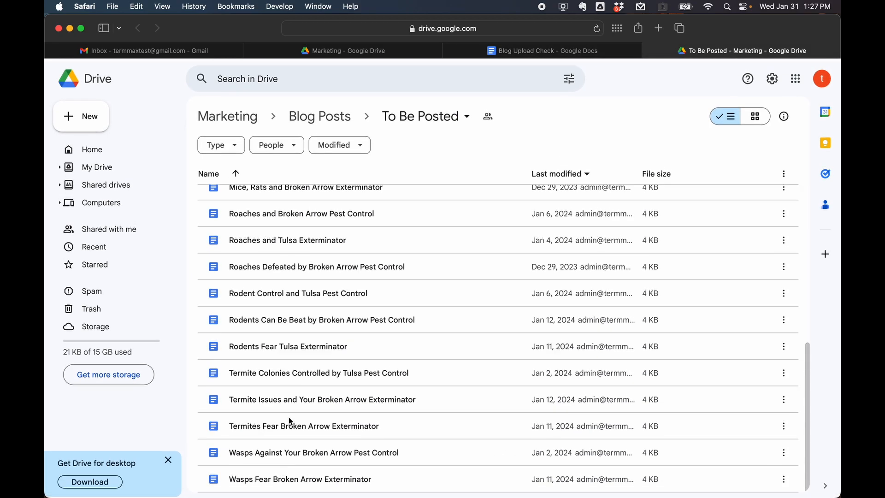
{"action": "scroll", "coordinate": [288, 416], "scroll_direction": "up", "scroll_amount": 10}
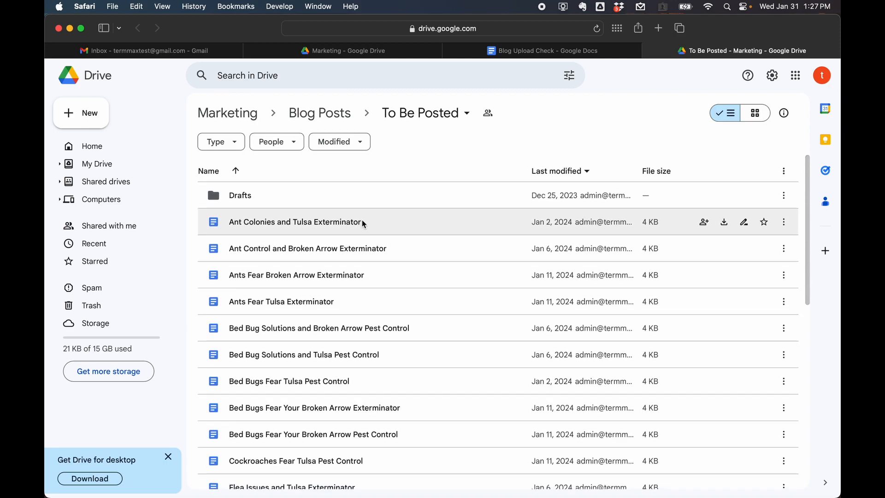
{"action": "double_click", "coordinate": [314, 222]}
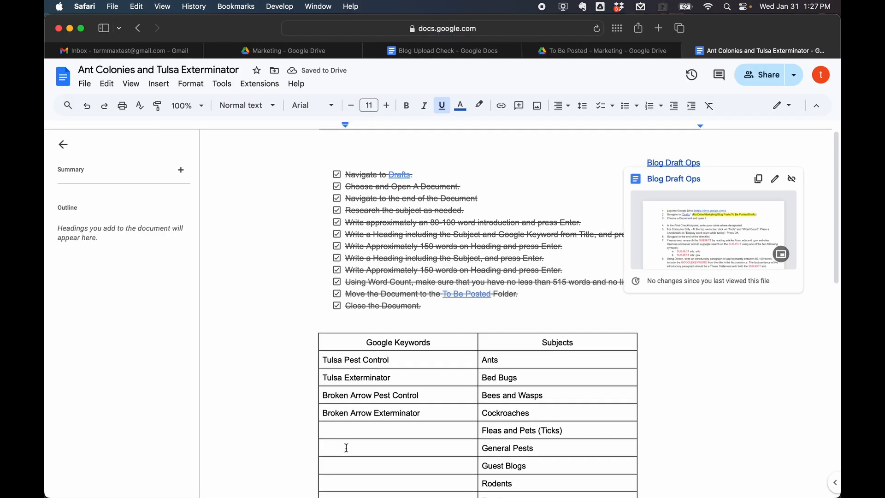
{"action": "scroll", "coordinate": [350, 461], "scroll_direction": "down", "scroll_amount": 15}
{"action": "scroll", "coordinate": [349, 461], "scroll_direction": "up", "scroll_amount": 15}
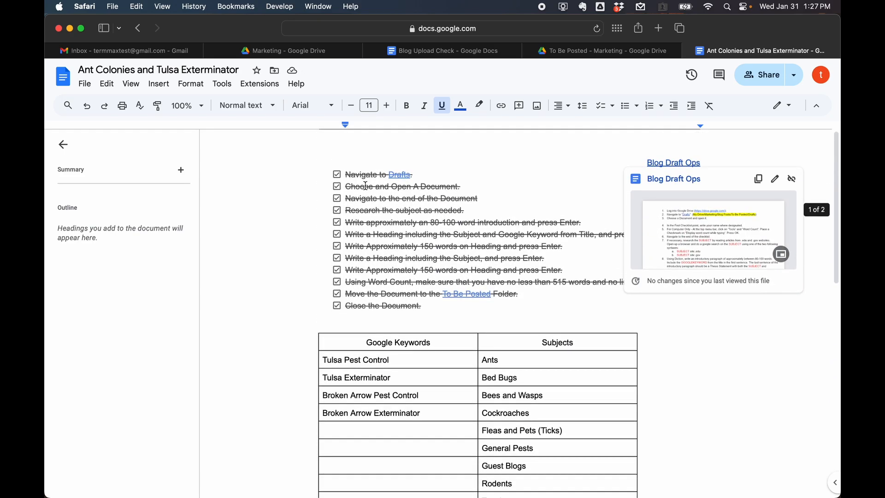
- Pick out subject Ants and keyword Tulsa Exterminator in the draft's table, and check off "Open Document and find Google Keywords and Subject" in the checklist
{"action": "left_click", "coordinate": [461, 51]}
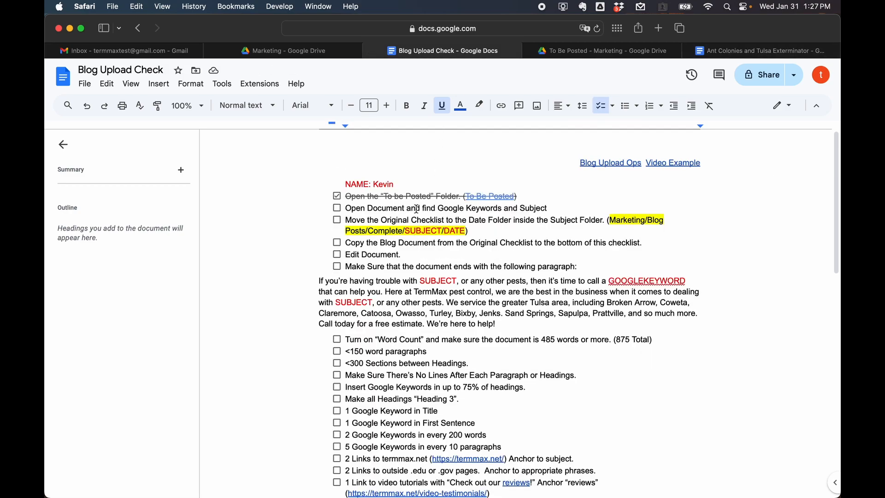
{"action": "left_click", "coordinate": [715, 52]}
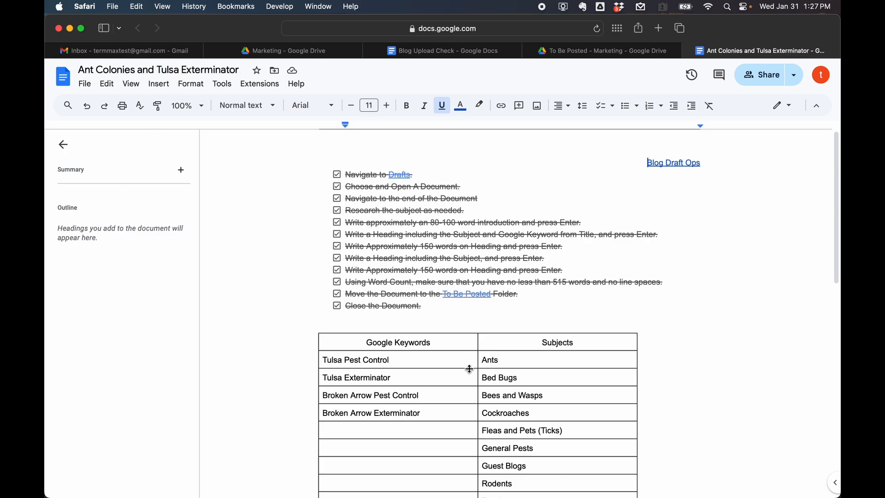
{"action": "double_click", "coordinate": [495, 359]}
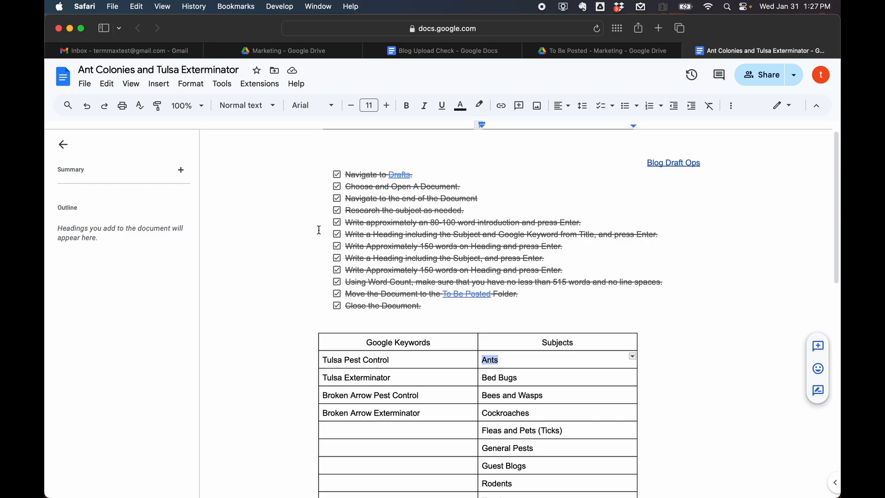
{"action": "left_click_drag", "start_coordinate": [337, 378], "coordinate": [391, 378]}
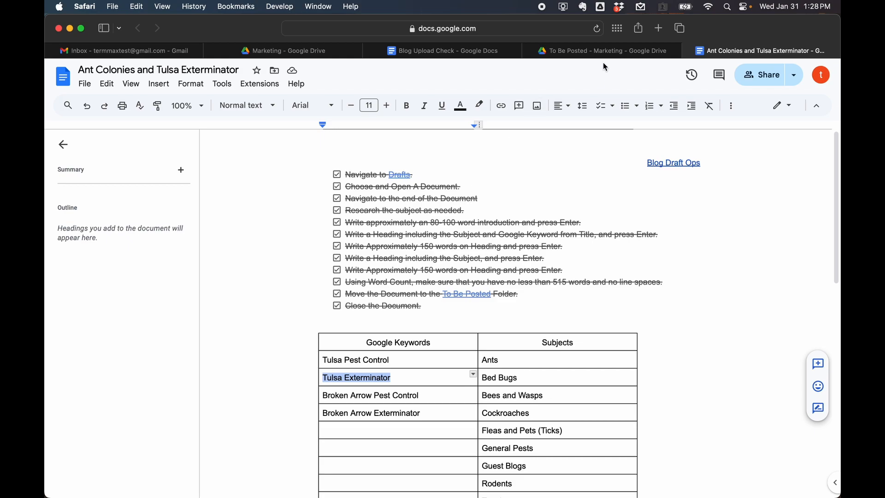
{"action": "left_click", "coordinate": [447, 51]}
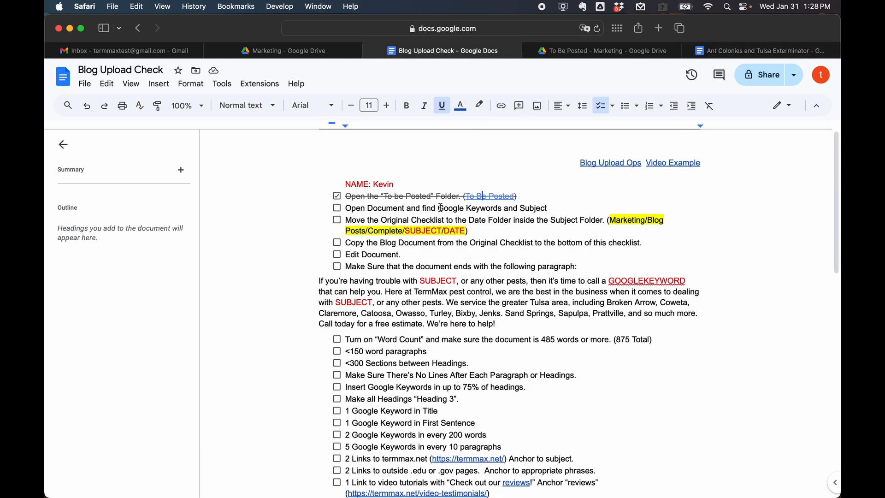
{"action": "left_click", "coordinate": [337, 208]}
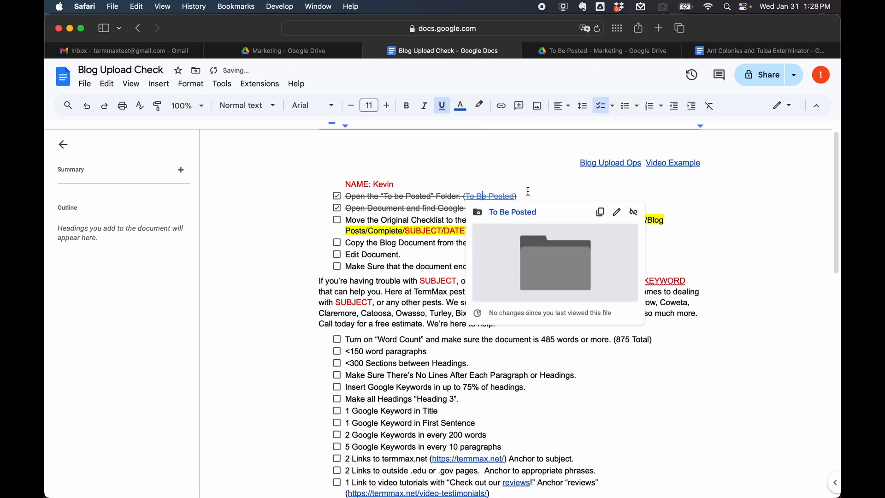
{"action": "left_click", "coordinate": [540, 178]}
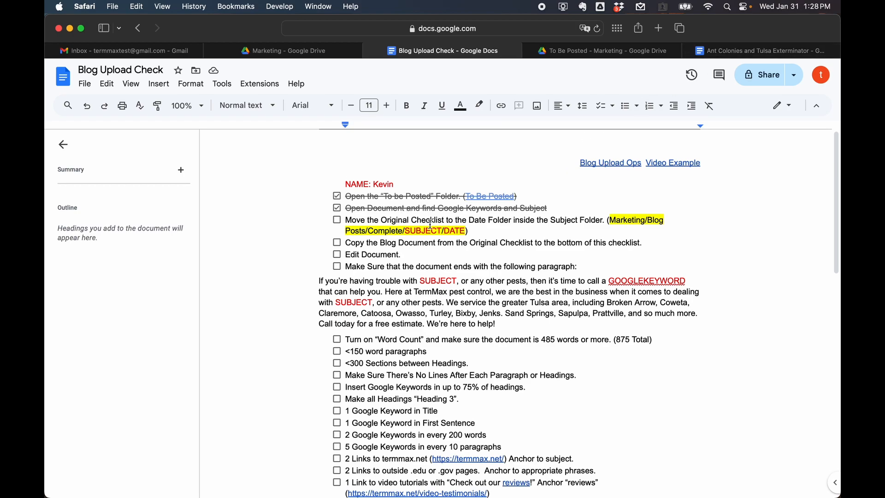
- Move the "Ant Colonies and Tulsa Exterminator" document to Marketing/Blog Posts/Complete/Ants/2024/1 January/Week 5 and check off the Move the Original Checklist item
{"action": "left_click", "coordinate": [722, 52]}
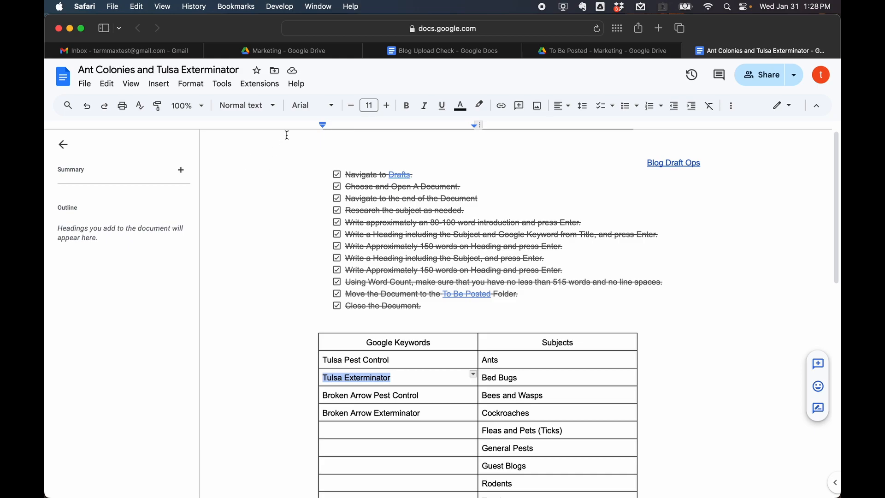
{"action": "left_click", "coordinate": [276, 74]}
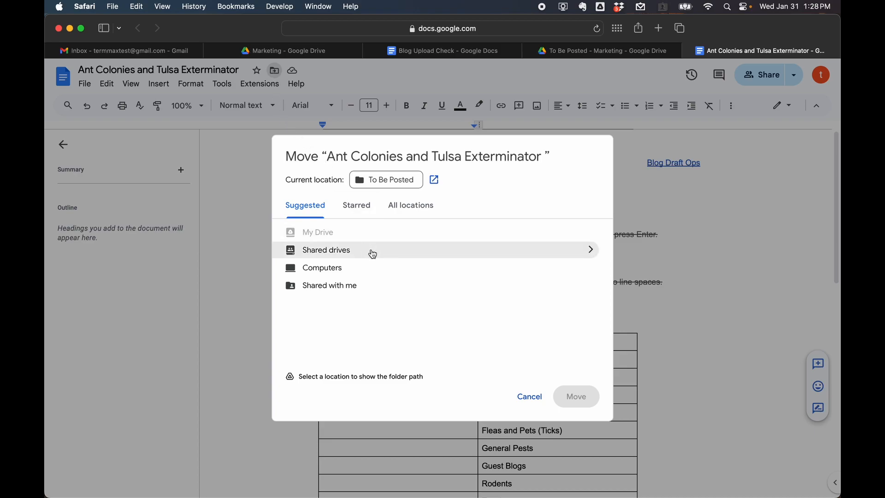
{"action": "left_click", "coordinate": [345, 255]}
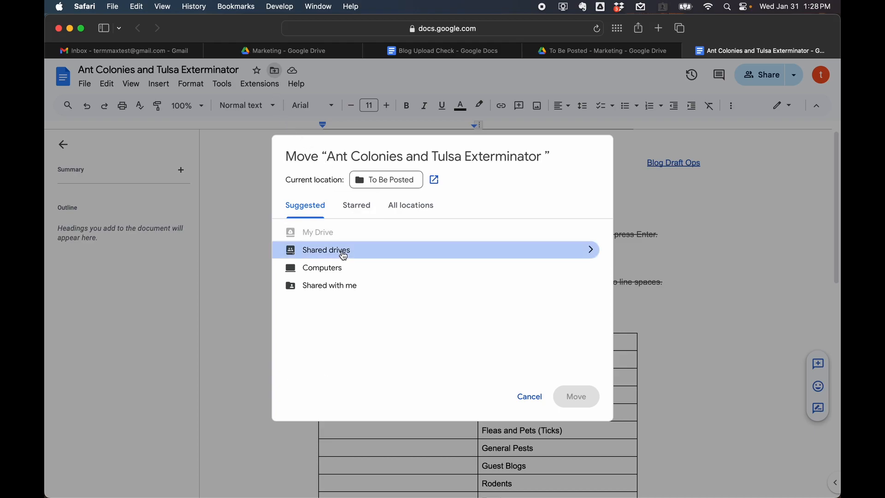
{"action": "double_click", "coordinate": [345, 255]}
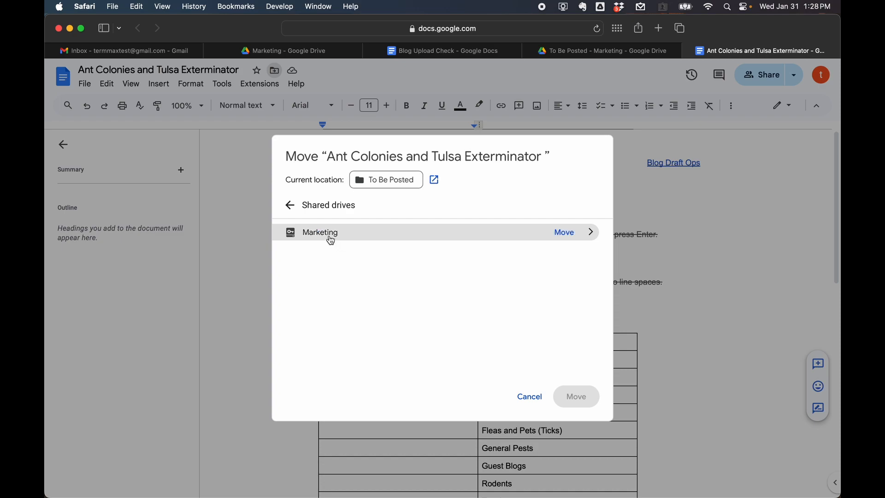
{"action": "double_click", "coordinate": [328, 235]}
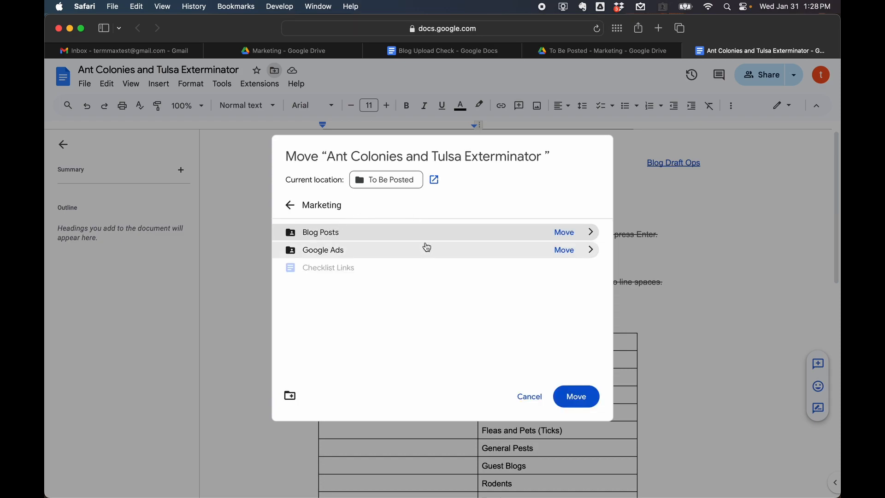
{"action": "double_click", "coordinate": [338, 232]}
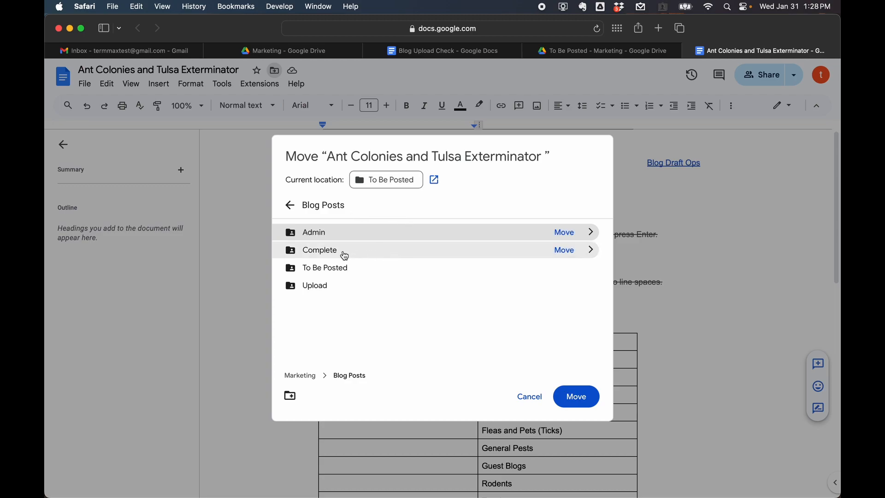
{"action": "double_click", "coordinate": [344, 255]}
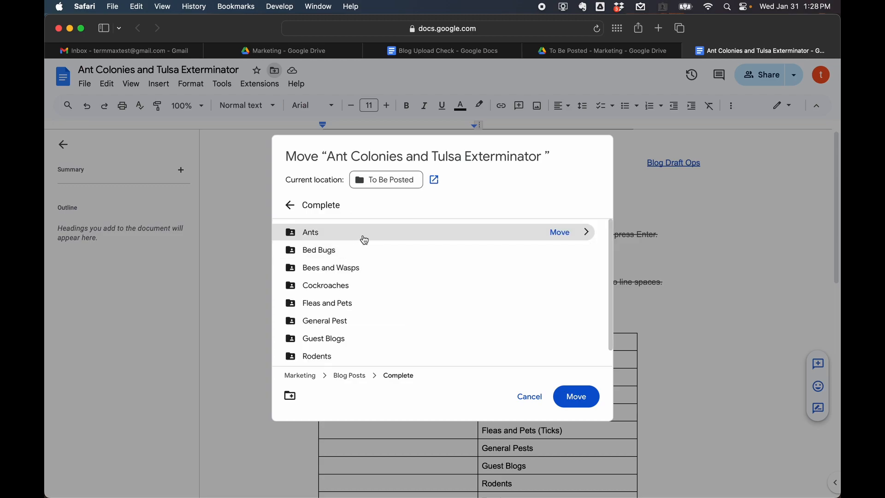
{"action": "double_click", "coordinate": [318, 237]}
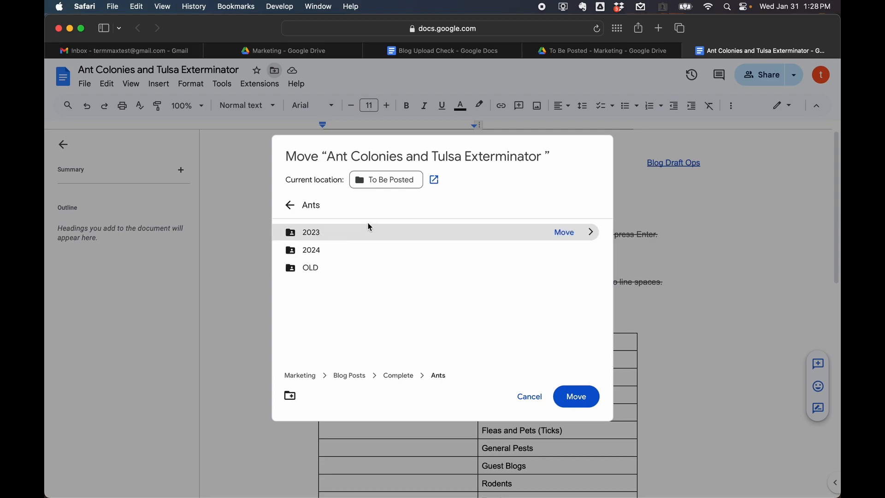
{"action": "double_click", "coordinate": [322, 253]}
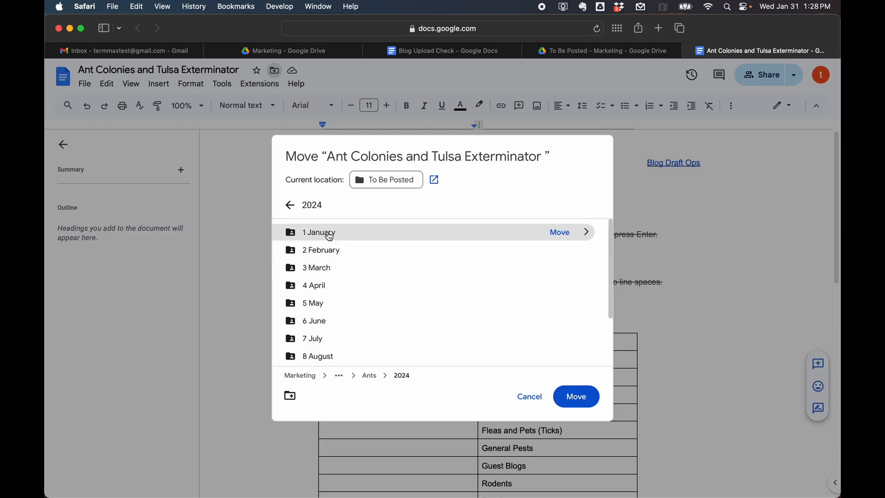
{"action": "double_click", "coordinate": [331, 237]}
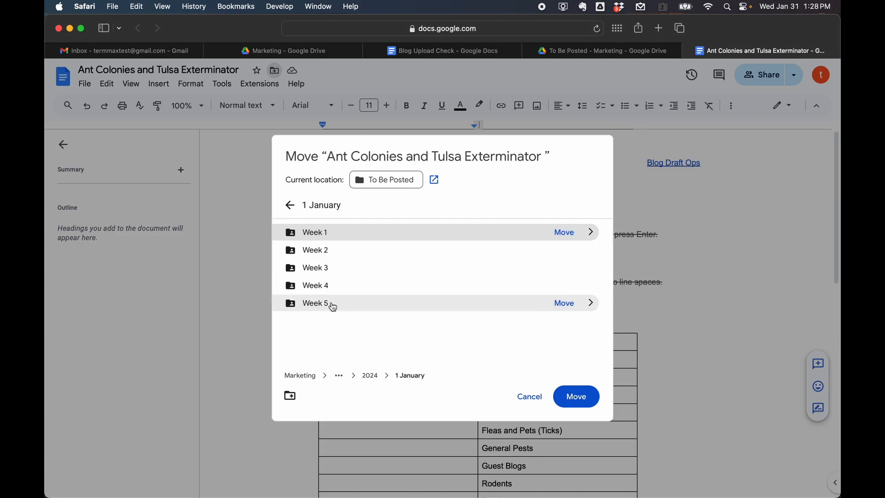
{"action": "double_click", "coordinate": [325, 305]}
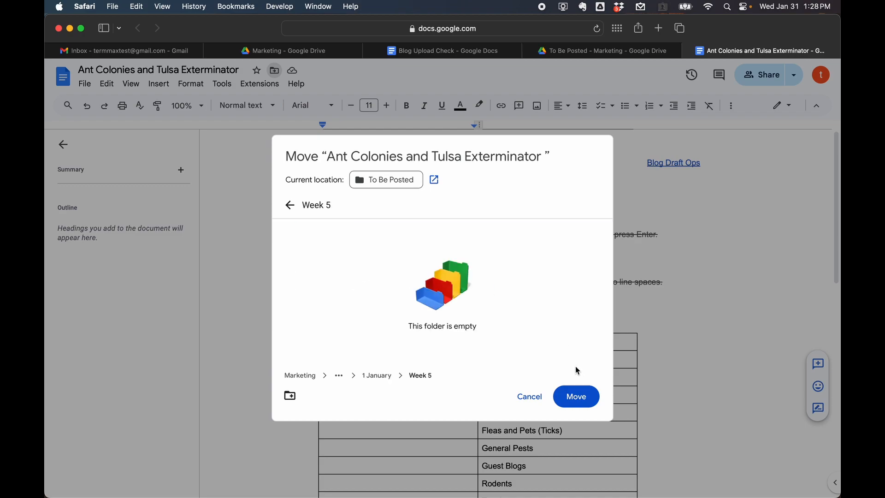
{"action": "left_click", "coordinate": [577, 397]}
{"action": "left_click", "coordinate": [548, 310]}
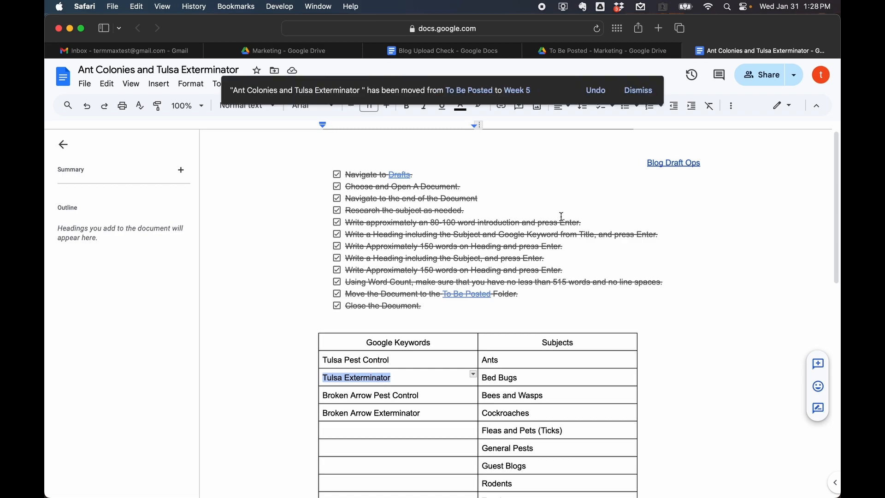
{"action": "left_click", "coordinate": [456, 49]}
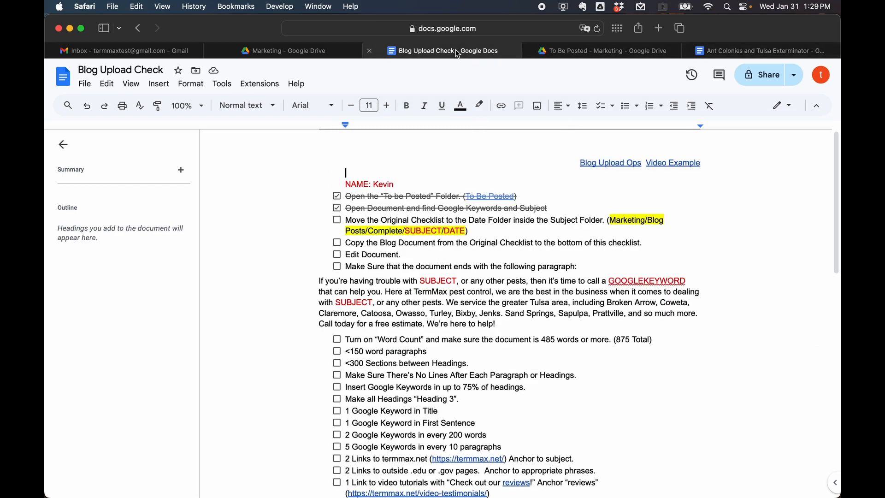
{"action": "left_click", "coordinate": [337, 220]}
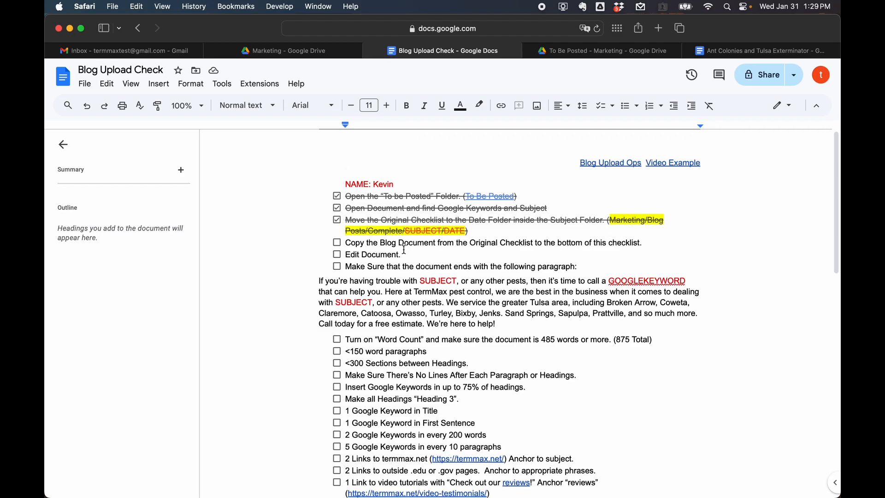
- Copy the entire blog article, from introduction to last paragraph, below the keywords table in the "Ant Colonies and Tulsa Exterminator" document
{"action": "left_click", "coordinate": [721, 51]}
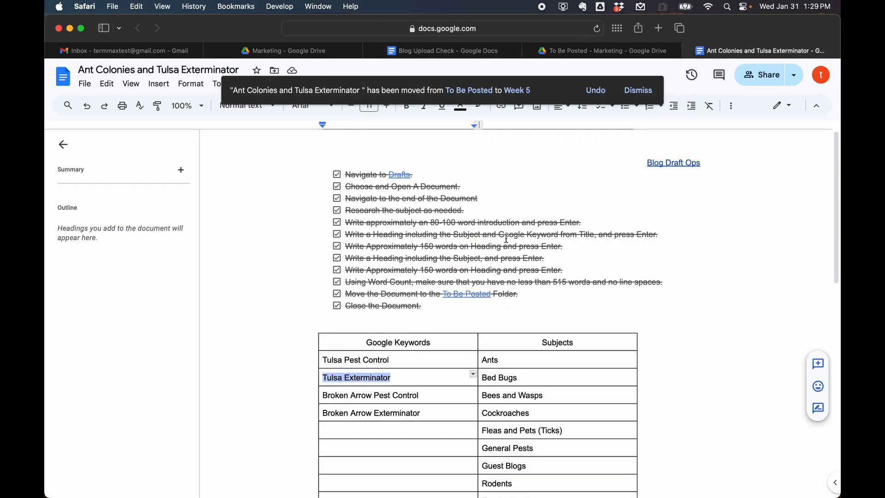
{"action": "scroll", "coordinate": [476, 203], "scroll_direction": "down", "scroll_amount": 10}
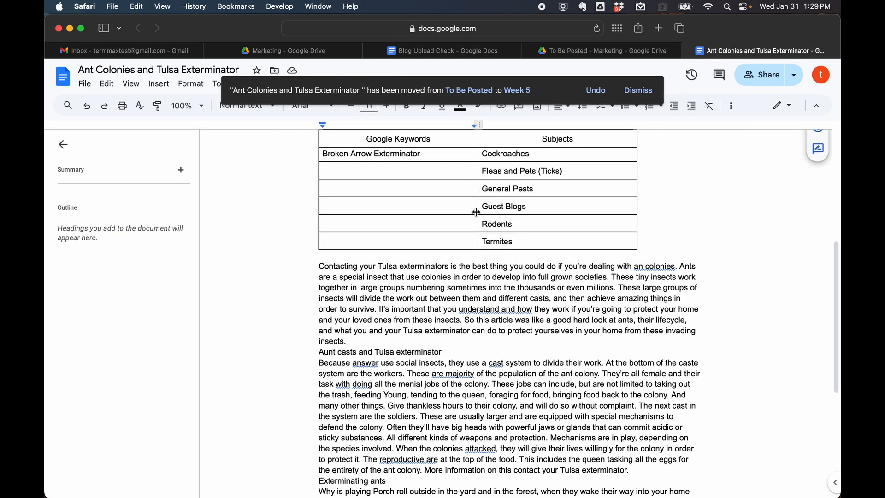
{"action": "scroll", "coordinate": [443, 277], "scroll_direction": "down", "scroll_amount": 5}
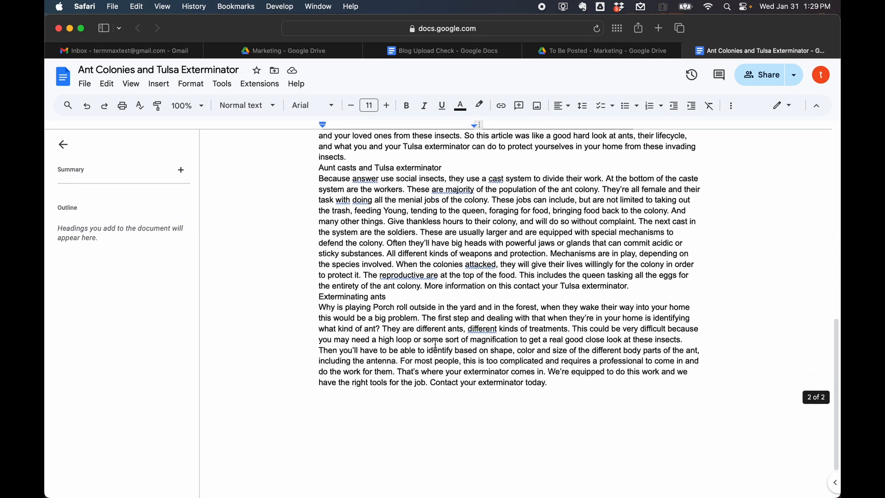
{"action": "scroll", "coordinate": [436, 328], "scroll_direction": "up", "scroll_amount": 4}
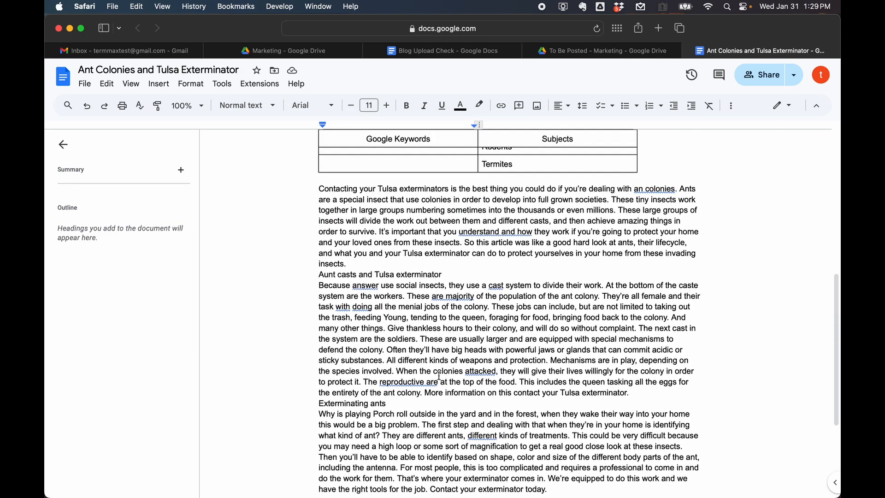
{"action": "scroll", "coordinate": [436, 322], "scroll_direction": "down", "scroll_amount": 4}
{"action": "scroll", "coordinate": [439, 376], "scroll_direction": "up", "scroll_amount": 5}
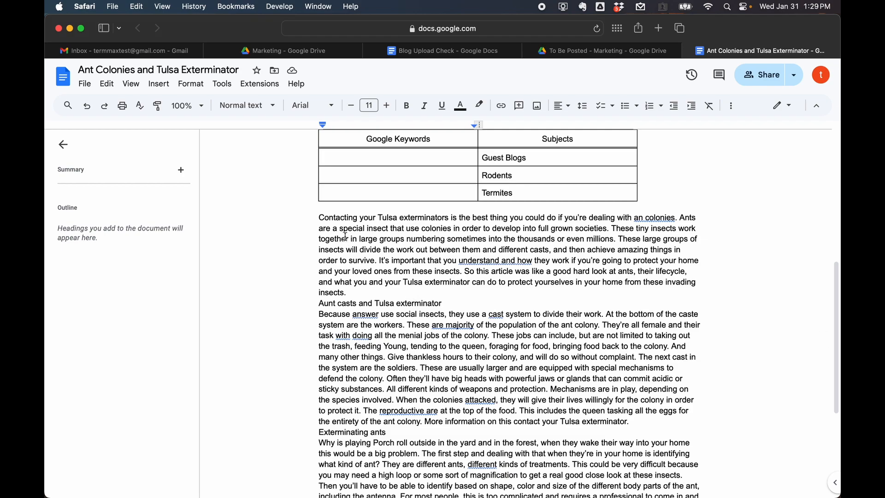
{"action": "triple_click", "coordinate": [357, 247]}
{"action": "left_click_drag", "start_coordinate": [358, 247], "coordinate": [392, 460]}
{"action": "right_click", "coordinate": [412, 329]}
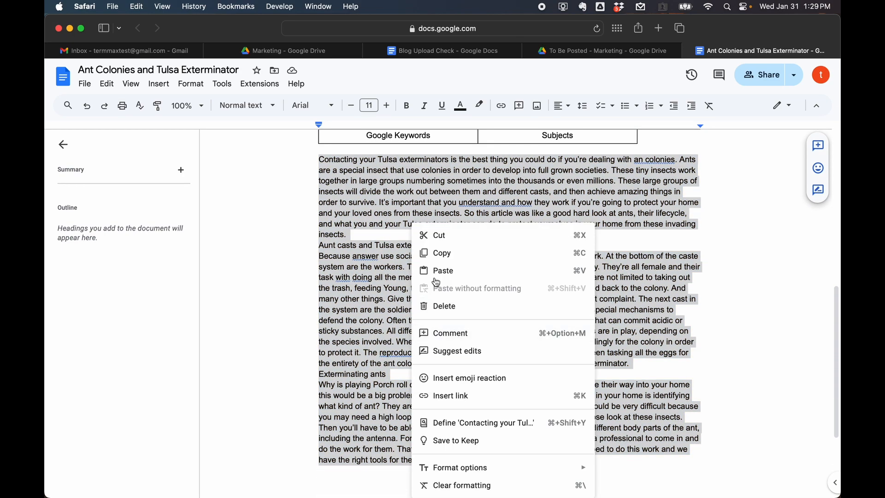
{"action": "left_click", "coordinate": [440, 253]}
{"action": "scroll", "coordinate": [420, 287], "scroll_direction": "up", "scroll_amount": 7}
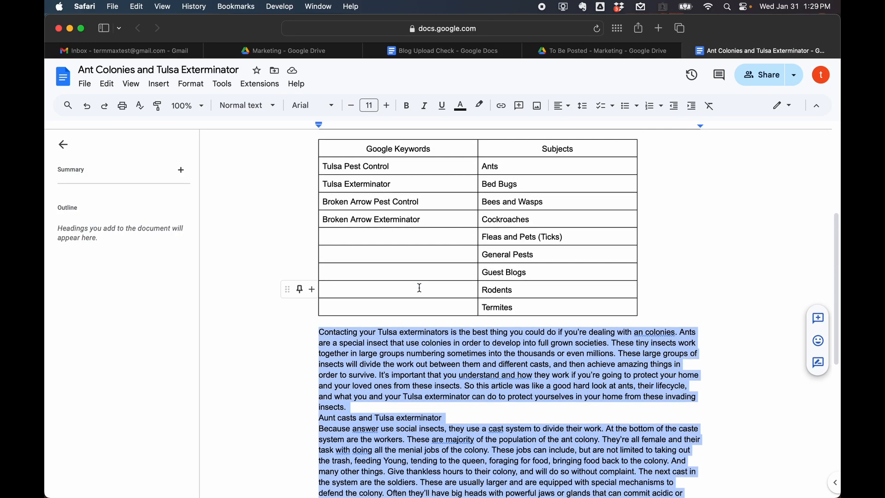
{"action": "scroll", "coordinate": [420, 287], "scroll_direction": "up", "scroll_amount": 2}
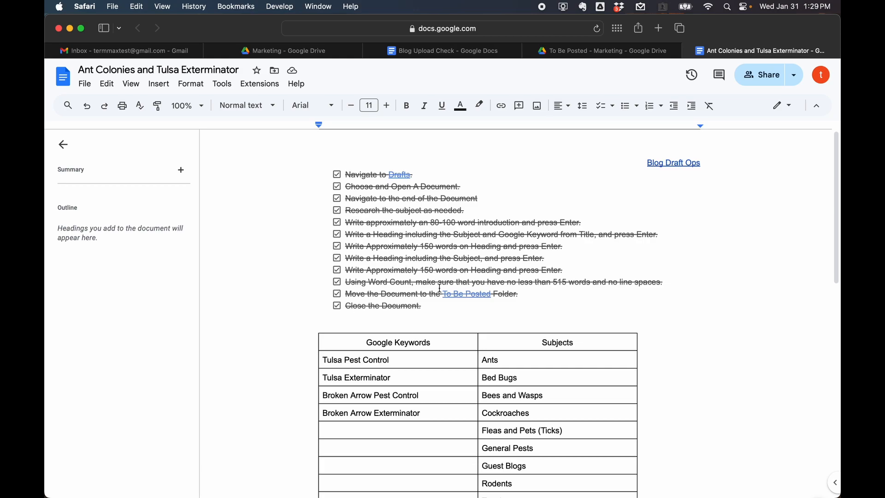
{"action": "scroll", "coordinate": [440, 282], "scroll_direction": "down", "scroll_amount": 6}
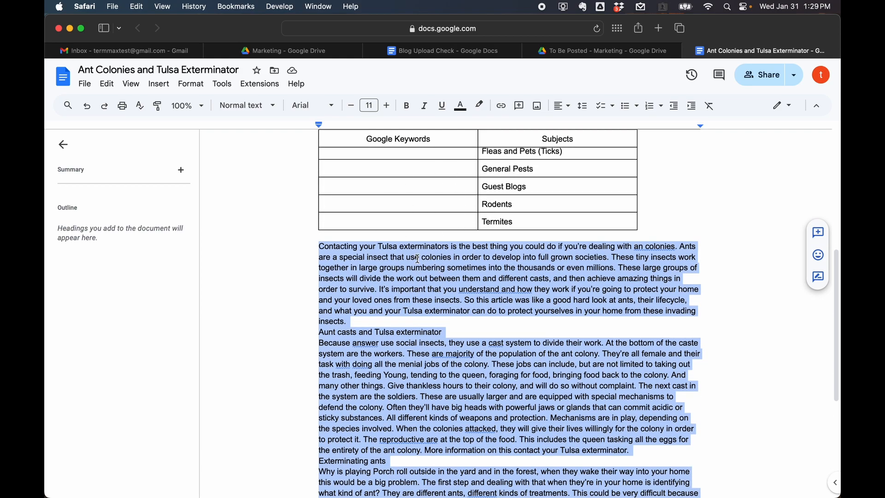
{"action": "scroll", "coordinate": [420, 260], "scroll_direction": "up", "scroll_amount": 4}
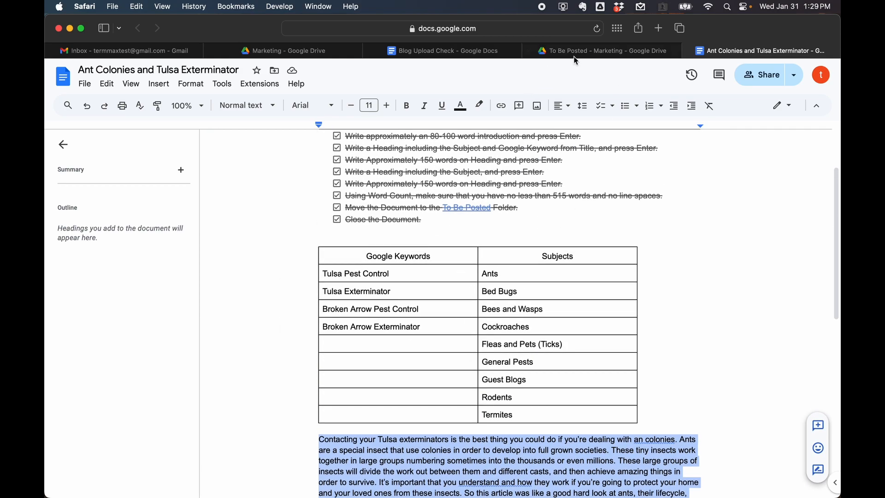
- Paste the copied article below the keywords table in the "Blog Upload Check" document and check off the Copy the Blog Document item
{"action": "left_click", "coordinate": [444, 51]}
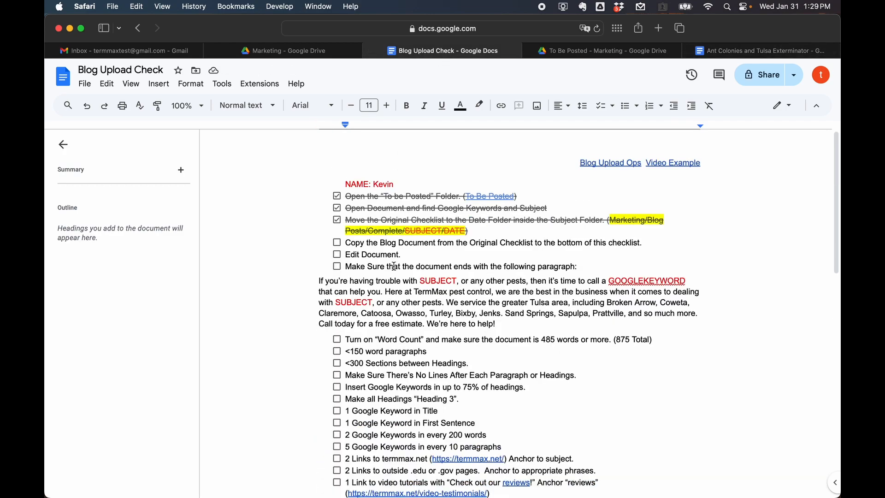
{"action": "scroll", "coordinate": [394, 267], "scroll_direction": "down", "scroll_amount": 2}
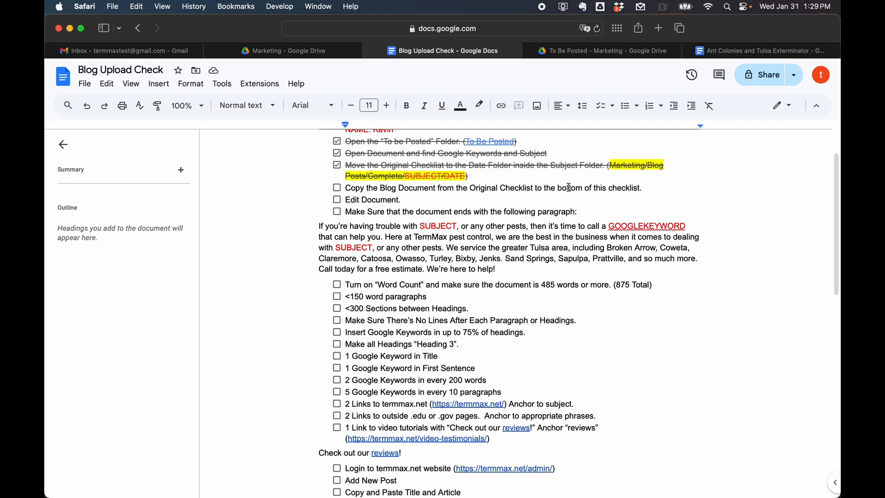
{"action": "scroll", "coordinate": [524, 289], "scroll_direction": "down", "scroll_amount": 10}
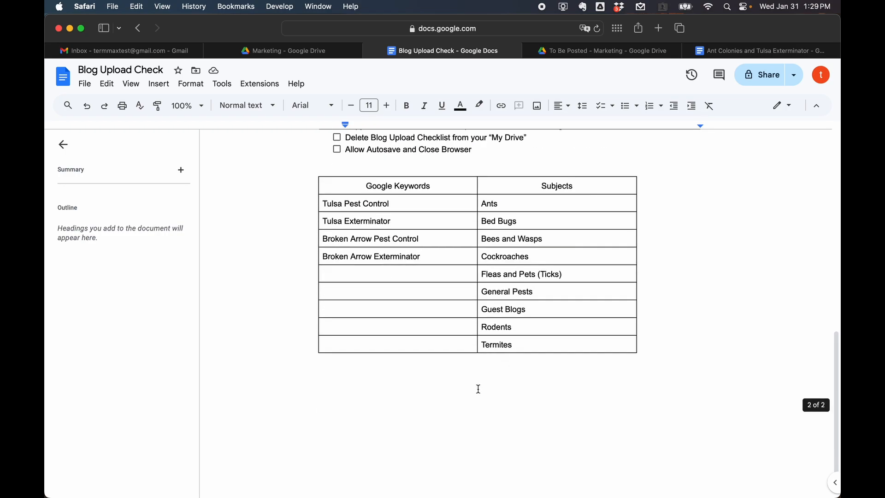
{"action": "left_click", "coordinate": [478, 389]}
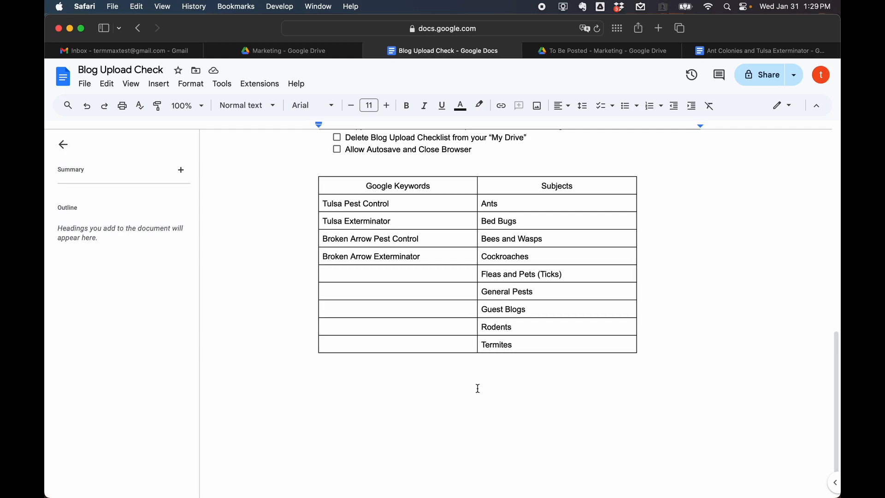
{"action": "right_click", "coordinate": [327, 385]}
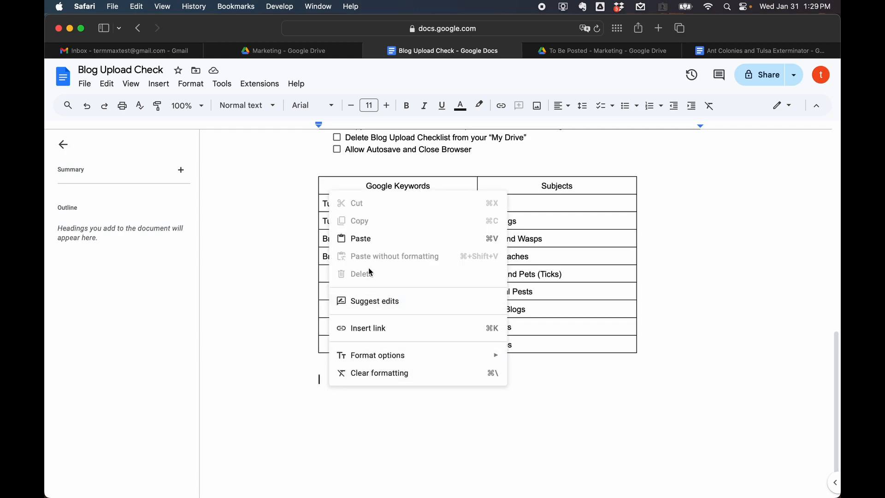
{"action": "left_click", "coordinate": [361, 239]}
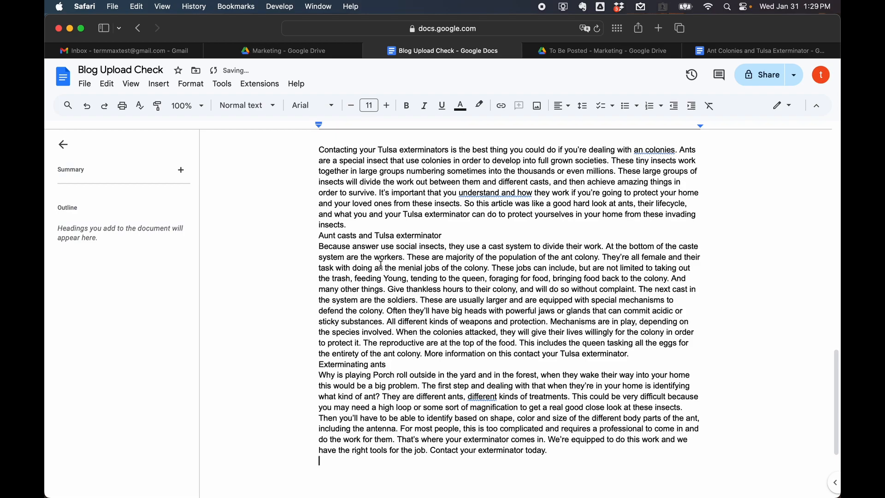
{"action": "scroll", "coordinate": [381, 265], "scroll_direction": "up", "scroll_amount": 5}
{"action": "scroll", "coordinate": [381, 264], "scroll_direction": "up", "scroll_amount": 10}
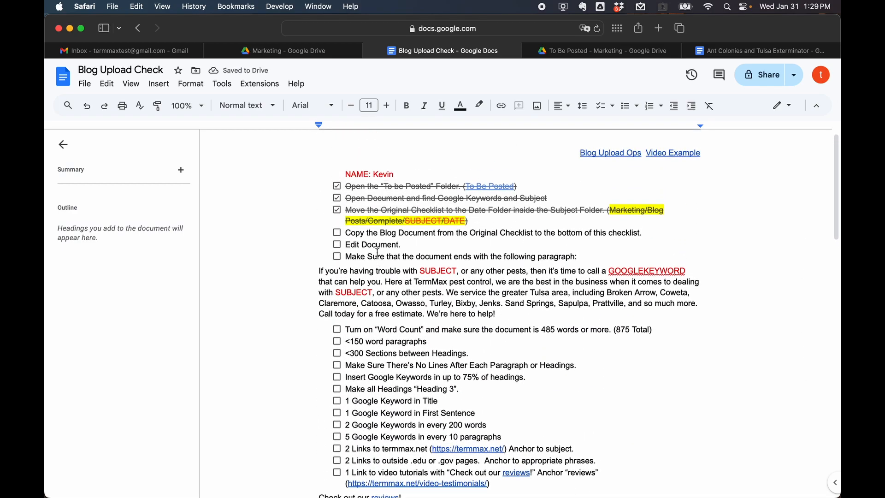
{"action": "left_click", "coordinate": [337, 235]}
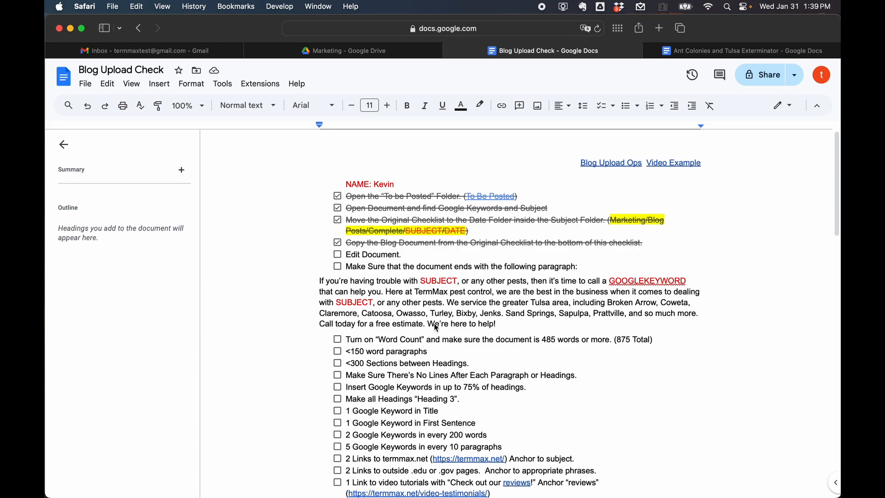
- Replace "Why is playing Porch roll outside" with "Ants are fighting for survival" at the start of the "Exterminating ants" paragraph
{"action": "scroll", "coordinate": [436, 327], "scroll_direction": "down", "scroll_amount": 20}
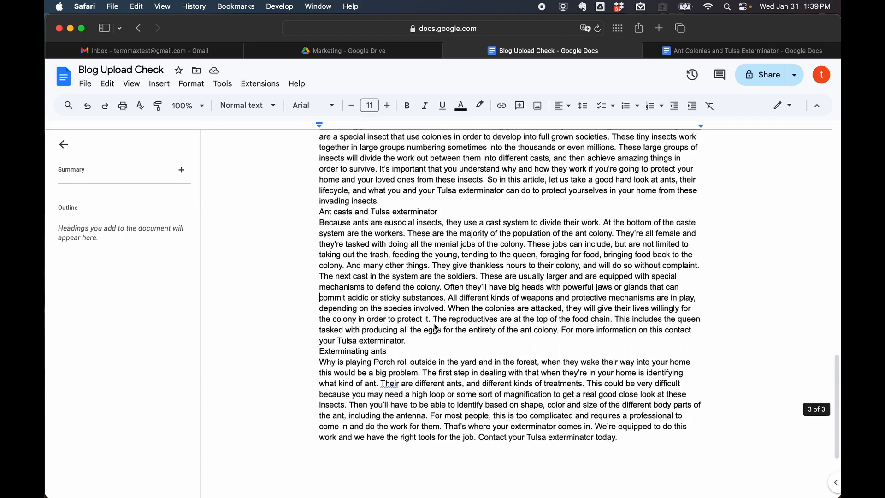
{"action": "scroll", "coordinate": [436, 328], "scroll_direction": "up", "scroll_amount": 2}
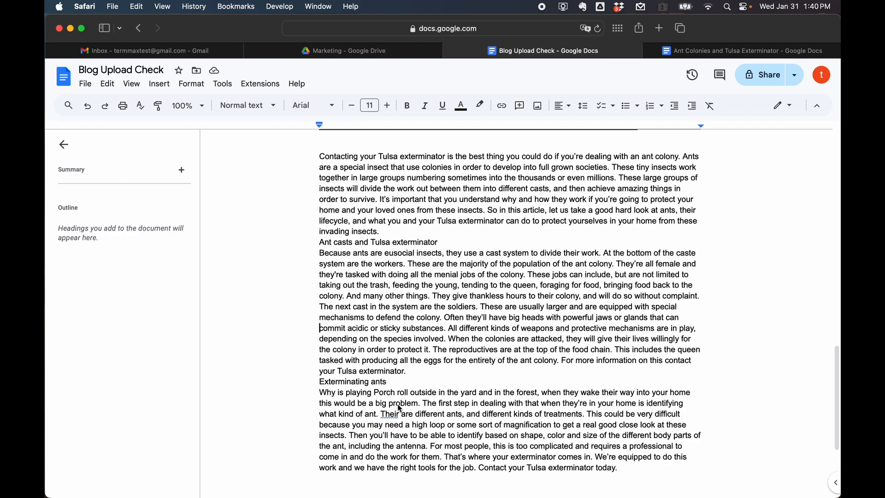
{"action": "left_click_drag", "start_coordinate": [320, 393], "coordinate": [413, 396]}
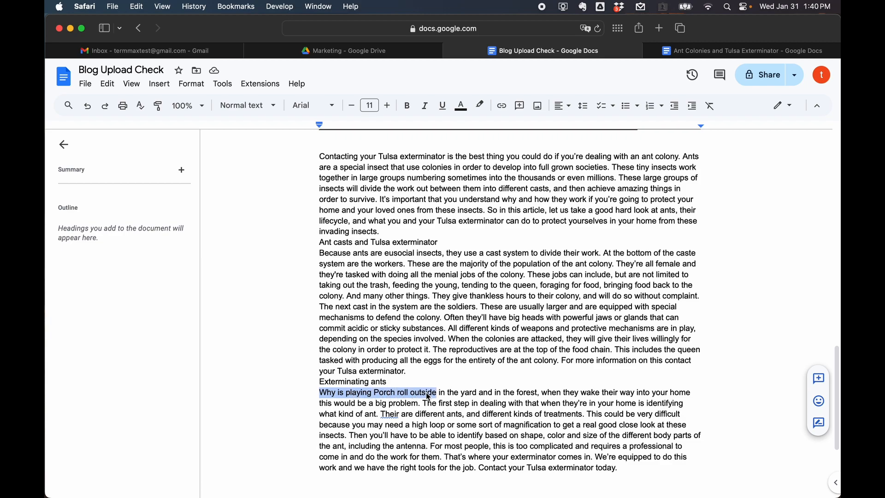
{"action": "type", "text": "Ants are fighting for surgib"}
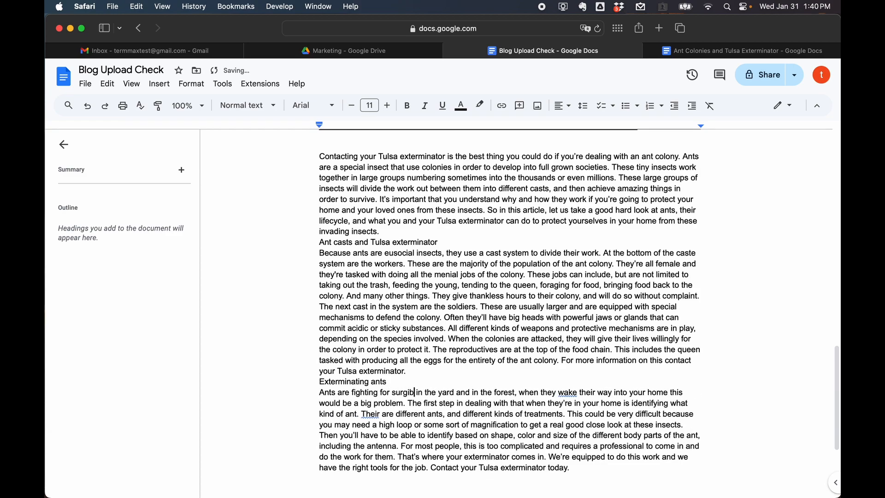
{"action": "key", "text": "BackSpace"}
{"action": "key", "text": "BackSpace"}
{"action": "key", "text": "BackSpace"}
{"action": "type", "text": "vival"}
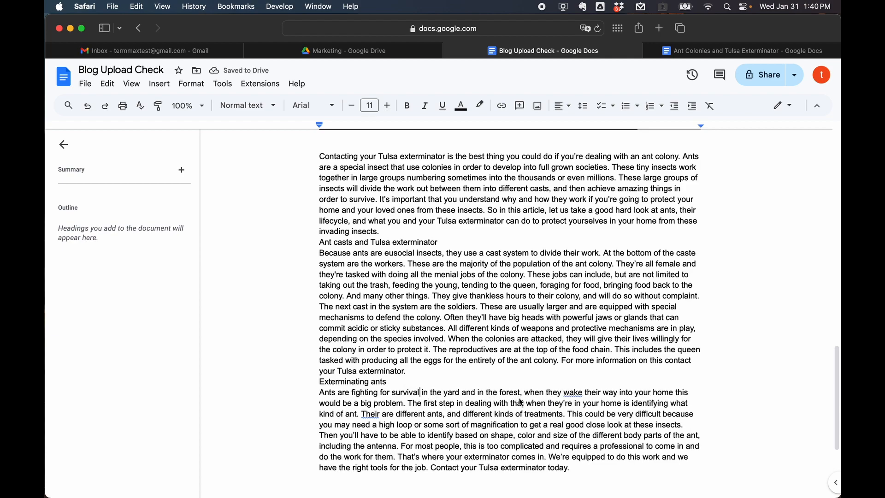
- End the sentence after "forest" with a period, begin the following one with "But if" instead of "when", and correct "wake" to "make"
{"action": "key", "text": "BackSpace"}
{"action": "type", "text": "."}
{"action": "triple_click", "coordinate": [537, 394]}
{"action": "double_click", "coordinate": [538, 394]}
{"action": "type", "text": "But if"}
{"action": "key", "text": "BackSpace"}
{"action": "left_click", "coordinate": [569, 393]}
{"action": "key", "text": "BackSpace"}
{"action": "type", "text": "m"}
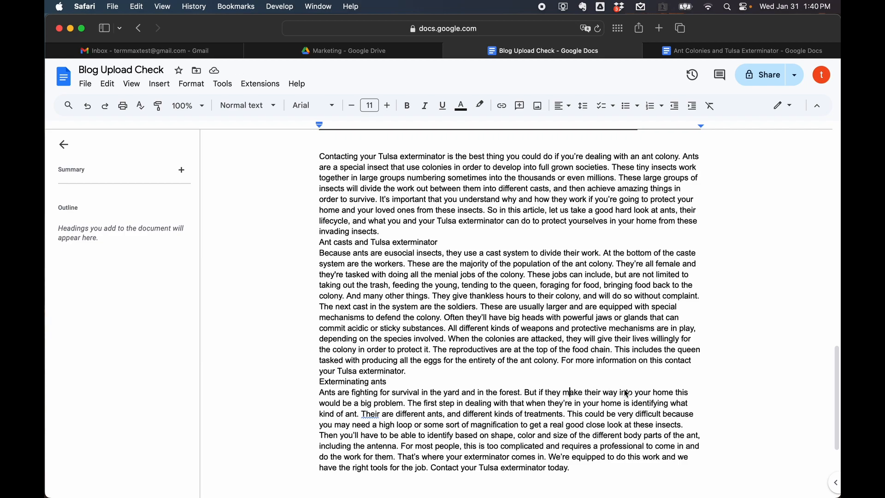
- Correct "Their" to "There" in the "Exterminating ants" paragraph and check off "Edit Document" in the checklist
{"action": "left_click", "coordinate": [375, 416]}
{"action": "left_click", "coordinate": [379, 399]}
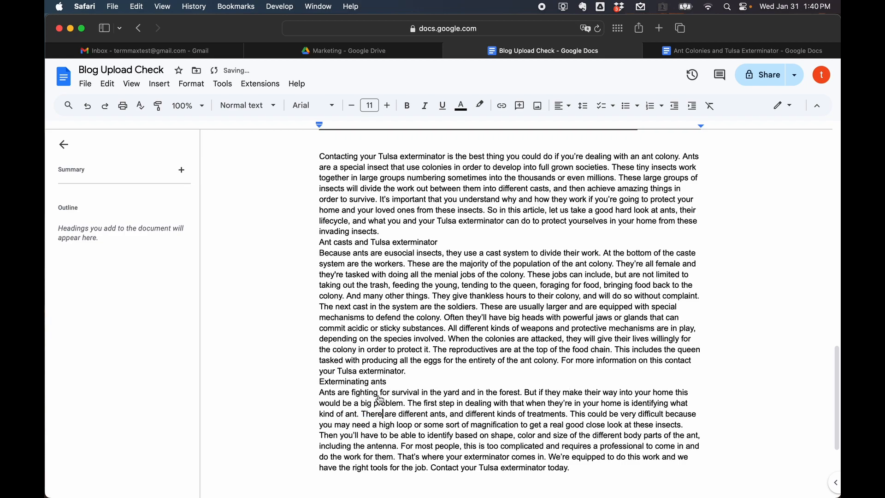
{"action": "scroll", "coordinate": [389, 418], "scroll_direction": "up", "scroll_amount": 1}
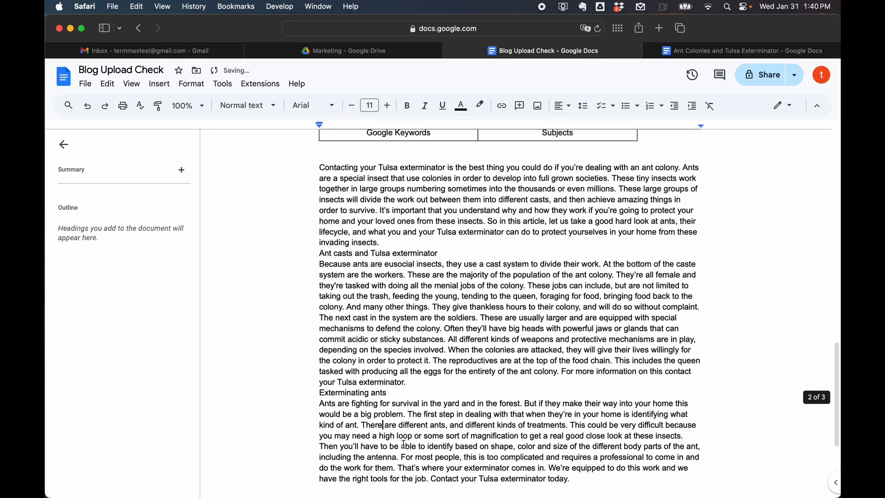
{"action": "scroll", "coordinate": [394, 418], "scroll_direction": "up", "scroll_amount": 10}
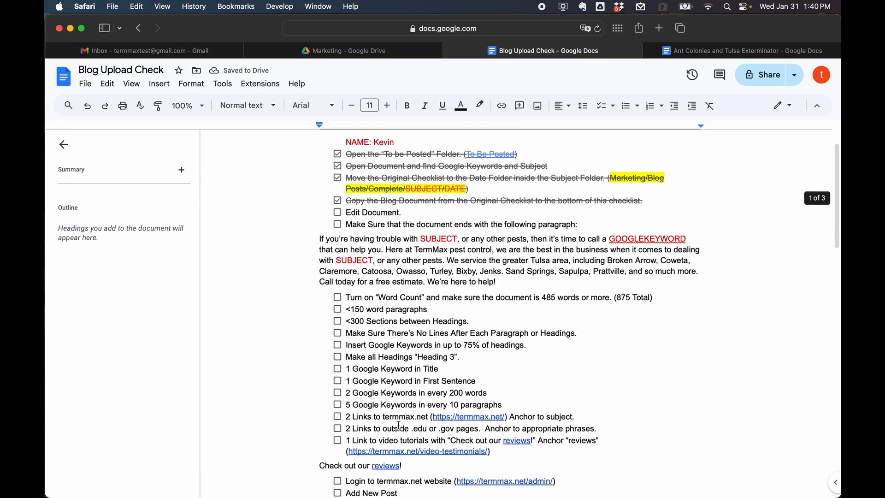
{"action": "left_click", "coordinate": [337, 255]}
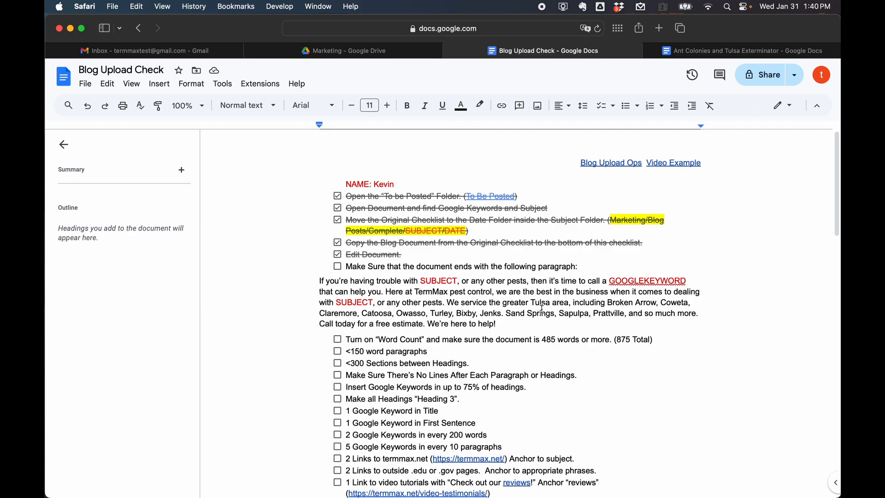
- Copy the checklist's closing paragraph, "If you're having trouble with SUBJECT", onto a new line at the end of the article
{"action": "triple_click", "coordinate": [397, 293]}
{"action": "right_click", "coordinate": [396, 292]}
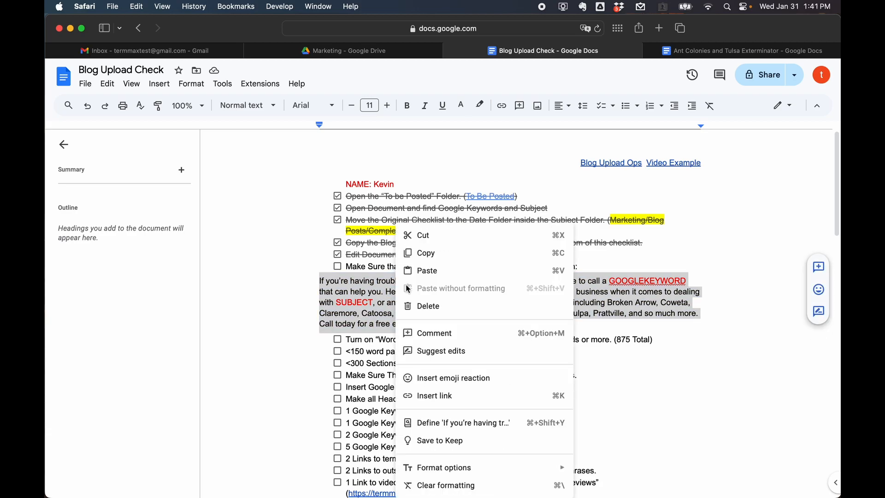
{"action": "left_click", "coordinate": [425, 257]}
{"action": "scroll", "coordinate": [425, 300], "scroll_direction": "down", "scroll_amount": 20}
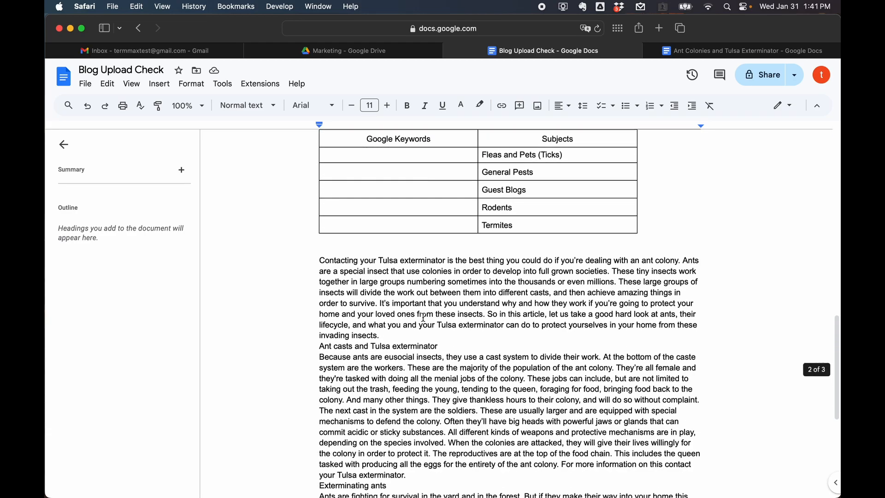
{"action": "left_click", "coordinate": [593, 315]}
{"action": "key", "text": "Return"}
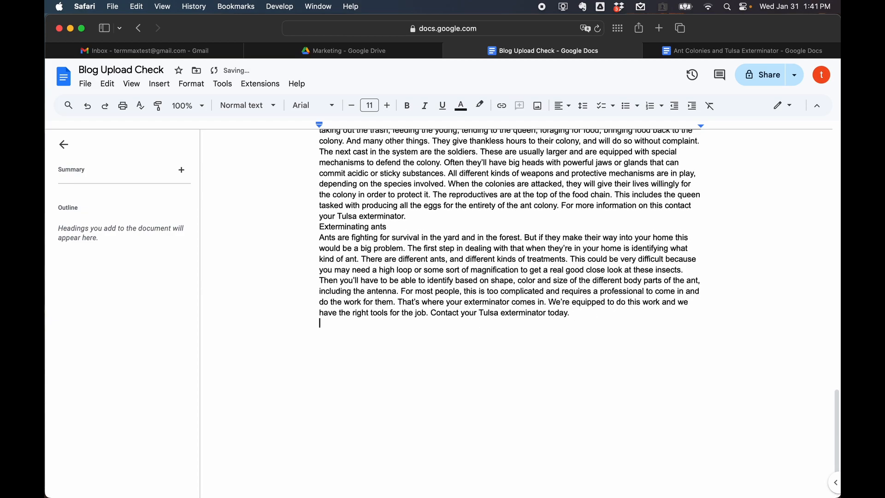
{"action": "key", "text": "super+v"}
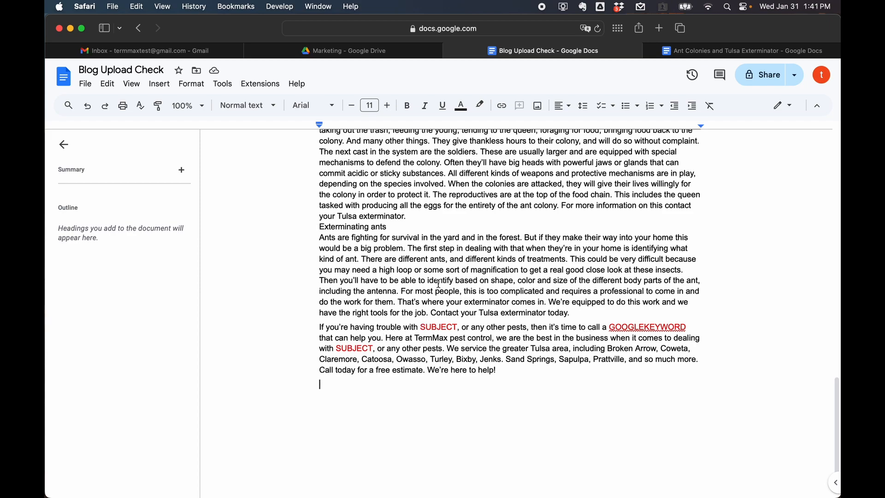
- Replace the first SUBJECT placeholder in the article's closing paragraph with "ants"
{"action": "scroll", "coordinate": [456, 200], "scroll_direction": "up", "scroll_amount": 2}
{"action": "scroll", "coordinate": [457, 200], "scroll_direction": "down", "scroll_amount": 2}
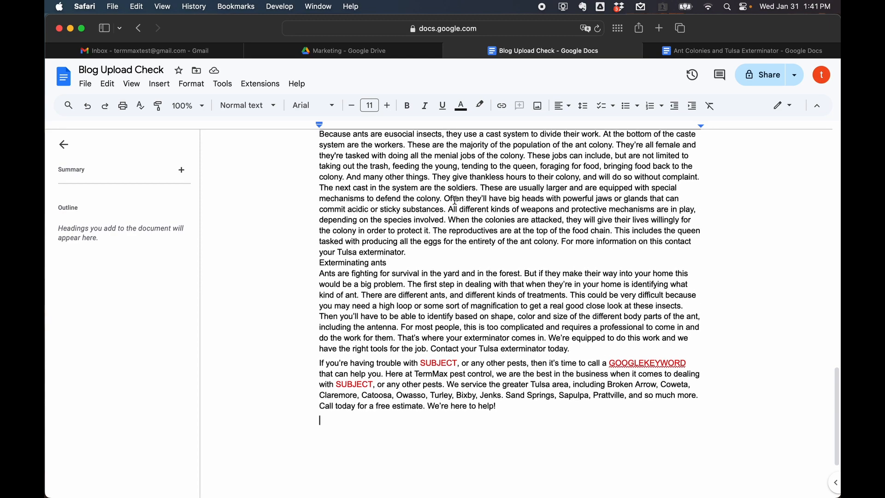
{"action": "double_click", "coordinate": [443, 332]}
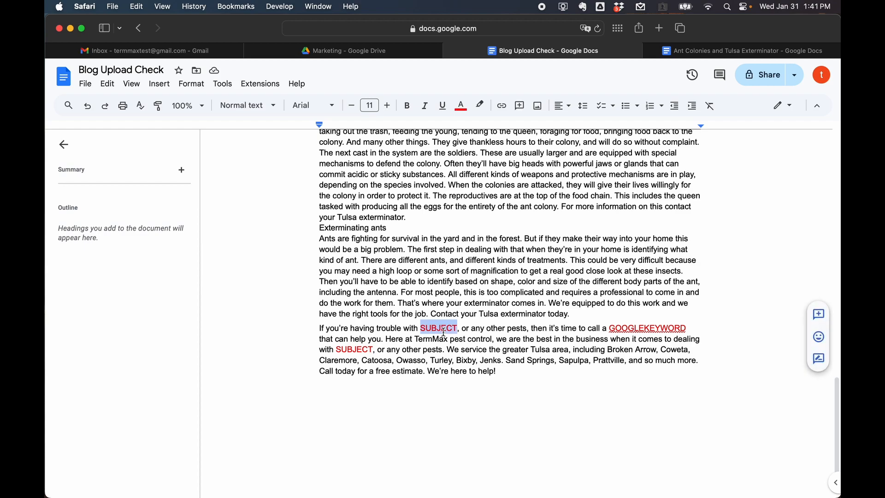
{"action": "type", "text": "ants"}
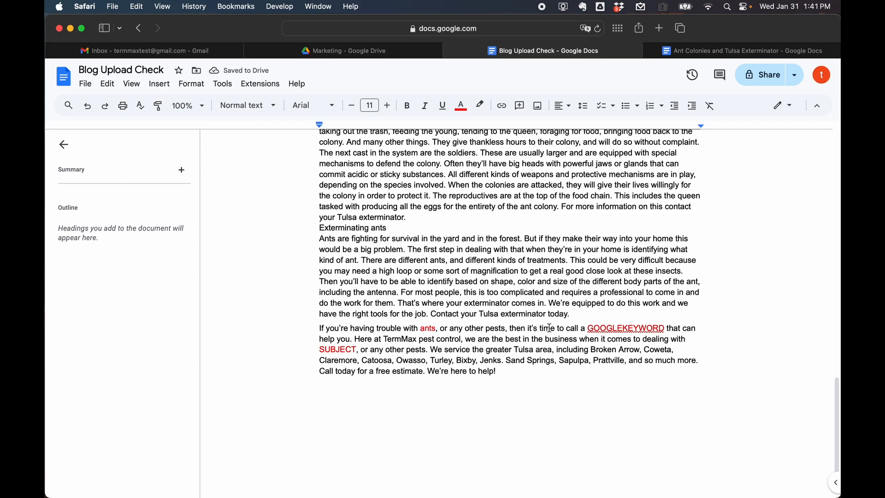
- Replace GOOGLEKEYWORD with "Tulsa exterminator" and the remaining SUBJECT placeholder with "ants" in the article's closing paragraph
{"action": "scroll", "coordinate": [548, 277], "scroll_direction": "up", "scroll_amount": 10}
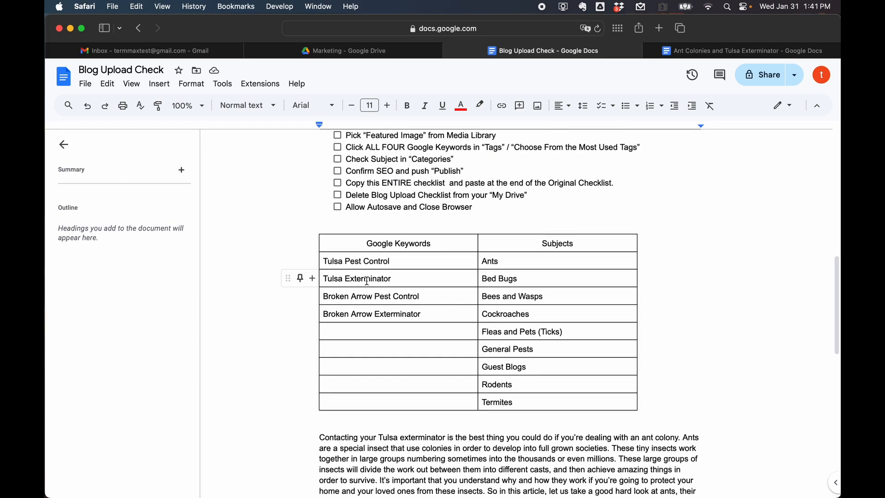
{"action": "scroll", "coordinate": [437, 339], "scroll_direction": "down", "scroll_amount": 3}
{"action": "scroll", "coordinate": [437, 340], "scroll_direction": "down", "scroll_amount": 10}
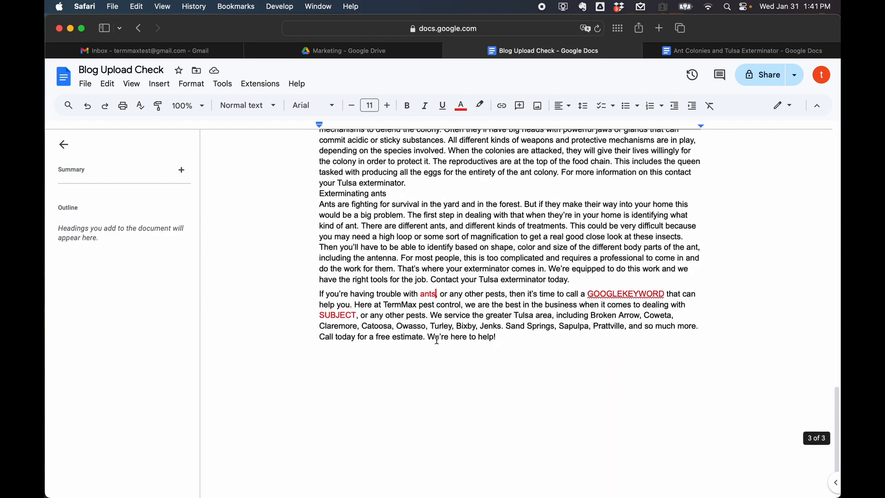
{"action": "left_click", "coordinate": [604, 294]}
{"action": "type", "text": "Tulsa exterm"}
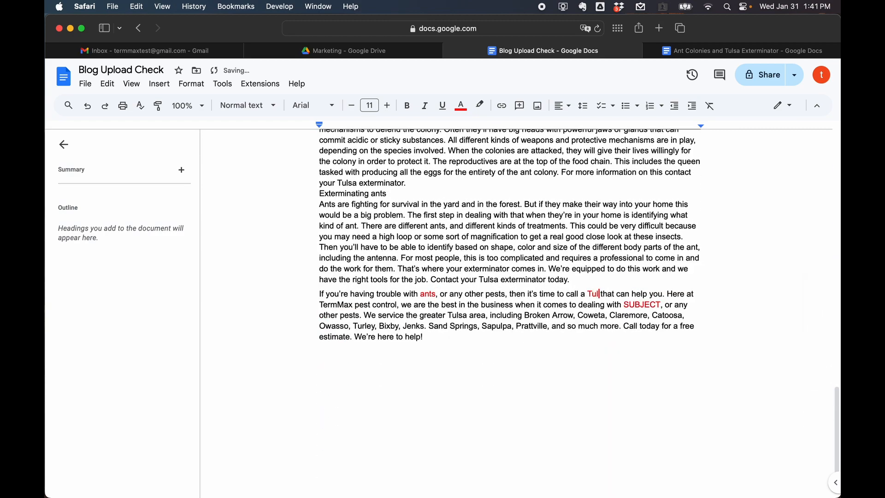
{"action": "type", "text": "inator"}
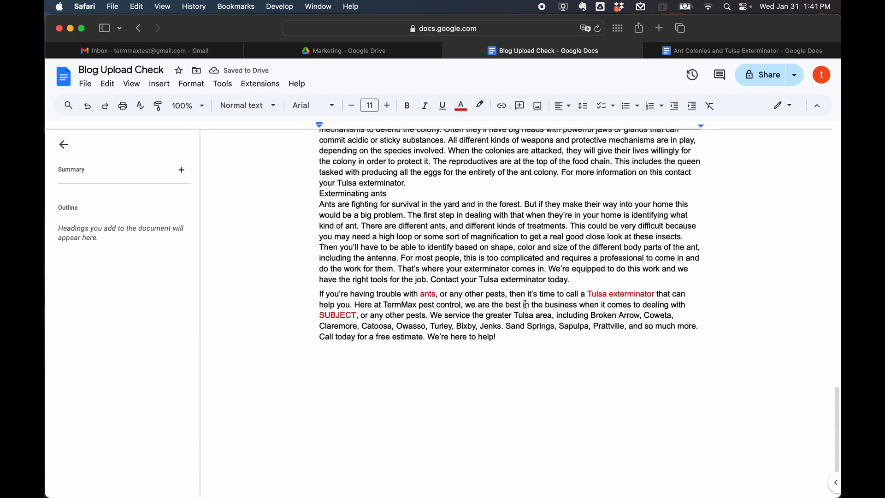
{"action": "double_click", "coordinate": [346, 317]}
{"action": "type", "text": "ants"}
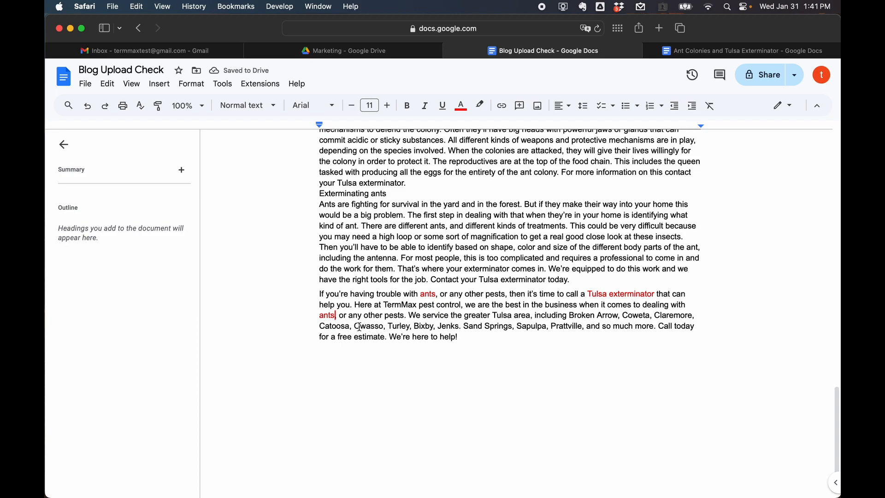
{"action": "type", "text": ","}
- Check off "Make Sure that the document ends with the following paragraph" in the checklist
{"action": "scroll", "coordinate": [523, 271], "scroll_direction": "up", "scroll_amount": 5}
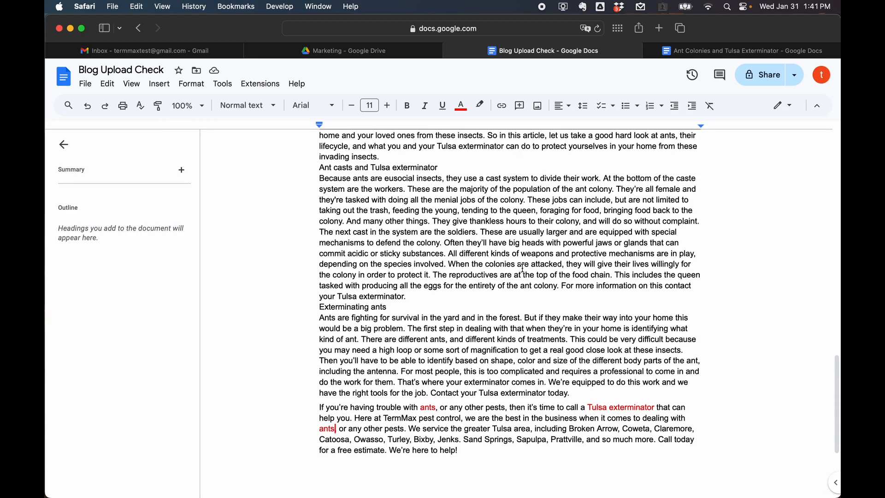
{"action": "scroll", "coordinate": [522, 268], "scroll_direction": "down", "scroll_amount": 3}
{"action": "scroll", "coordinate": [523, 268], "scroll_direction": "up", "scroll_amount": 15}
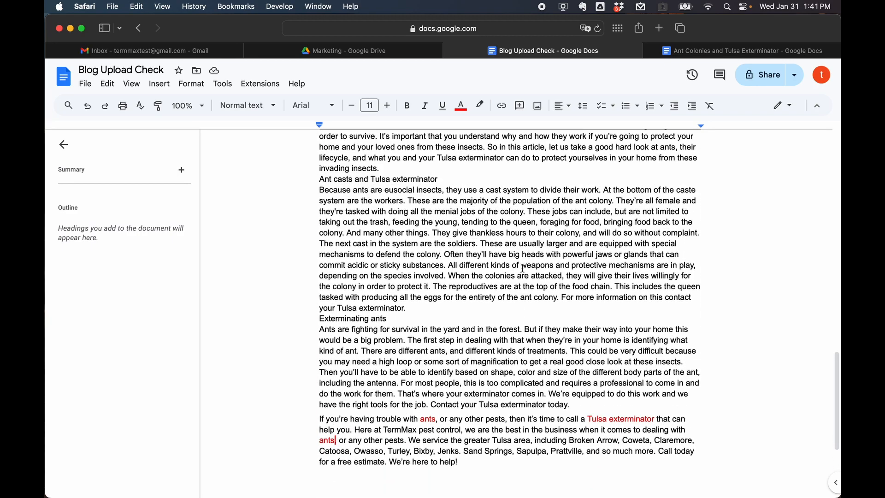
{"action": "scroll", "coordinate": [522, 268], "scroll_direction": "up", "scroll_amount": 12}
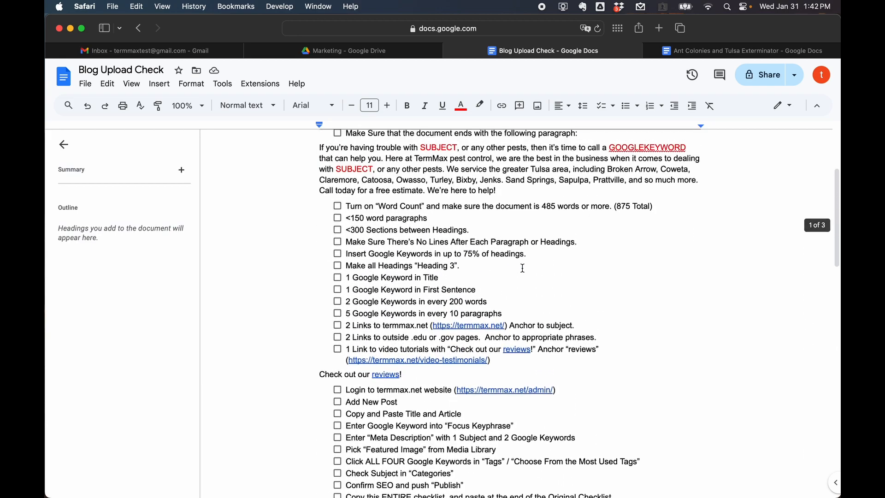
{"action": "left_click", "coordinate": [337, 255]}
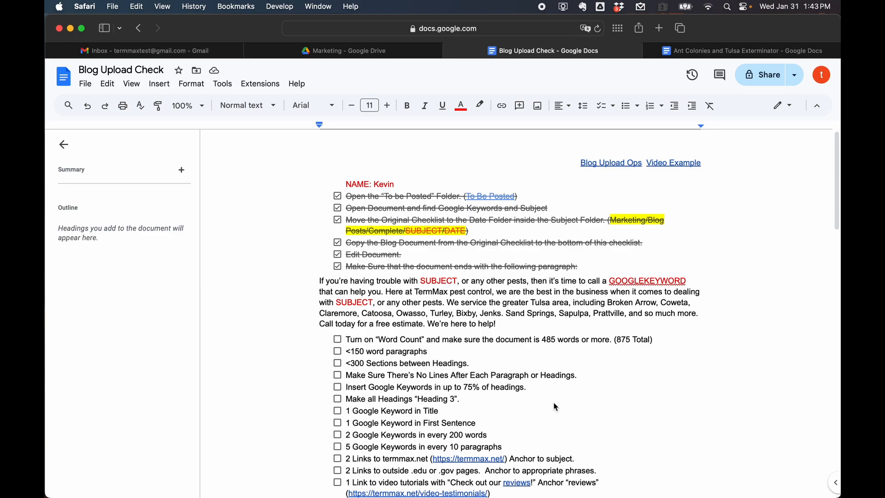
{"action": "scroll", "coordinate": [522, 353], "scroll_direction": "down", "scroll_amount": 5}
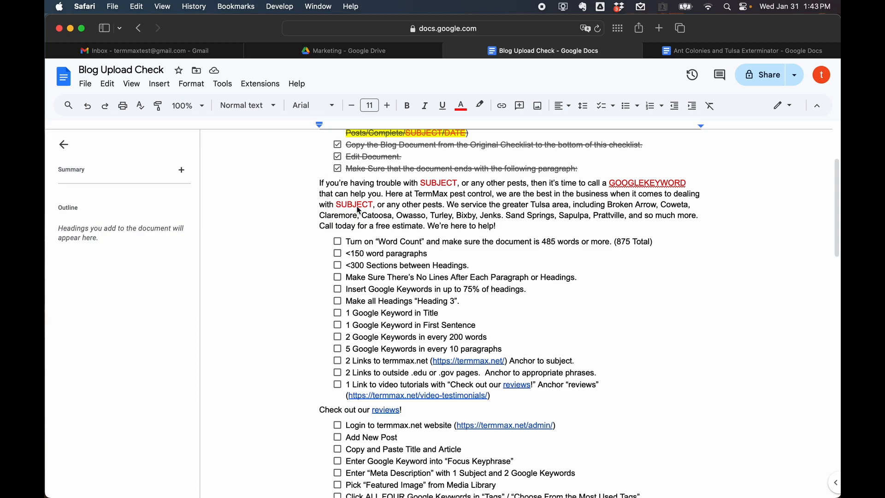
- Turn on the word count display while typing for the document
{"action": "left_click", "coordinate": [223, 85]}
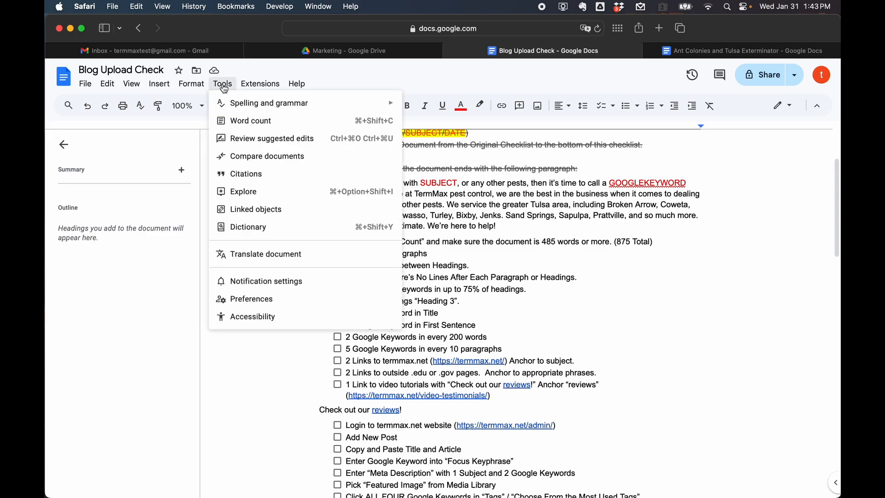
{"action": "left_click", "coordinate": [242, 121]}
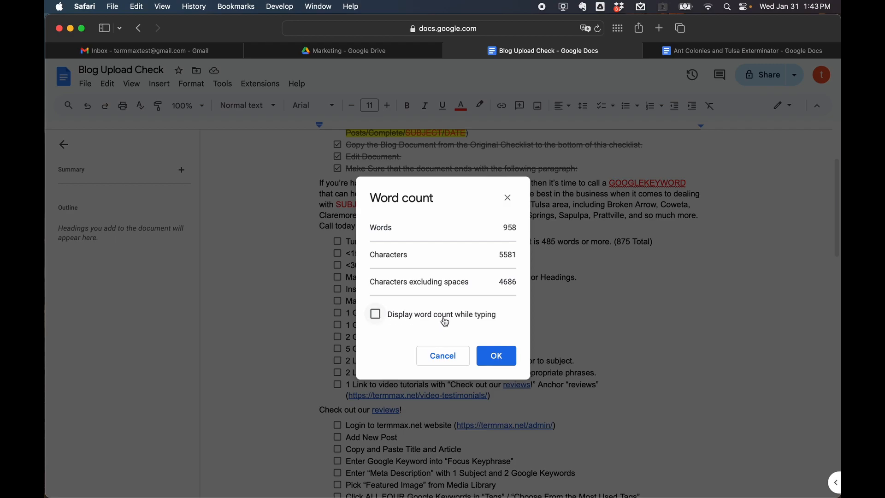
{"action": "left_click", "coordinate": [379, 315]}
{"action": "left_click", "coordinate": [498, 355]}
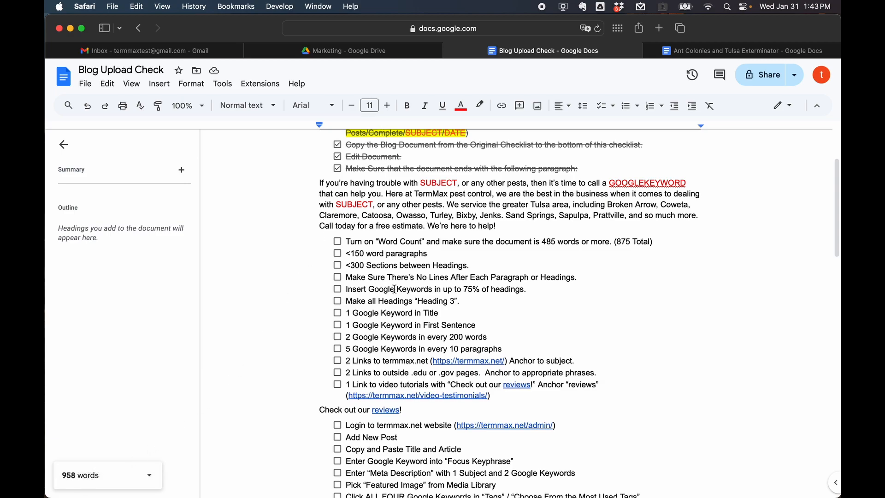
- Examine the article's opening paragraph with the word counter and review the checklist's word-count requirement
{"action": "scroll", "coordinate": [412, 225], "scroll_direction": "up", "scroll_amount": 3}
{"action": "scroll", "coordinate": [412, 226], "scroll_direction": "down", "scroll_amount": 20}
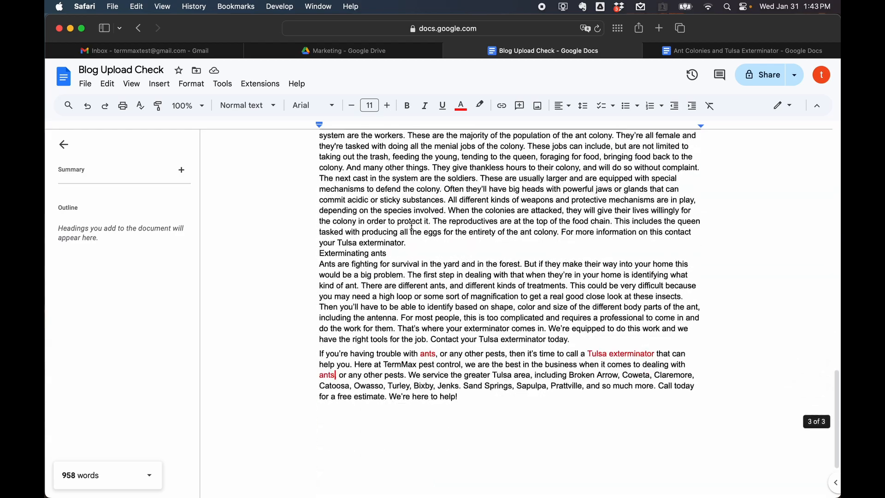
{"action": "scroll", "coordinate": [412, 226], "scroll_direction": "up", "scroll_amount": 20}
{"action": "scroll", "coordinate": [411, 225], "scroll_direction": "down", "scroll_amount": 10}
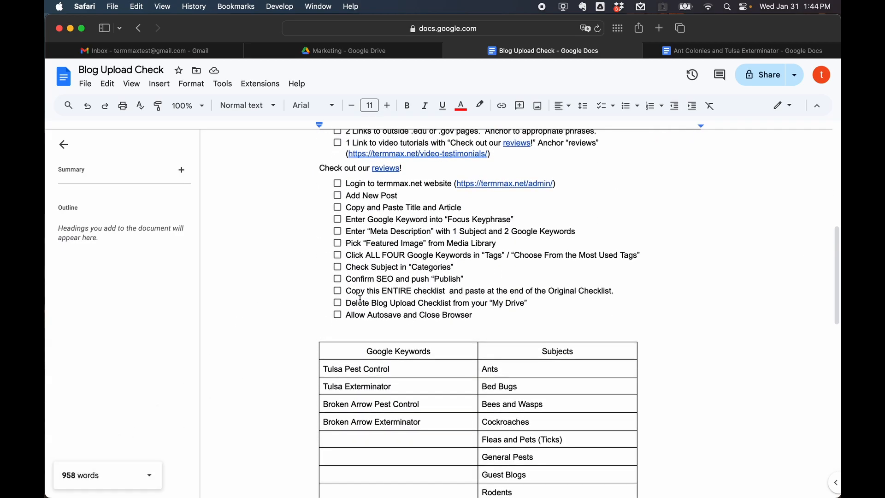
{"action": "scroll", "coordinate": [369, 272], "scroll_direction": "down", "scroll_amount": 6}
{"action": "triple_click", "coordinate": [369, 272]}
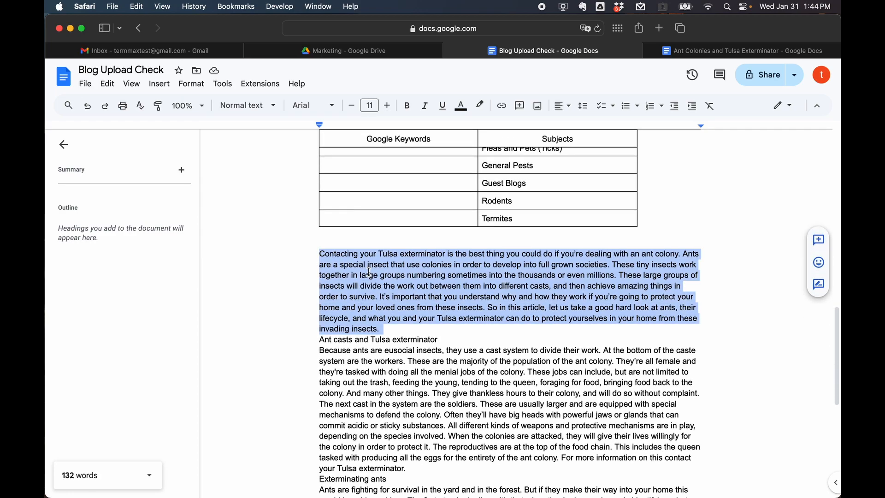
{"action": "left_click", "coordinate": [289, 384]}
{"action": "scroll", "coordinate": [360, 307], "scroll_direction": "up", "scroll_amount": 10}
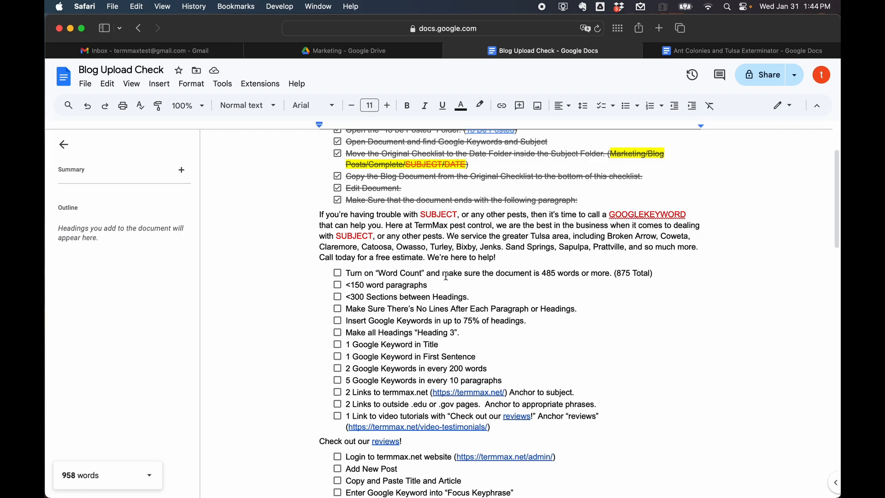
{"action": "scroll", "coordinate": [441, 226], "scroll_direction": "down", "scroll_amount": 7}
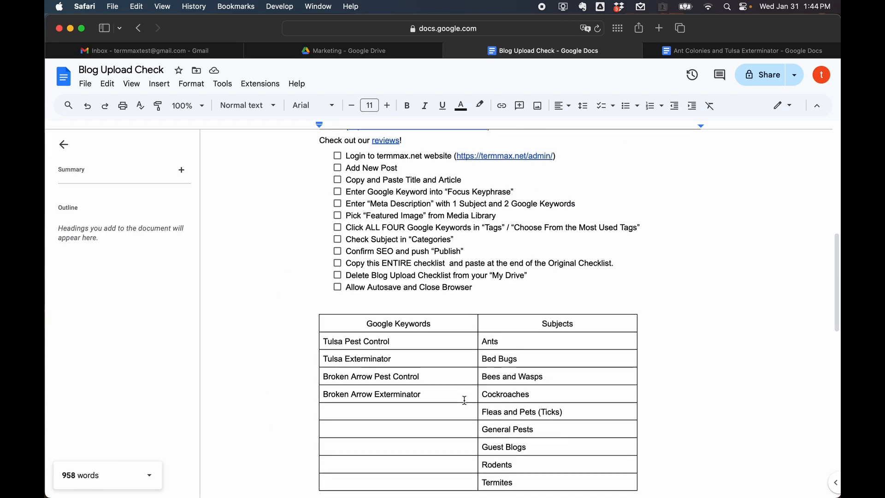
{"action": "scroll", "coordinate": [607, 310], "scroll_direction": "up", "scroll_amount": 7}
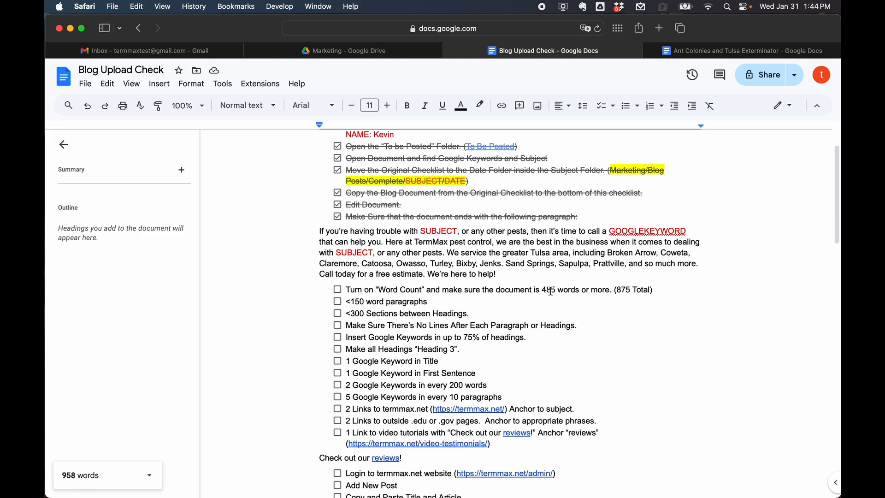
- Count the words of the whole article and check off the "Turn on 'Word Count'" item in the checklist
{"action": "scroll", "coordinate": [553, 291], "scroll_direction": "down", "scroll_amount": 10}
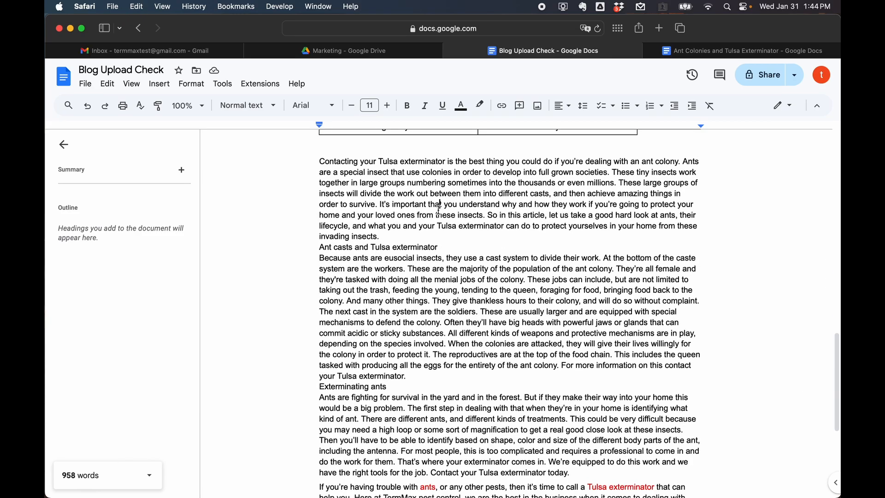
{"action": "triple_click", "coordinate": [439, 208]}
{"action": "left_click_drag", "start_coordinate": [439, 208], "coordinate": [459, 442]}
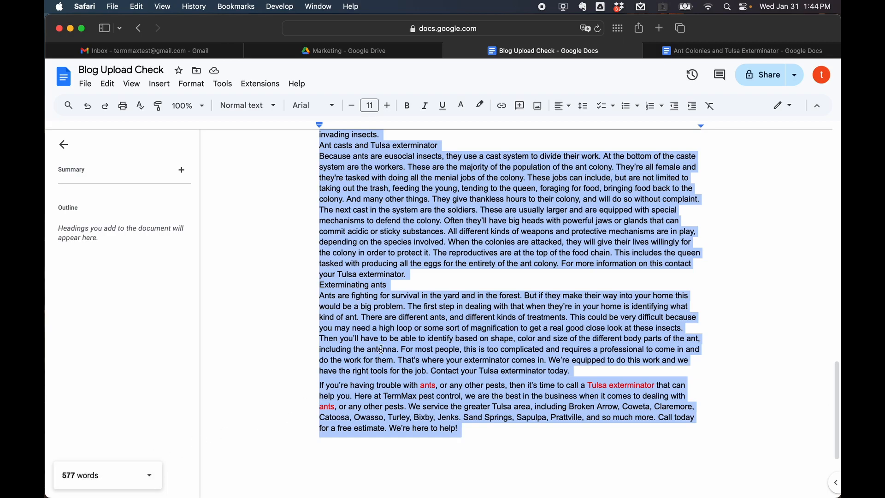
{"action": "scroll", "coordinate": [399, 338], "scroll_direction": "up", "scroll_amount": 20}
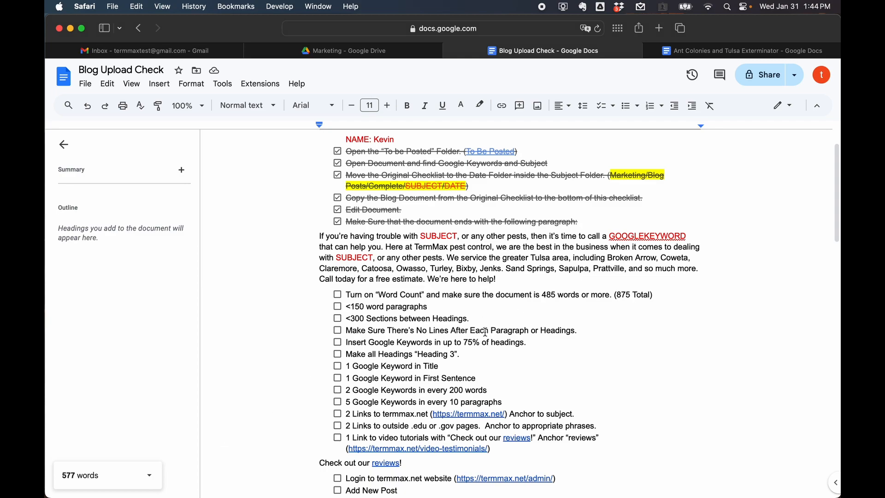
{"action": "scroll", "coordinate": [344, 355], "scroll_direction": "down", "scroll_amount": 3}
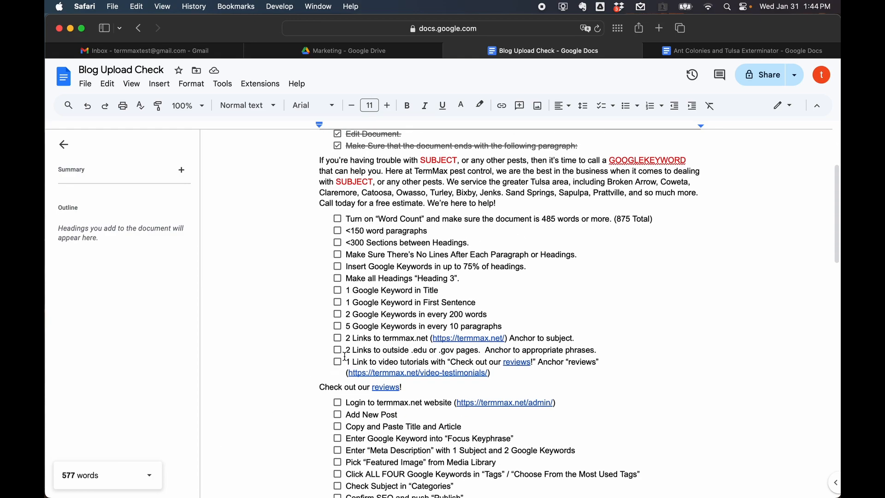
{"action": "left_click", "coordinate": [338, 218]}
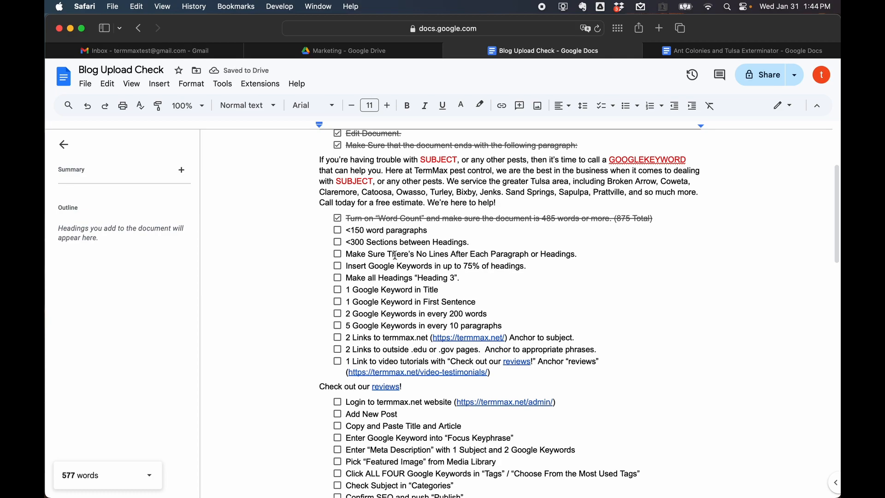
- Check the word counts of the opening paragraph and the paragraph under "Ant casts and Tulsa exterminator"
{"action": "scroll", "coordinate": [395, 258], "scroll_direction": "down", "scroll_amount": 20}
{"action": "left_click", "coordinate": [394, 274]}
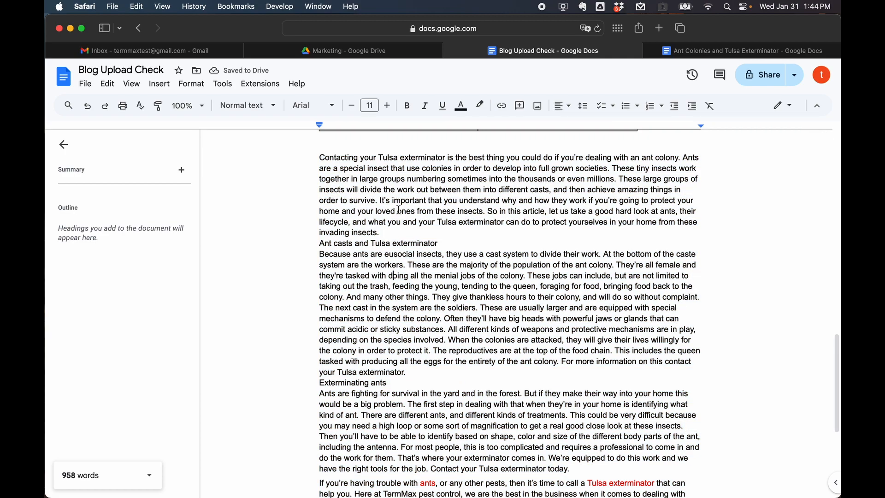
{"action": "triple_click", "coordinate": [397, 186]}
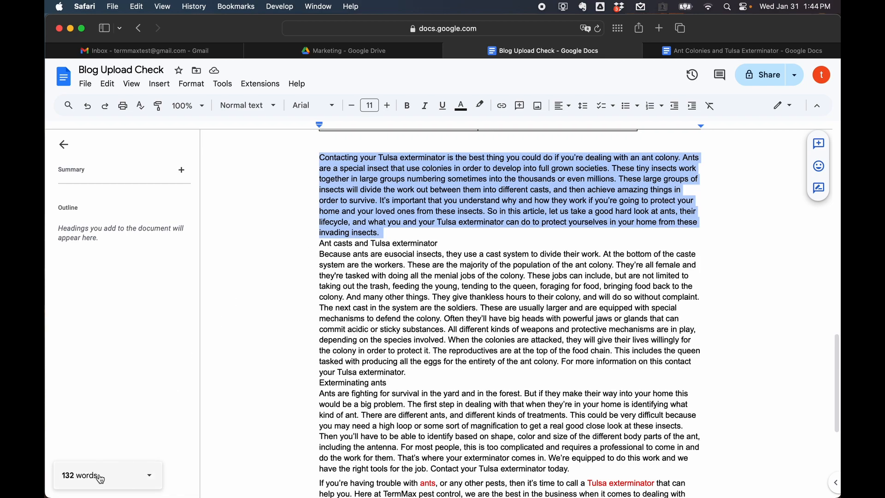
{"action": "triple_click", "coordinate": [450, 275]}
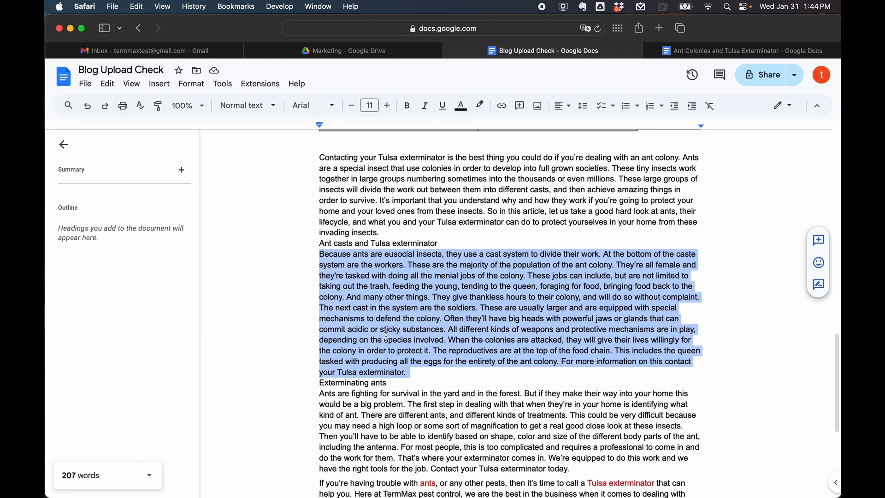
- Split the "Ant casts and Tulsa exterminator" paragraph before "The next cast in the system" and check both parts' word counts
{"action": "left_click", "coordinate": [456, 308]}
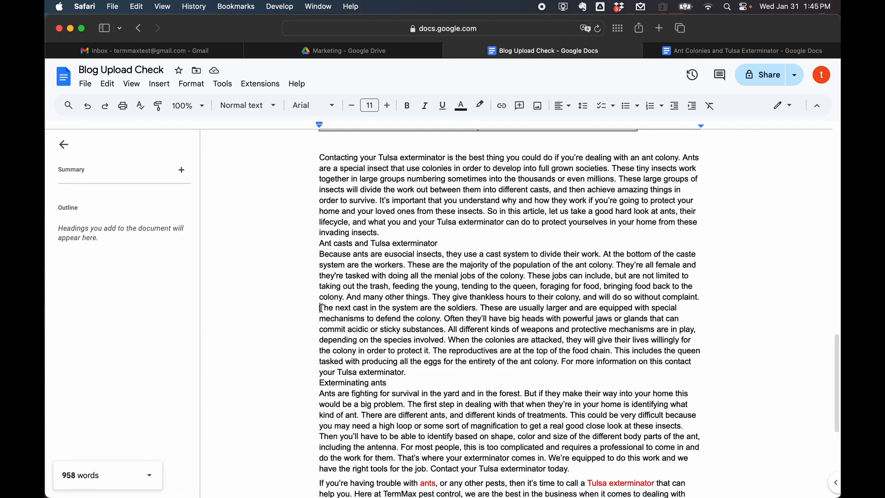
{"action": "key", "text": "Return"}
{"action": "triple_click", "coordinate": [402, 279]}
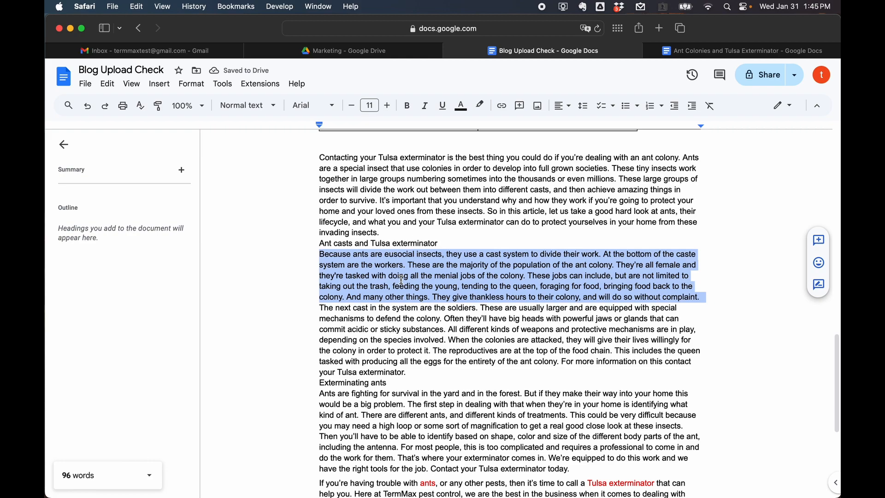
{"action": "triple_click", "coordinate": [442, 338]}
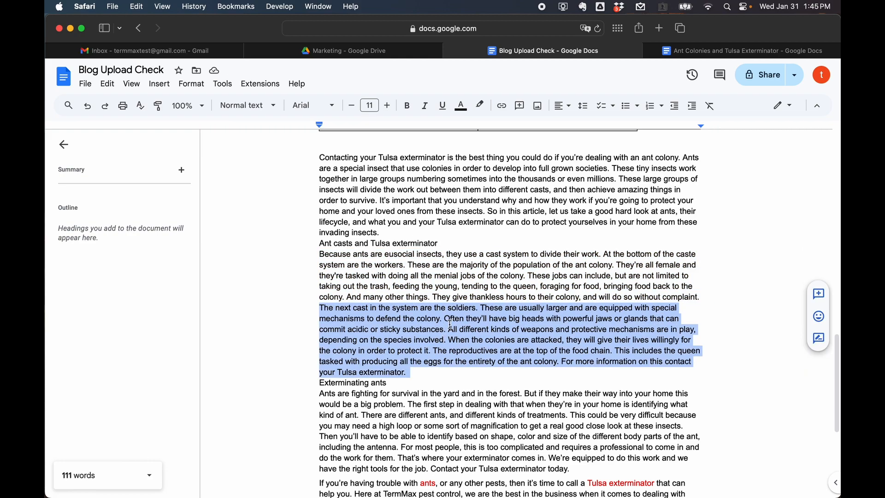
{"action": "left_click", "coordinate": [321, 308]}
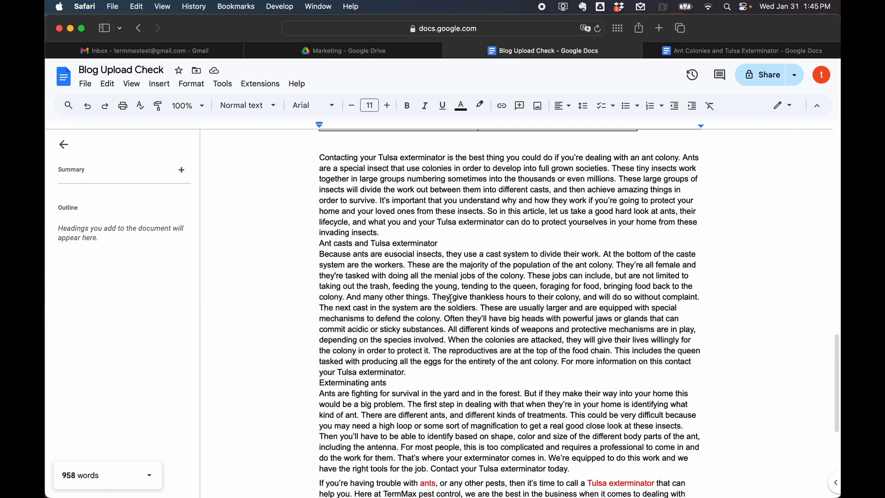
{"action": "triple_click", "coordinate": [374, 282]}
{"action": "double_click", "coordinate": [375, 329]}
{"action": "triple_click", "coordinate": [377, 330]}
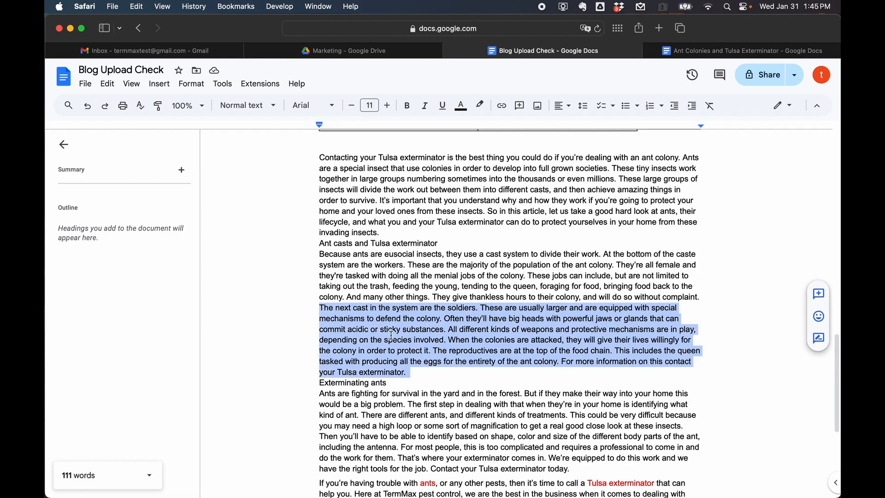
{"action": "right_click", "coordinate": [392, 320]}
{"action": "left_click", "coordinate": [378, 319]}
- Split the "Exterminating ants" paragraph before "For most people" and check both parts' word counts
{"action": "scroll", "coordinate": [378, 321], "scroll_direction": "down", "scroll_amount": 5}
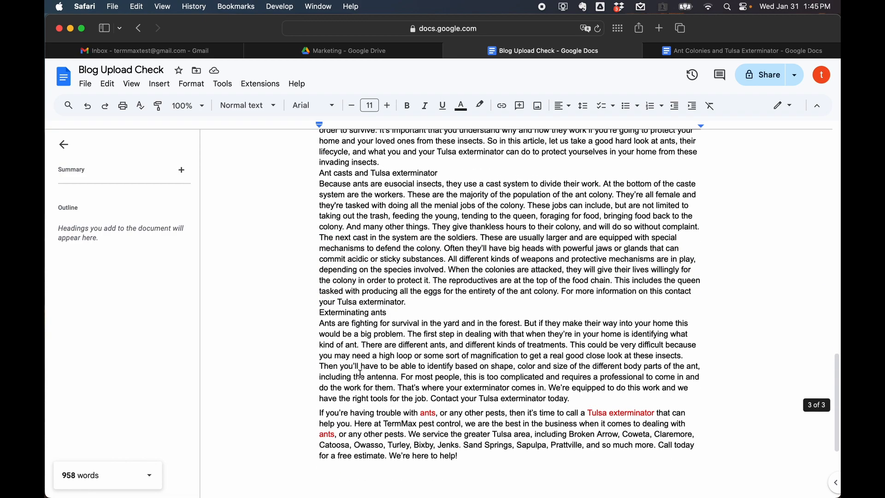
{"action": "triple_click", "coordinate": [378, 321]}
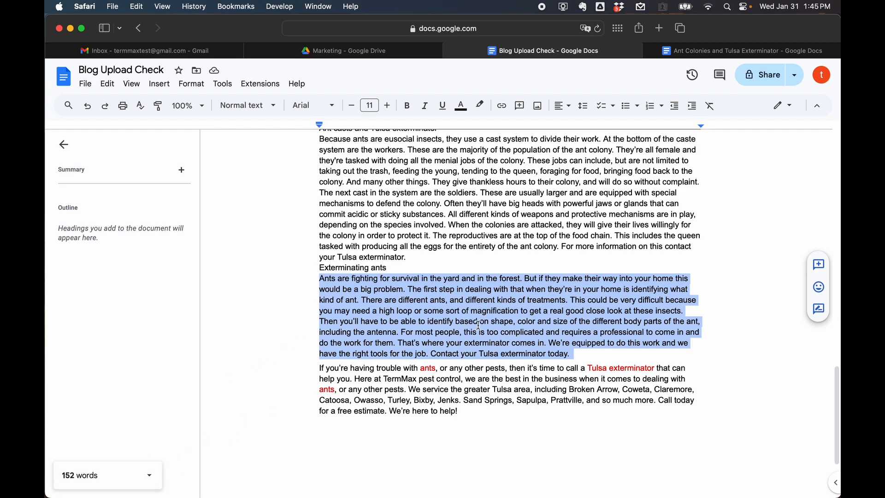
{"action": "left_click", "coordinate": [400, 332]}
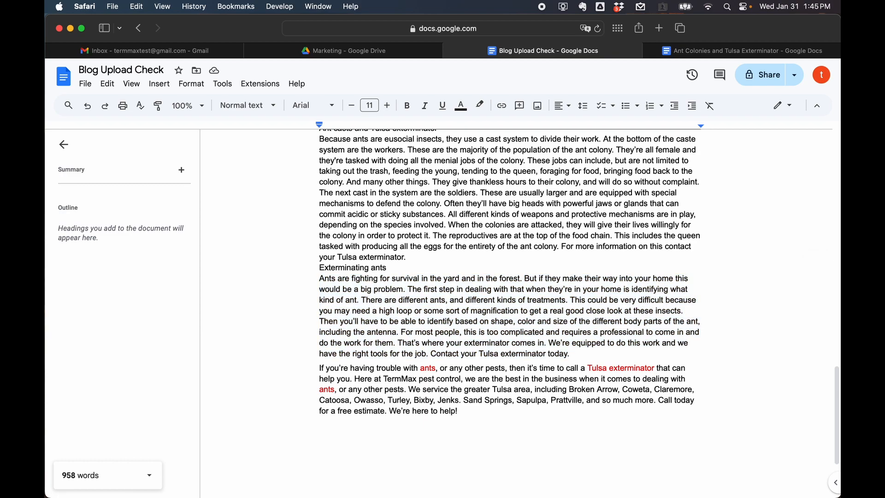
{"action": "key", "text": "Return"}
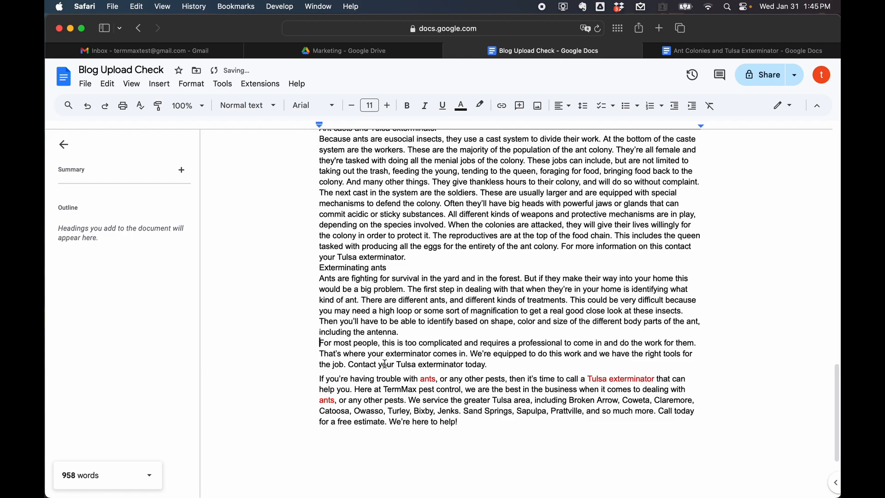
{"action": "triple_click", "coordinate": [415, 297]}
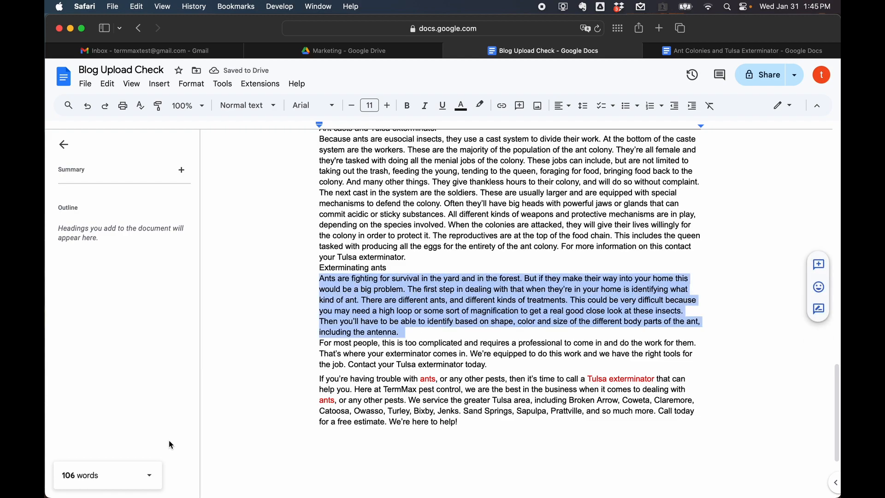
{"action": "left_click", "coordinate": [394, 354]}
{"action": "triple_click", "coordinate": [394, 354]}
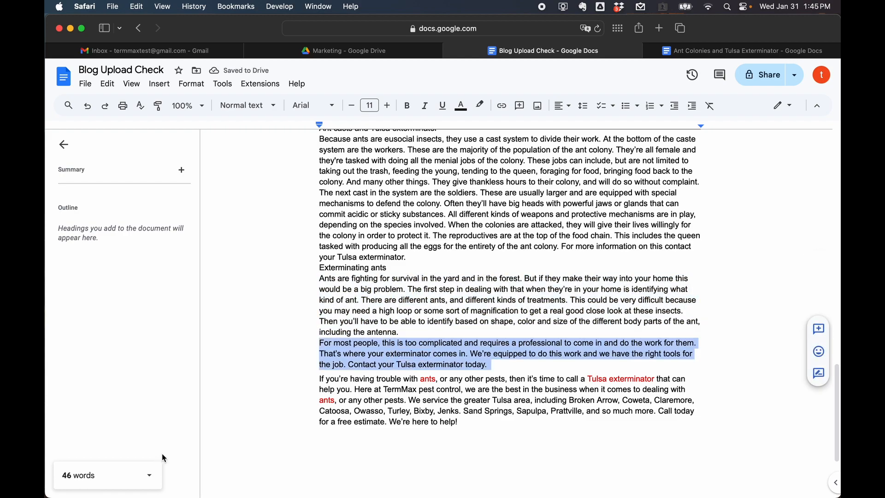
- Check the closing paragraph's word count and check off "<150 word paragraphs" in the checklist
{"action": "triple_click", "coordinate": [416, 398]}
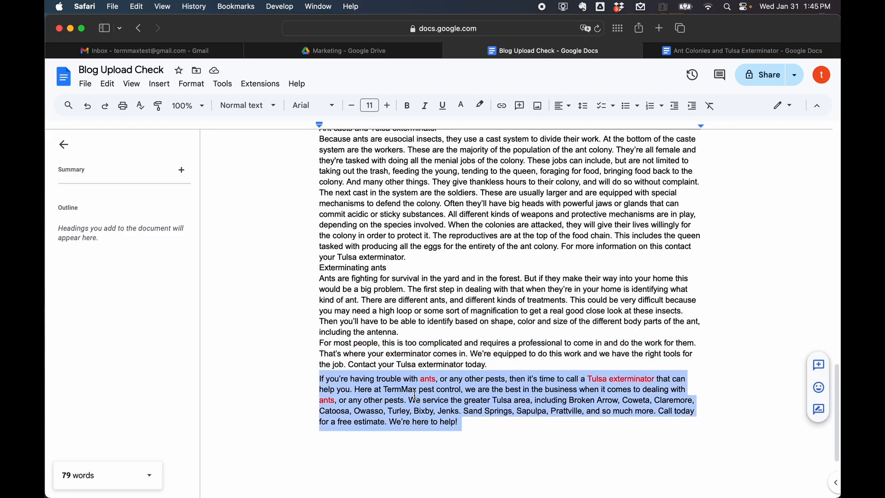
{"action": "scroll", "coordinate": [414, 396], "scroll_direction": "up", "scroll_amount": 15}
{"action": "scroll", "coordinate": [415, 395], "scroll_direction": "up", "scroll_amount": 5}
{"action": "left_click", "coordinate": [338, 351]}
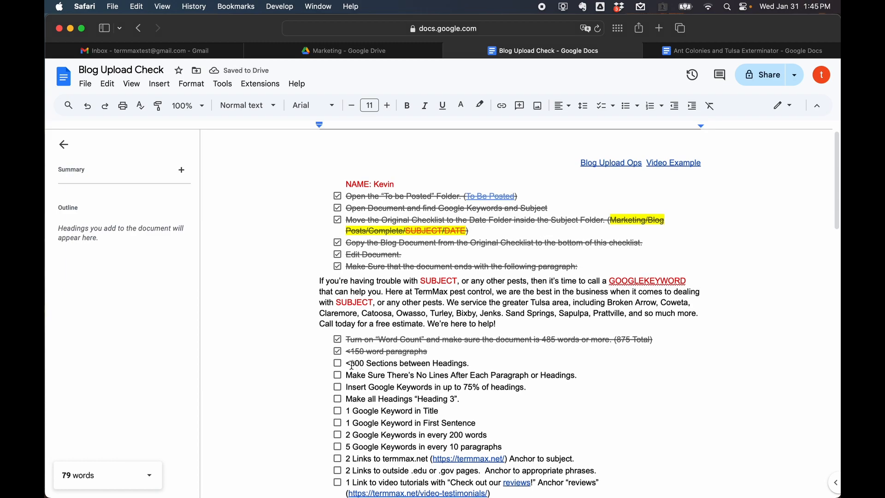
- Locate the article's two headings, "Ant casts and Tulsa exterminator" and "Exterminating ants", that divide it into sections
{"action": "scroll", "coordinate": [406, 375], "scroll_direction": "down", "scroll_amount": 1}
{"action": "scroll", "coordinate": [406, 375], "scroll_direction": "down", "scroll_amount": 15}
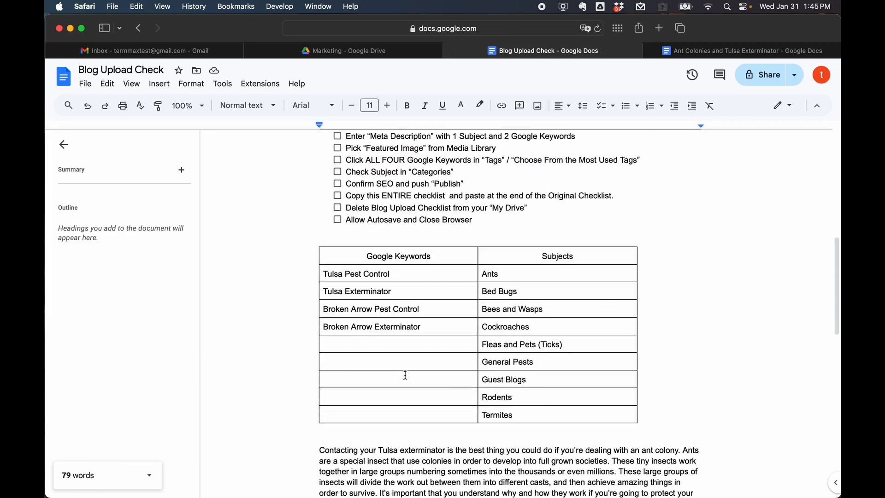
{"action": "scroll", "coordinate": [357, 281], "scroll_direction": "up", "scroll_amount": 5}
{"action": "triple_click", "coordinate": [345, 278]}
{"action": "scroll", "coordinate": [380, 318], "scroll_direction": "down", "scroll_amount": 5}
{"action": "triple_click", "coordinate": [364, 295]}
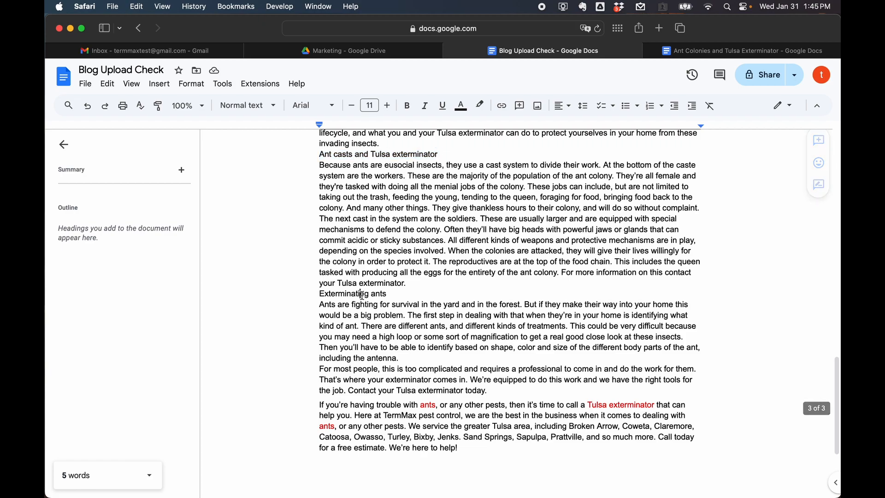
{"action": "scroll", "coordinate": [393, 215], "scroll_direction": "up", "scroll_amount": 1}
{"action": "scroll", "coordinate": [392, 214], "scroll_direction": "up", "scroll_amount": 3}
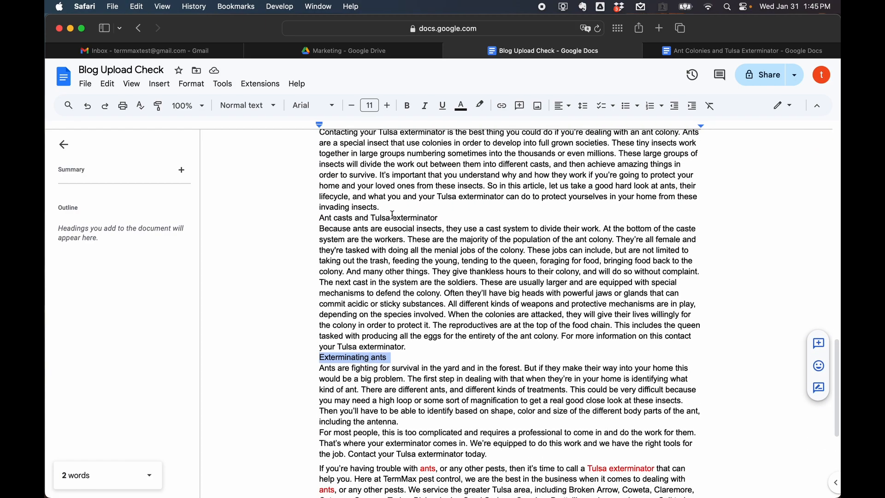
- Check the word counts of the opening section and of the full section under "Ant casts and Tulsa exterminator"
{"action": "scroll", "coordinate": [382, 365], "scroll_direction": "up", "scroll_amount": 5}
{"action": "scroll", "coordinate": [378, 322], "scroll_direction": "down", "scroll_amount": 4}
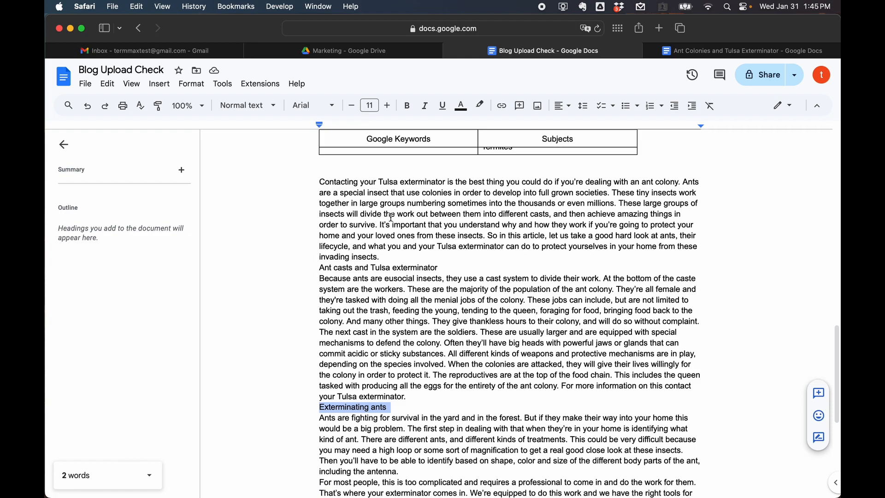
{"action": "triple_click", "coordinate": [388, 218]}
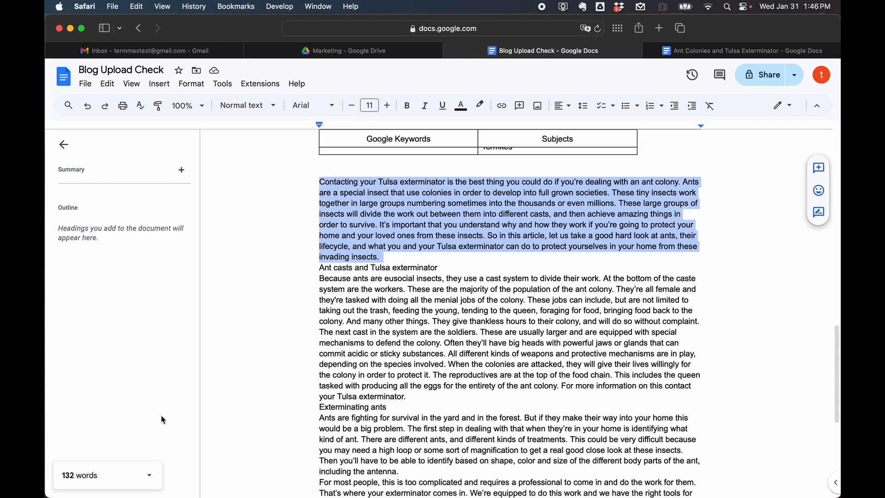
{"action": "scroll", "coordinate": [417, 273], "scroll_direction": "down", "scroll_amount": 3}
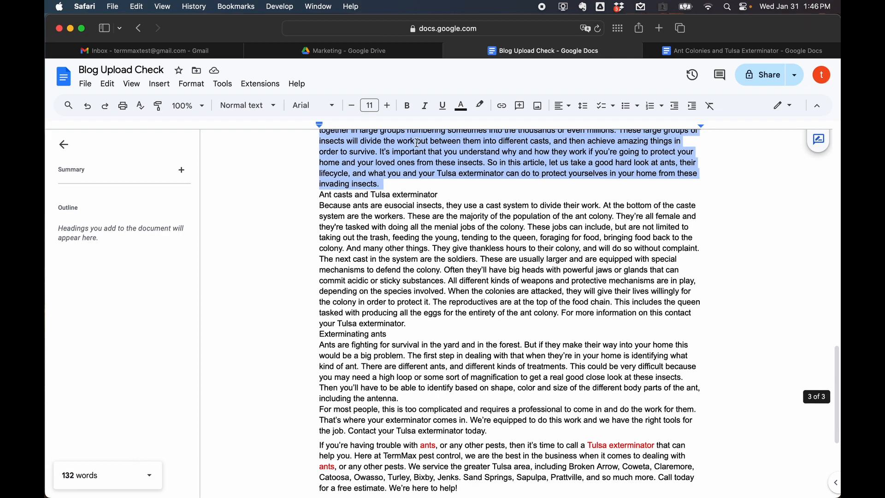
{"action": "left_click", "coordinate": [408, 216]}
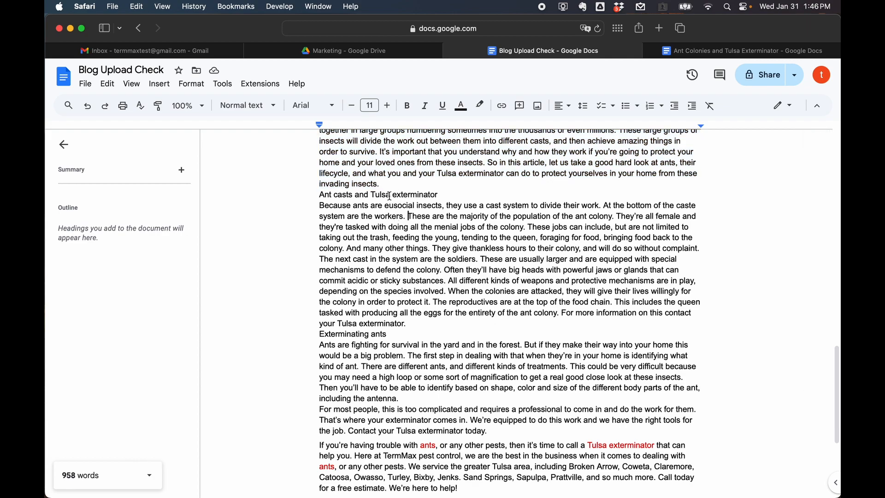
{"action": "triple_click", "coordinate": [399, 207]}
{"action": "left_click_drag", "start_coordinate": [399, 207], "coordinate": [398, 275]}
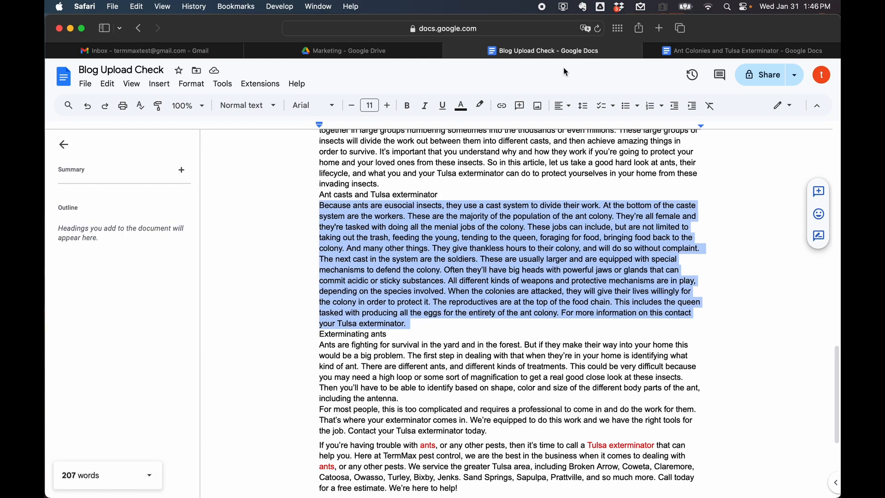
- Check the word count of the whole section under "Exterminating ants" and check off "<300 Sections between Headings." in the checklist
{"action": "scroll", "coordinate": [468, 304], "scroll_direction": "down", "scroll_amount": 2}
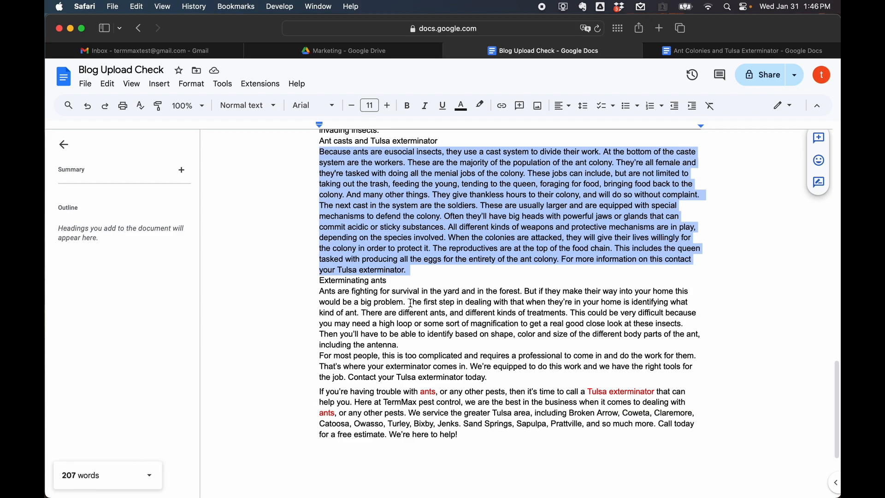
{"action": "triple_click", "coordinate": [411, 303]}
{"action": "left_click_drag", "start_coordinate": [411, 303], "coordinate": [410, 397]}
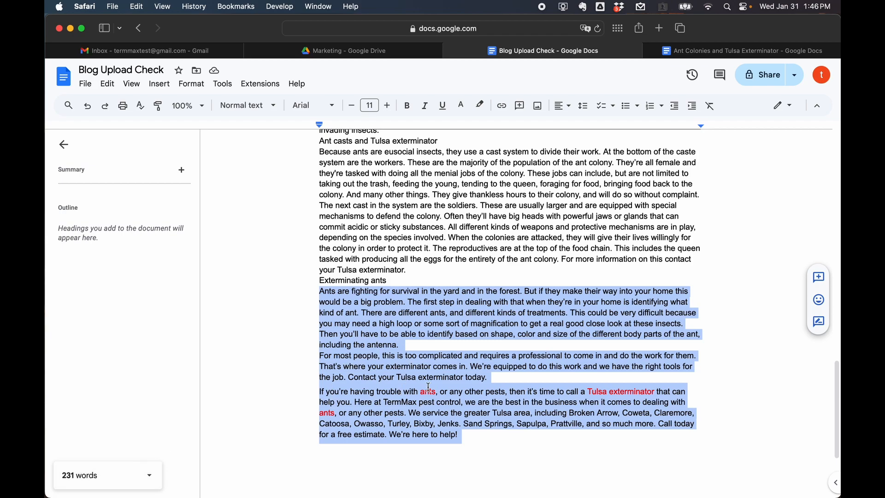
{"action": "left_click", "coordinate": [387, 333]}
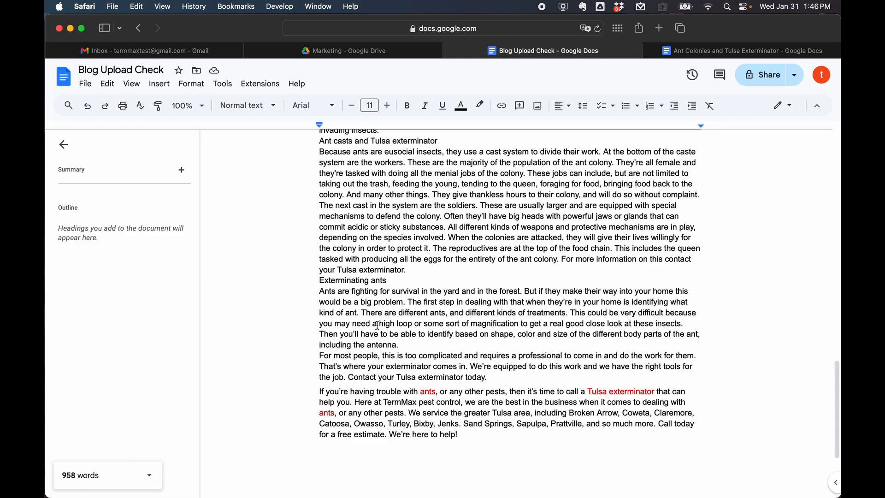
{"action": "scroll", "coordinate": [377, 325], "scroll_direction": "up", "scroll_amount": 15}
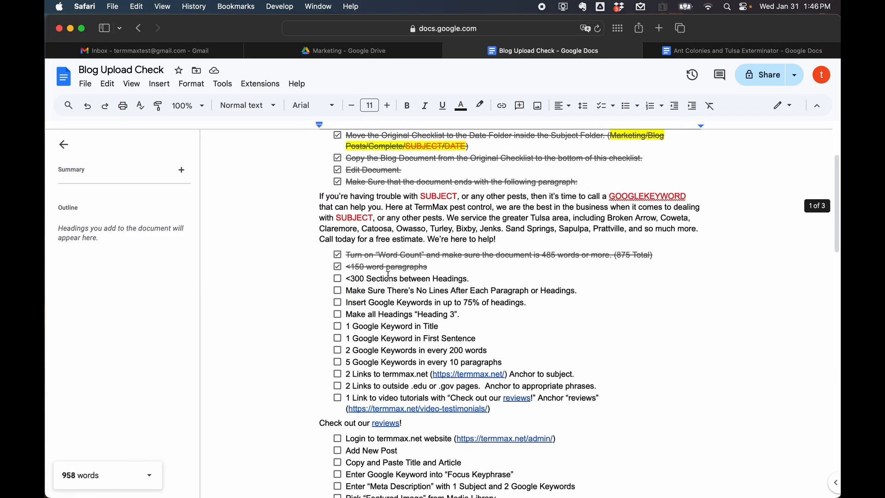
{"action": "left_click", "coordinate": [338, 279]}
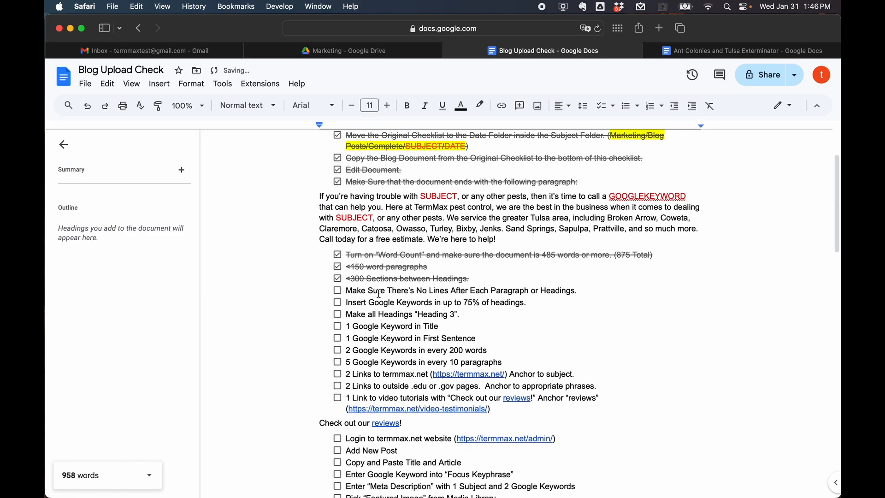
- Insert a blank line between the opening paragraph and the "Ant casts and Tulsa exterminator" heading, and remove it again
{"action": "scroll", "coordinate": [470, 290], "scroll_direction": "down", "scroll_amount": 15}
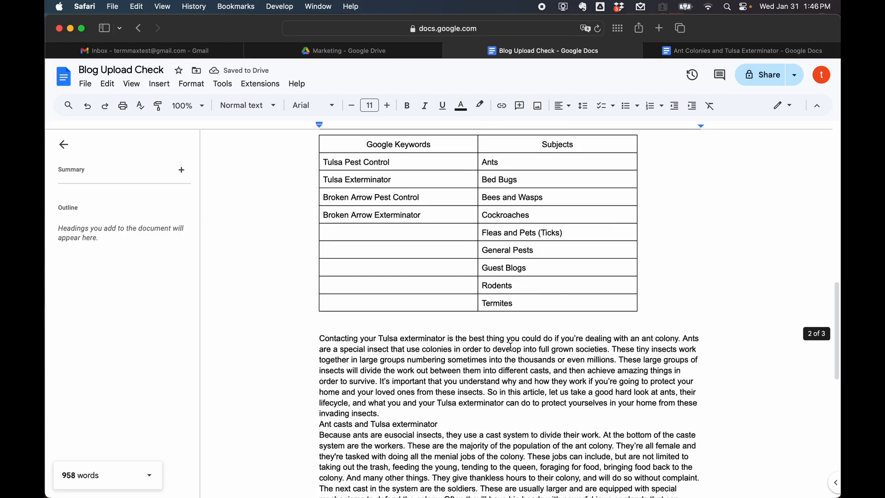
{"action": "left_click", "coordinate": [397, 214]}
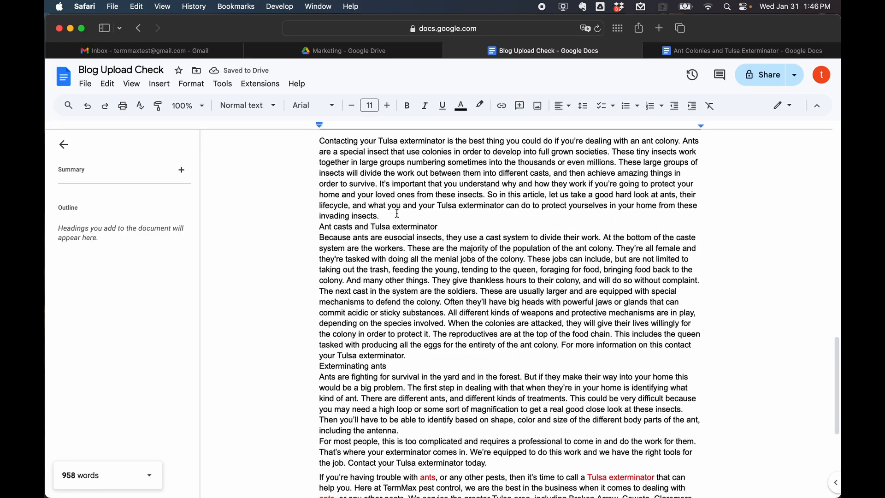
{"action": "key", "text": "Return"}
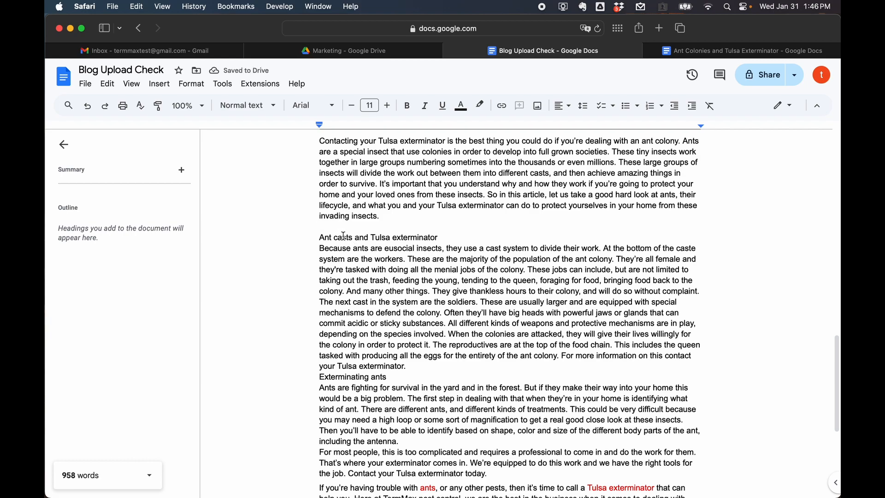
{"action": "key", "text": "BackSpace"}
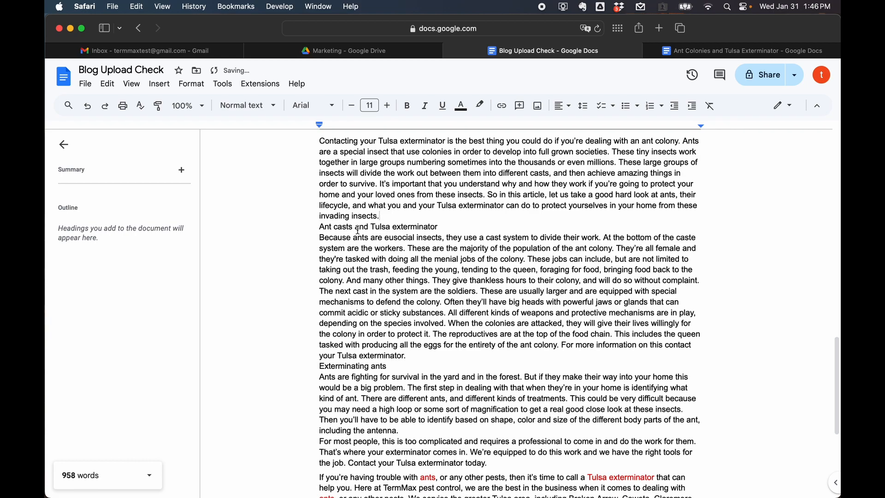
- Remove the extra gap above the closing "If you're having trouble" paragraph and check off "Make Sure There's No Lines After Each Paragraph or Headings."
{"action": "scroll", "coordinate": [441, 229], "scroll_direction": "down", "scroll_amount": 5}
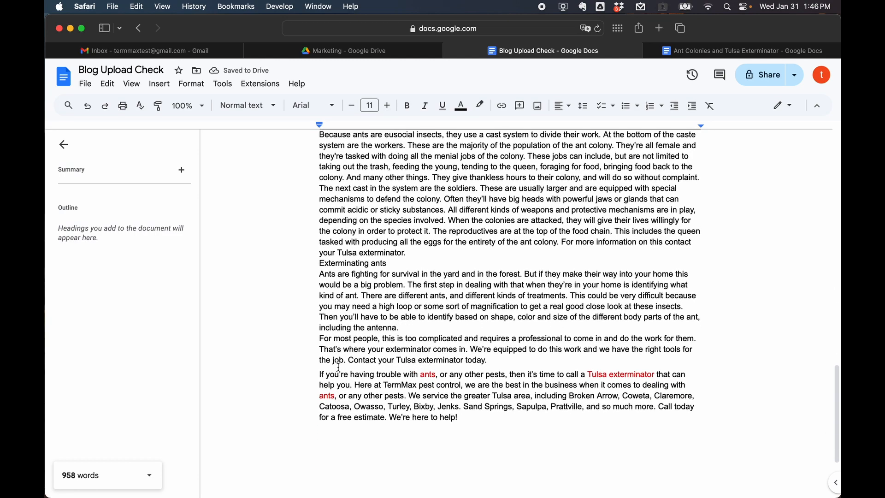
{"action": "double_click", "coordinate": [497, 361]}
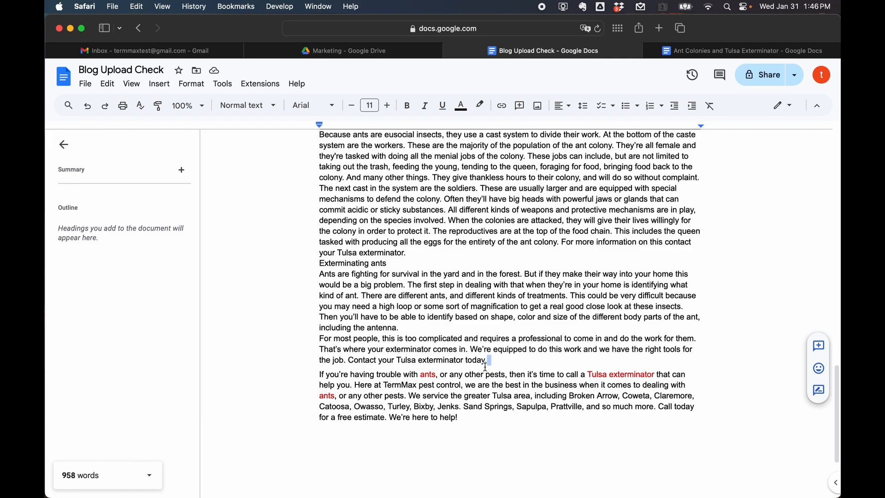
{"action": "left_click", "coordinate": [321, 374]}
{"action": "key", "text": "BackSpace"}
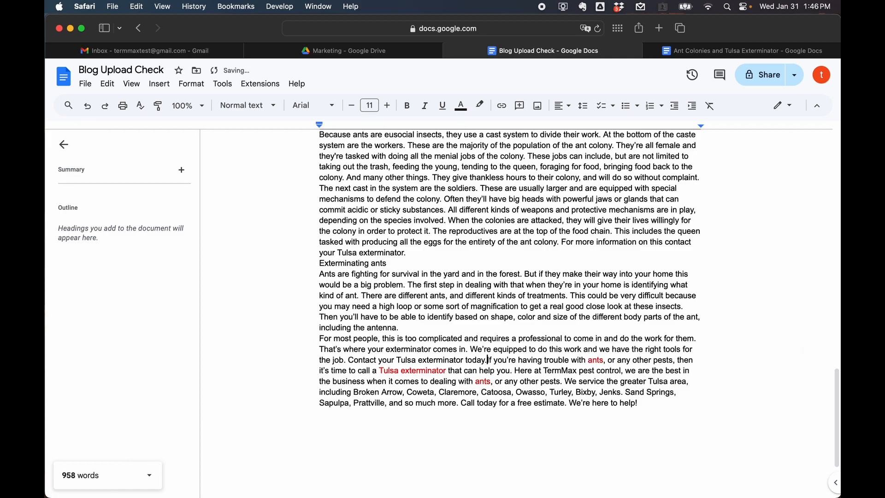
{"action": "key", "text": "Return"}
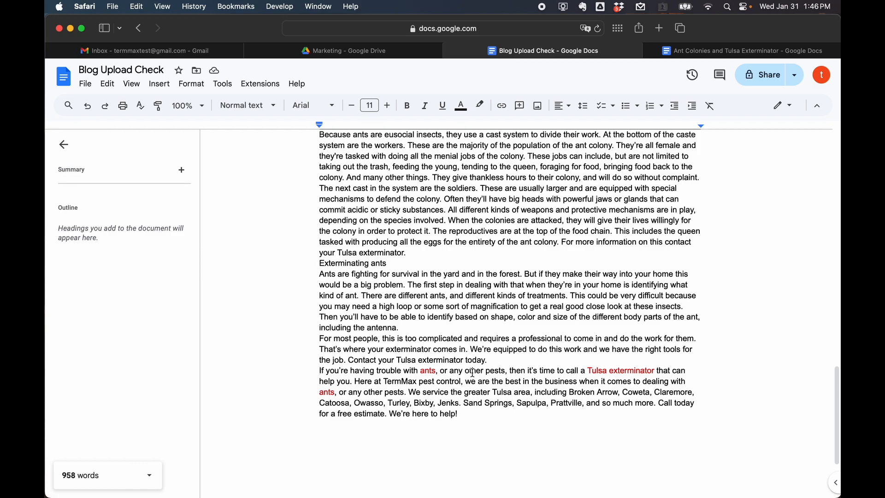
{"action": "key", "text": "Return"}
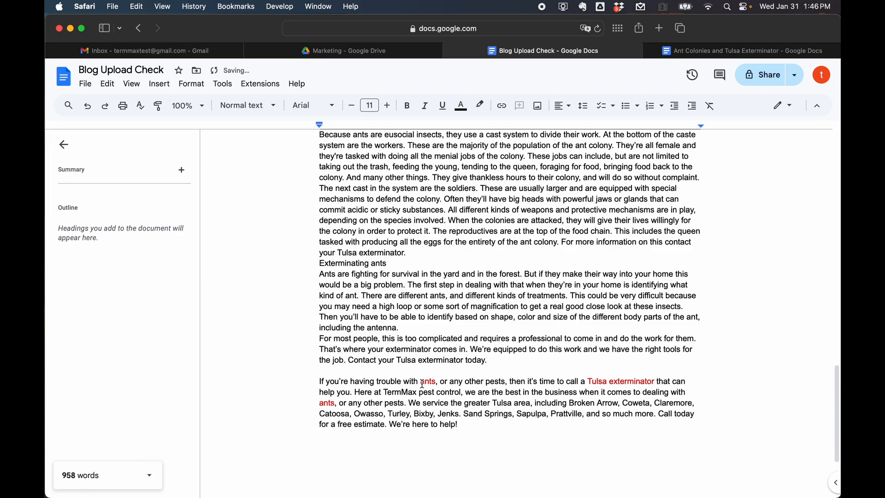
{"action": "key", "text": "BackSpace"}
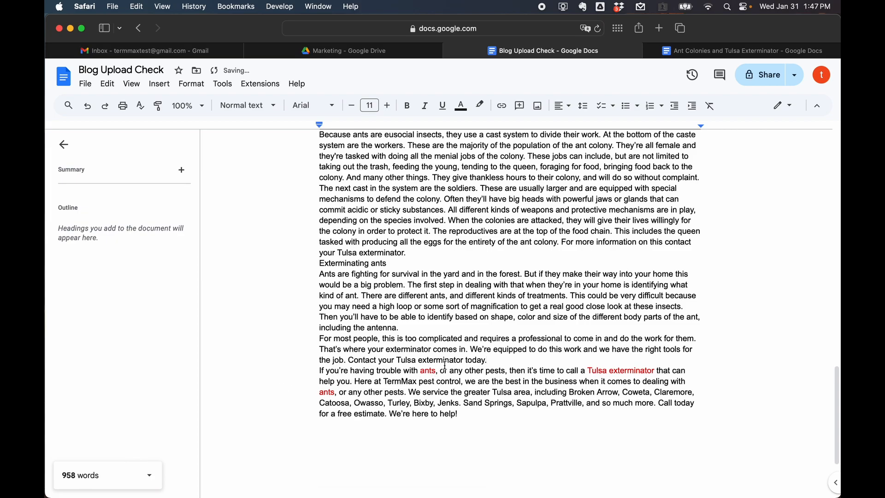
{"action": "scroll", "coordinate": [371, 338], "scroll_direction": "up", "scroll_amount": 20}
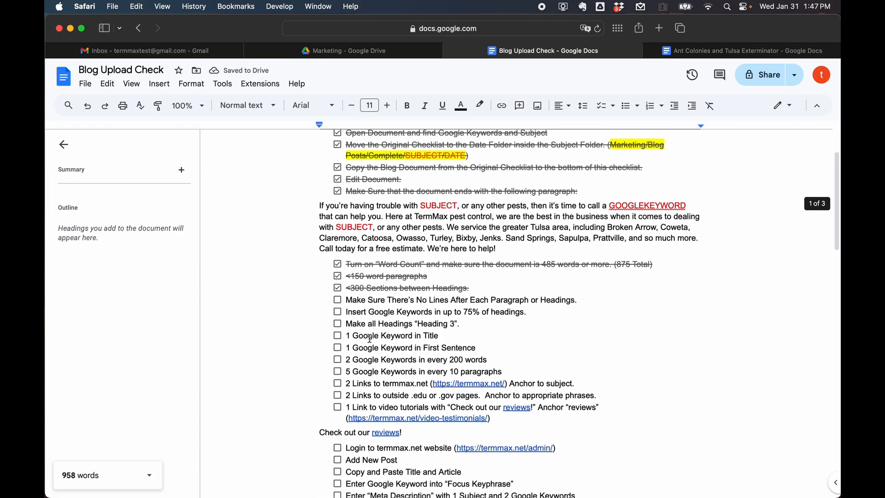
{"action": "left_click", "coordinate": [338, 301]}
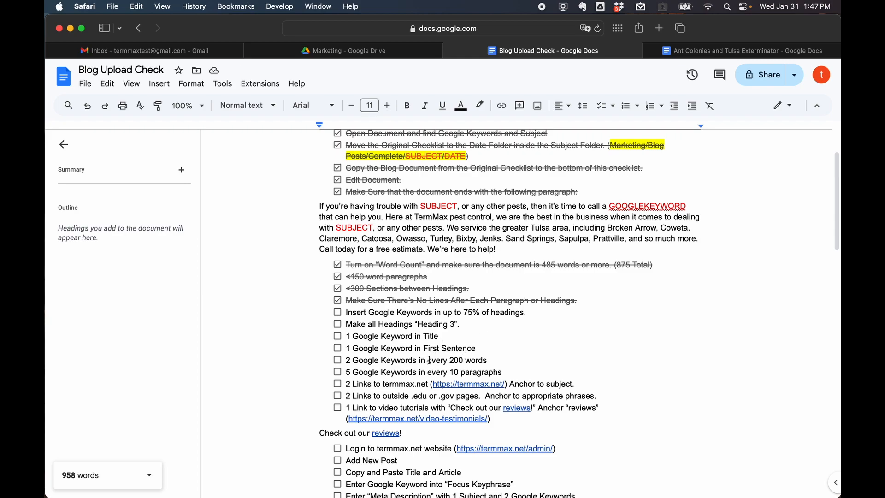
- Check both article headings for the keyword "Tulsa exterminator" and check off "Insert Google Keywords in up to 75% of headings."
{"action": "scroll", "coordinate": [430, 360], "scroll_direction": "down", "scroll_amount": 2}
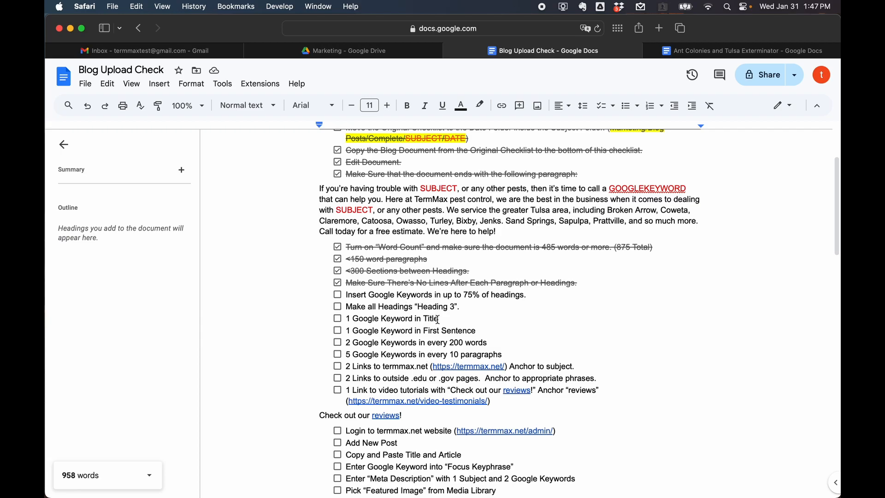
{"action": "scroll", "coordinate": [438, 319], "scroll_direction": "down", "scroll_amount": 20}
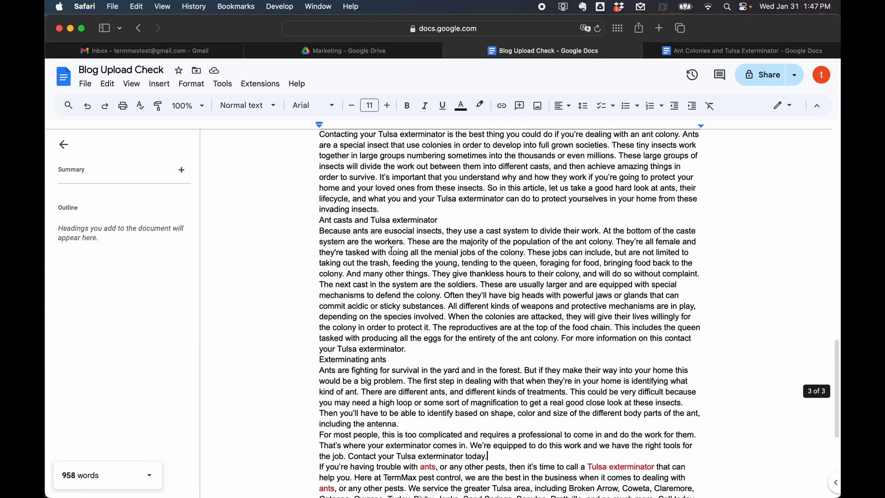
{"action": "triple_click", "coordinate": [369, 220]}
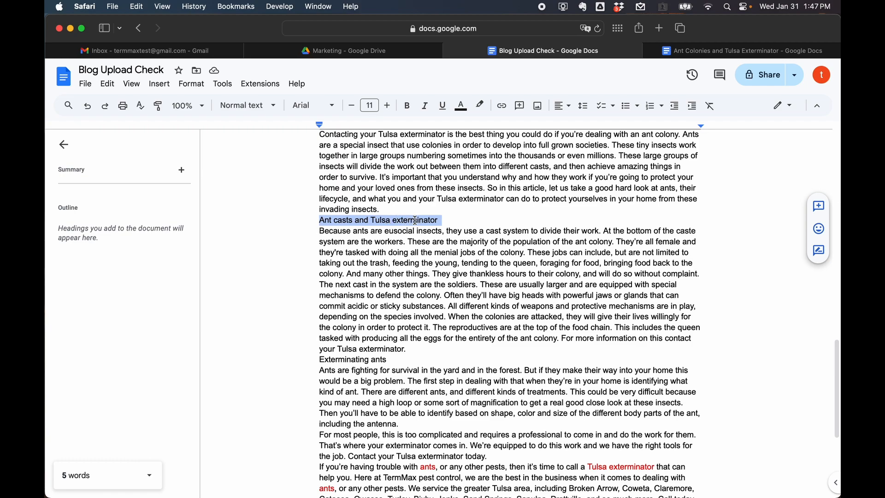
{"action": "left_click_drag", "start_coordinate": [371, 220], "coordinate": [407, 219]}
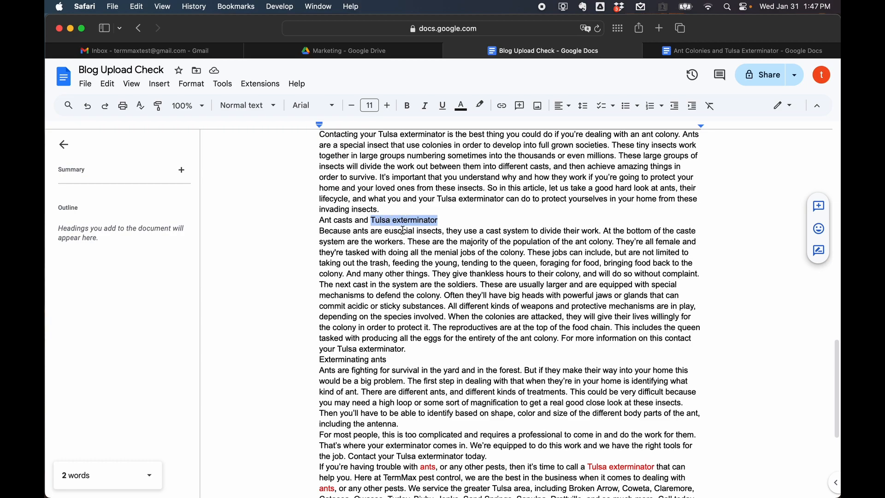
{"action": "scroll", "coordinate": [414, 242], "scroll_direction": "down", "scroll_amount": 4}
{"action": "left_click_drag", "start_coordinate": [320, 271], "coordinate": [390, 271]}
{"action": "scroll", "coordinate": [384, 270], "scroll_direction": "up", "scroll_amount": 2}
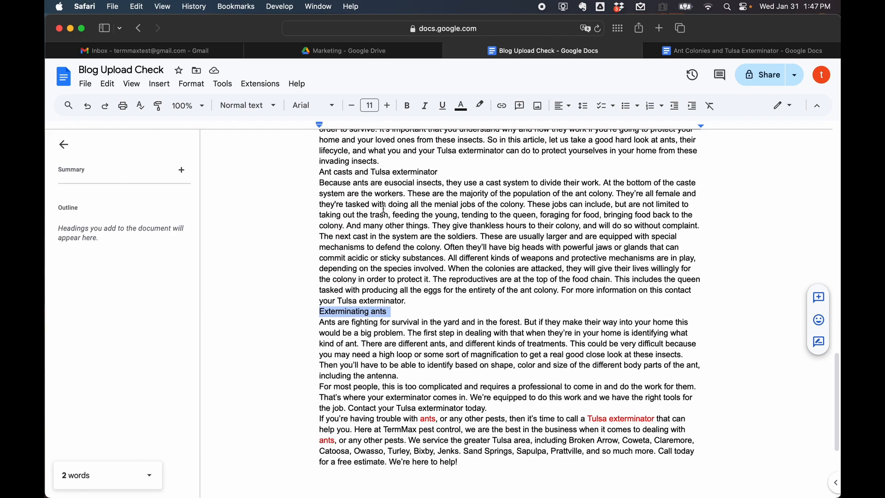
{"action": "left_click", "coordinate": [411, 255]}
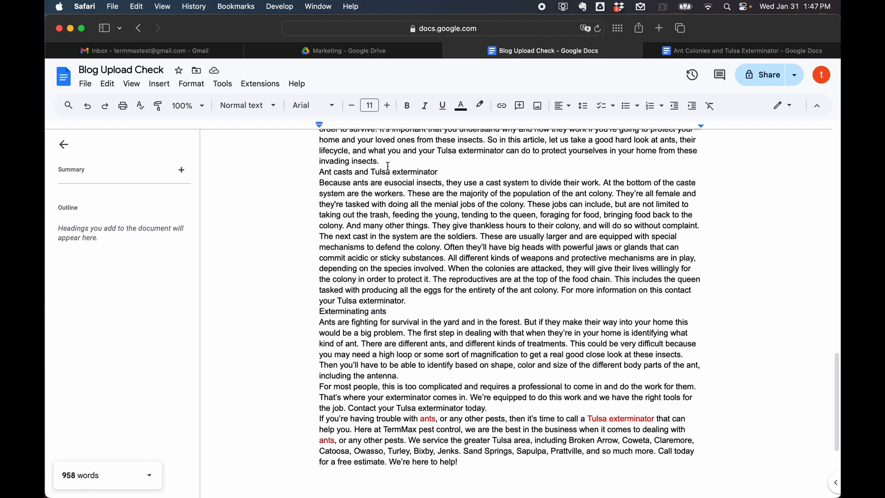
{"action": "scroll", "coordinate": [393, 172], "scroll_direction": "up", "scroll_amount": 15}
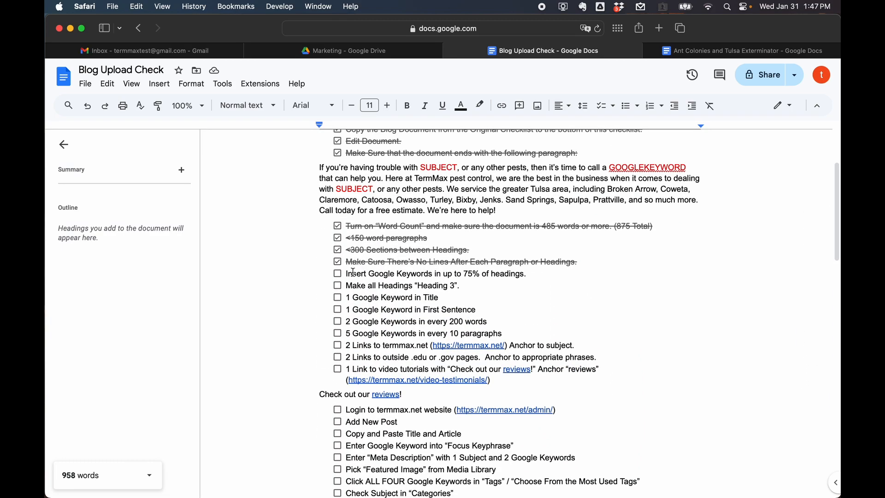
{"action": "left_click", "coordinate": [338, 273]}
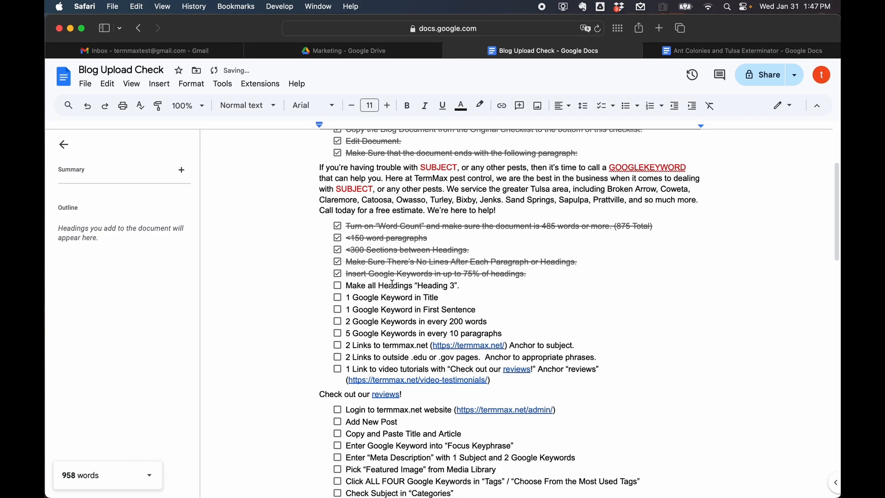
- Apply the Heading 3 style to the "Ant casts and Tulsa exterminator" heading in the article
{"action": "scroll", "coordinate": [378, 297], "scroll_direction": "down", "scroll_amount": 15}
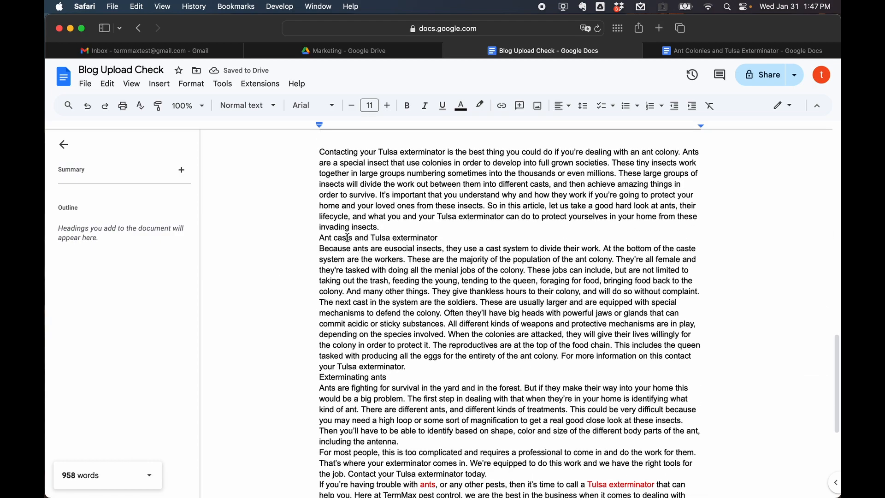
{"action": "triple_click", "coordinate": [347, 237]}
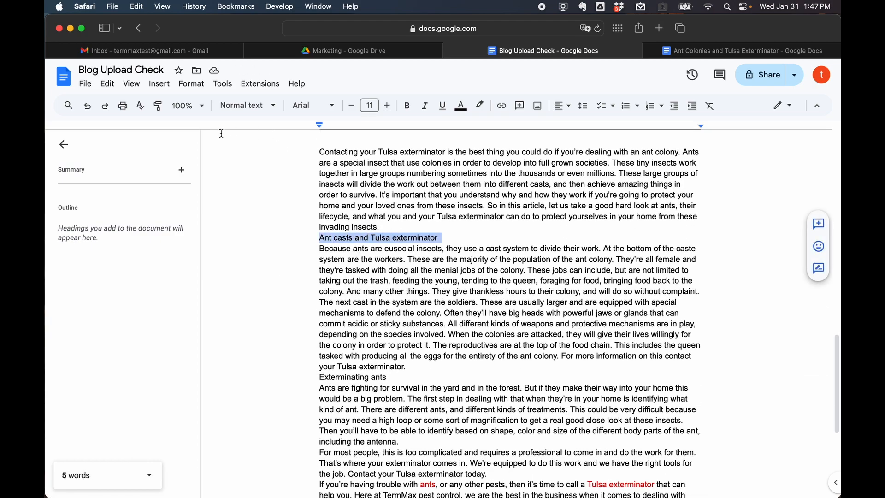
{"action": "left_click", "coordinate": [252, 110]}
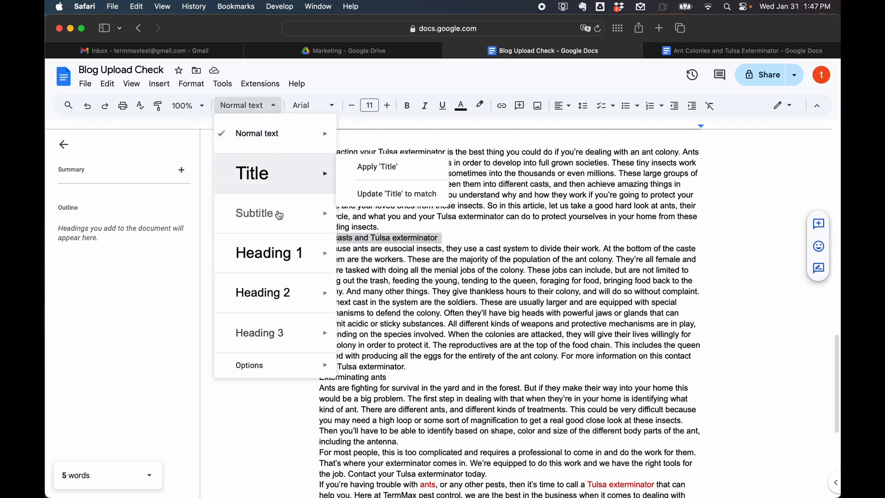
{"action": "mouse_move", "coordinate": [284, 337]}
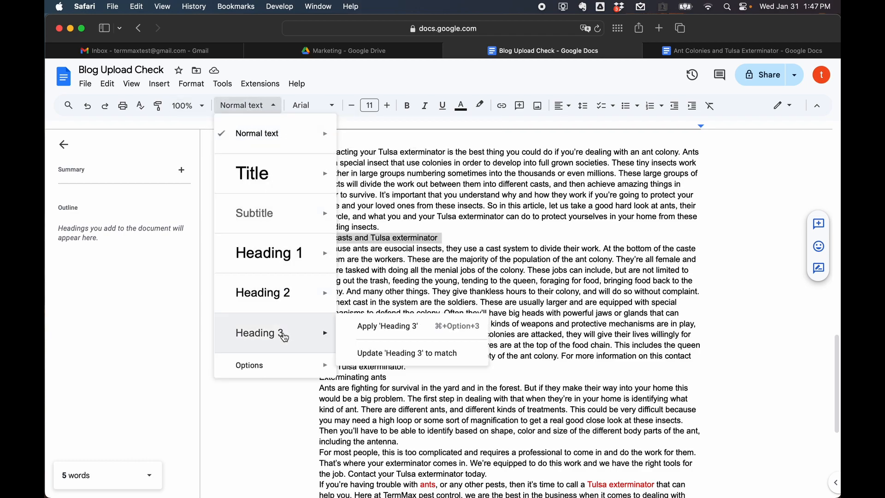
{"action": "left_click", "coordinate": [370, 329]}
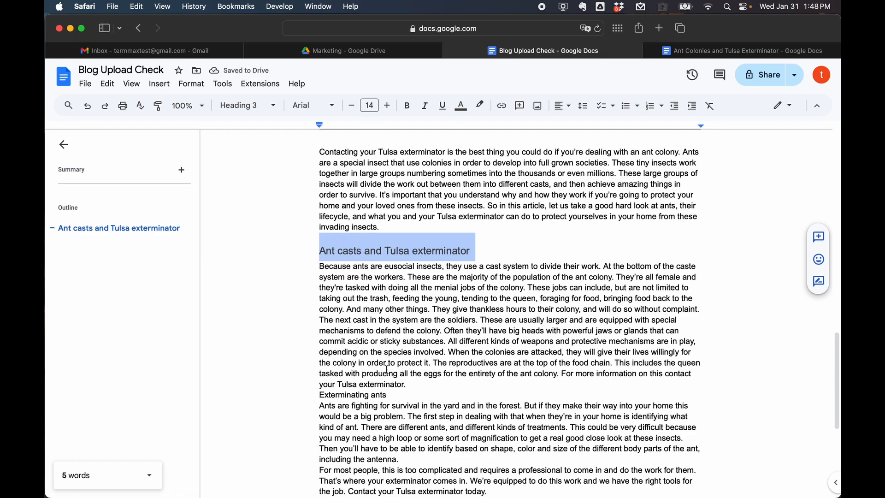
- Apply the Heading 3 style to "Exterminating ants" and check off "Make all Headings "Heading 3"." in the checklist
{"action": "triple_click", "coordinate": [342, 395]}
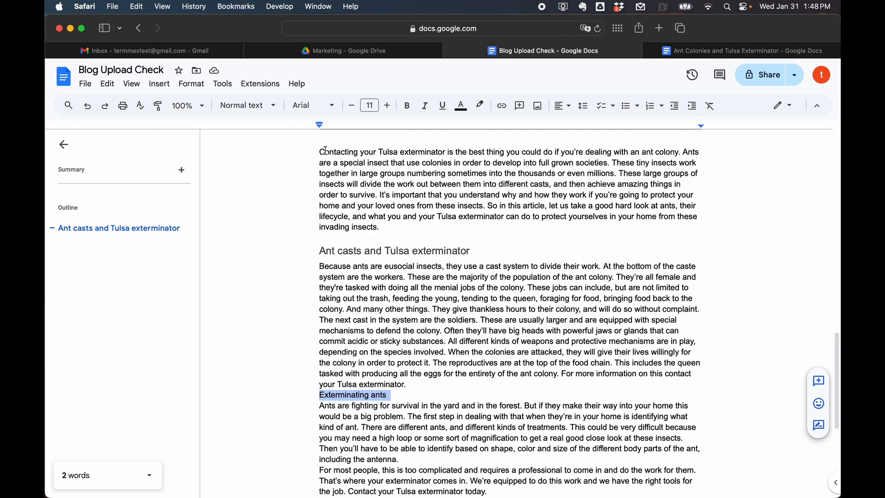
{"action": "left_click", "coordinate": [274, 109]}
{"action": "mouse_move", "coordinate": [305, 336]}
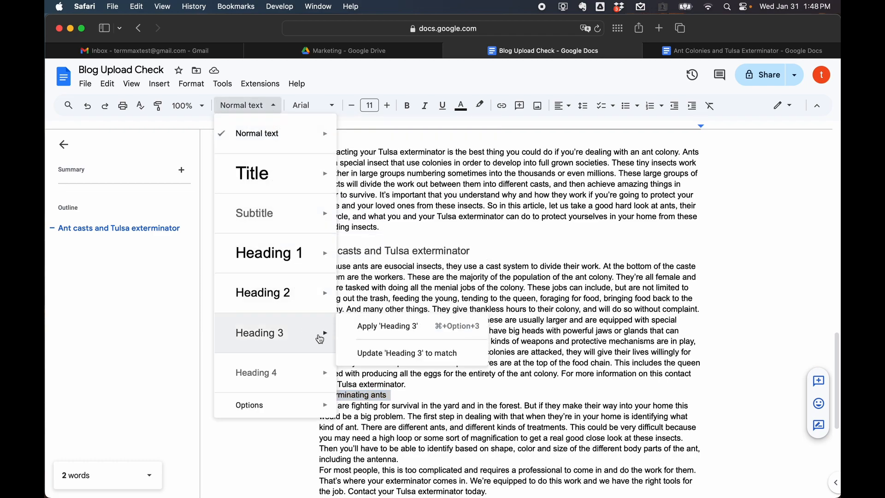
{"action": "left_click", "coordinate": [368, 331]}
{"action": "scroll", "coordinate": [475, 353], "scroll_direction": "down", "scroll_amount": 5}
{"action": "scroll", "coordinate": [475, 353], "scroll_direction": "up", "scroll_amount": 7}
{"action": "scroll", "coordinate": [458, 223], "scroll_direction": "up", "scroll_amount": 10}
{"action": "scroll", "coordinate": [458, 223], "scroll_direction": "down", "scroll_amount": 2}
{"action": "left_click", "coordinate": [338, 248]}
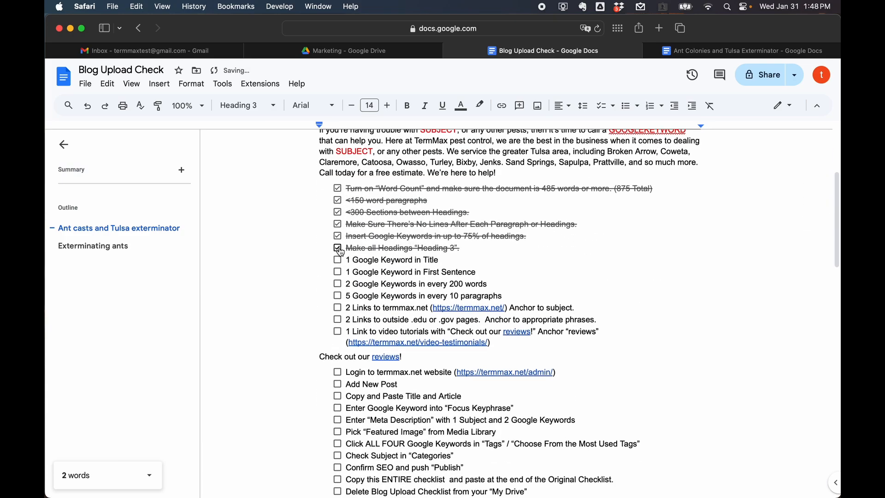
- Look over the article and checklist, and check off "1 Google Keyword in Title"
{"action": "scroll", "coordinate": [397, 255], "scroll_direction": "down", "scroll_amount": 6}
{"action": "scroll", "coordinate": [414, 264], "scroll_direction": "up", "scroll_amount": 8}
{"action": "scroll", "coordinate": [414, 264], "scroll_direction": "down", "scroll_amount": 6}
{"action": "scroll", "coordinate": [414, 264], "scroll_direction": "up", "scroll_amount": 7}
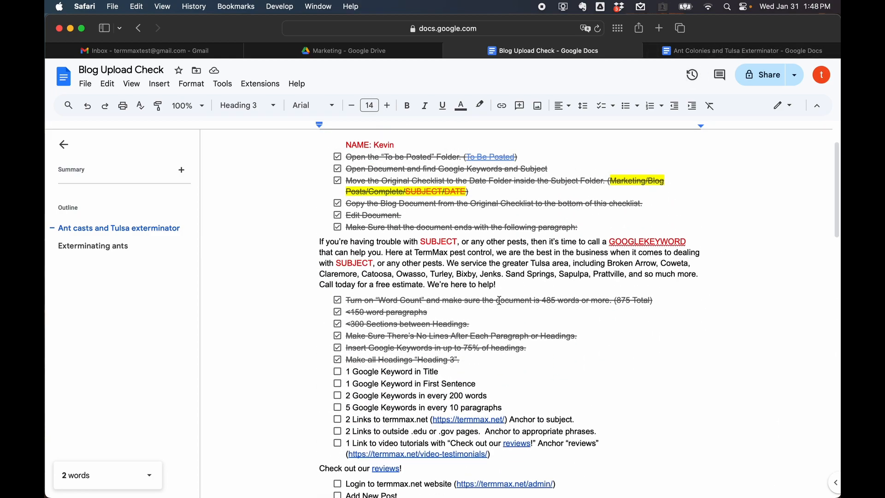
{"action": "scroll", "coordinate": [341, 330], "scroll_direction": "down", "scroll_amount": 2}
{"action": "left_click", "coordinate": [338, 330]}
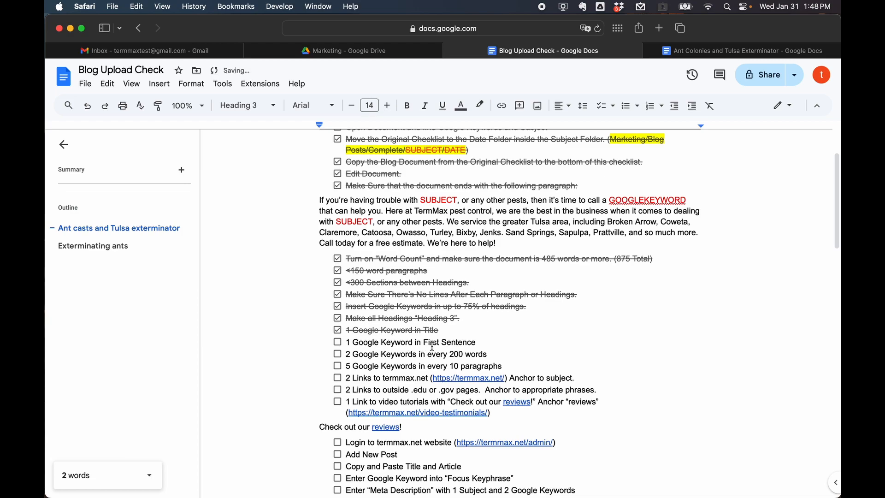
- Check the article's first sentence for the keyword "Tulsa exterminator" and check off "1 Google Keyword in First Sentence"
{"action": "scroll", "coordinate": [430, 346], "scroll_direction": "down", "scroll_amount": 15}
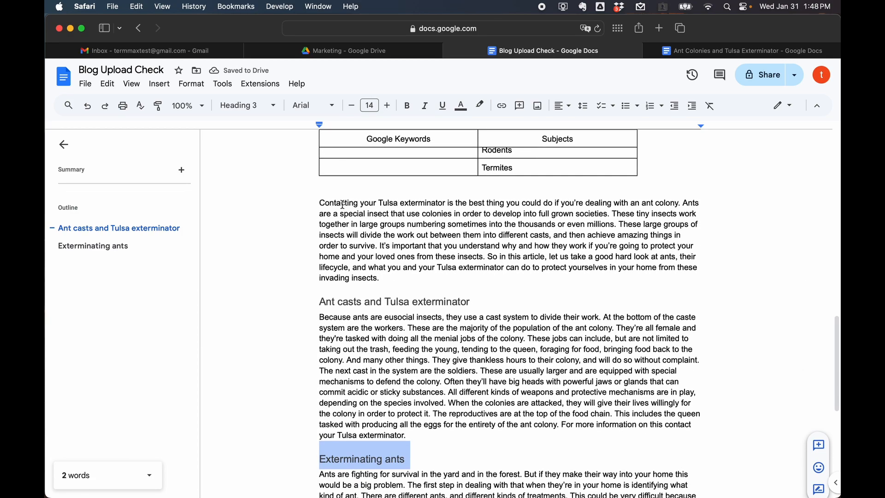
{"action": "left_click_drag", "start_coordinate": [379, 203], "coordinate": [411, 203]}
{"action": "scroll", "coordinate": [411, 202], "scroll_direction": "up", "scroll_amount": 10}
{"action": "scroll", "coordinate": [411, 201], "scroll_direction": "up", "scroll_amount": 3}
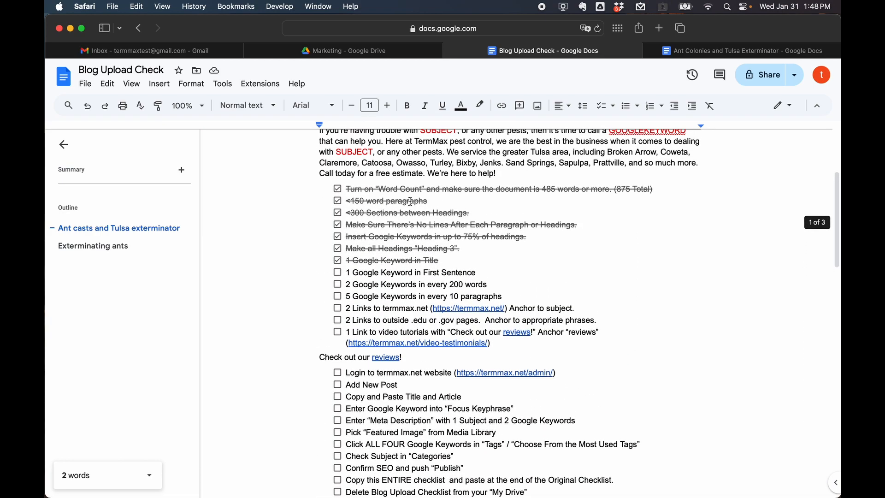
{"action": "left_click", "coordinate": [339, 274]}
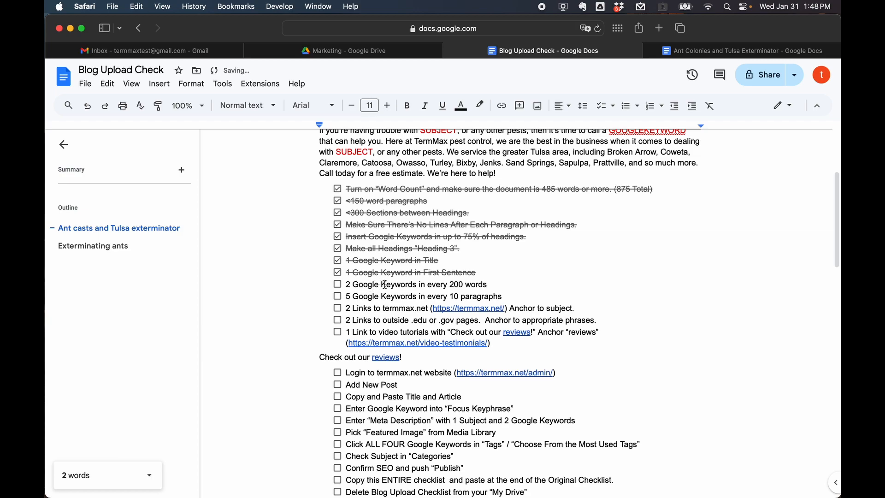
- Check the word counts of the opening paragraph and the section under "Ant casts and Tulsa exterminator"
{"action": "scroll", "coordinate": [439, 286], "scroll_direction": "down", "scroll_amount": 12}
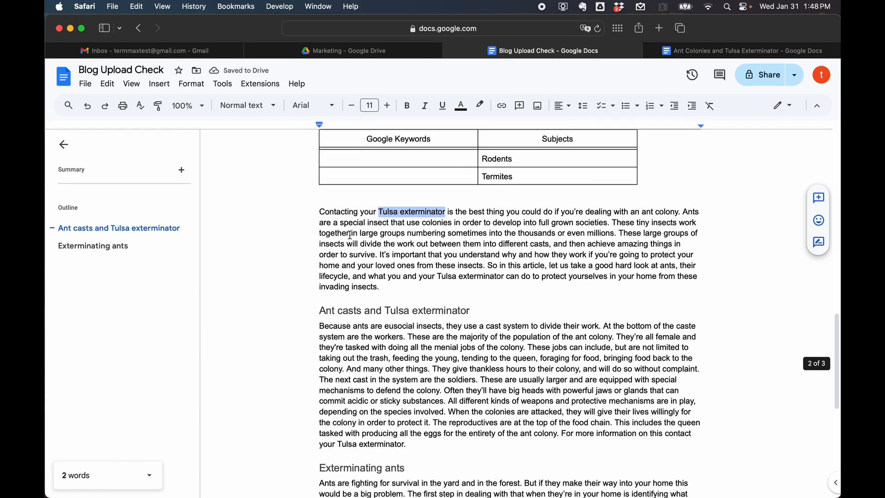
{"action": "triple_click", "coordinate": [342, 211]}
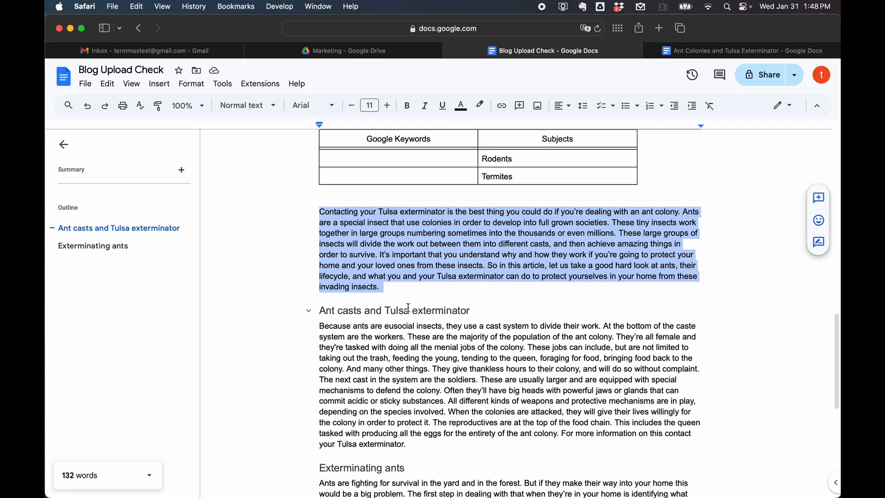
{"action": "scroll", "coordinate": [421, 319], "scroll_direction": "down", "scroll_amount": 3}
{"action": "left_click_drag", "start_coordinate": [324, 181], "coordinate": [371, 325]}
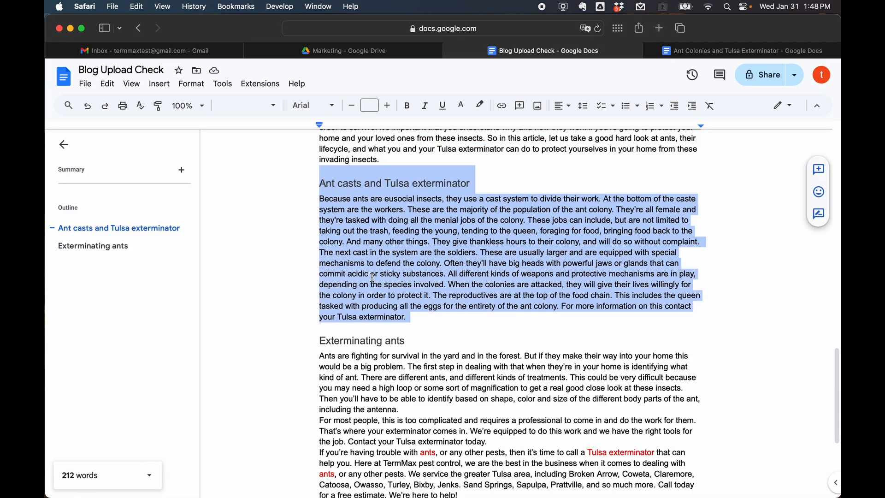
{"action": "left_click", "coordinate": [394, 202]}
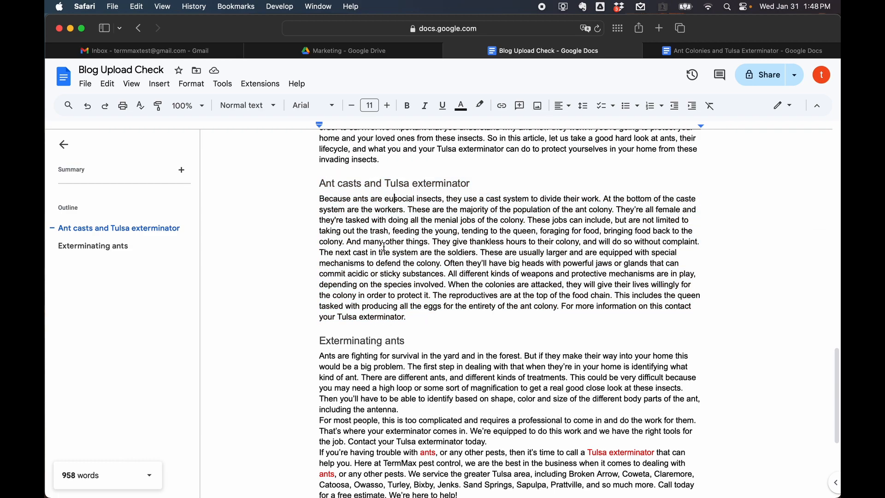
{"action": "left_click_drag", "start_coordinate": [333, 199], "coordinate": [384, 320]}
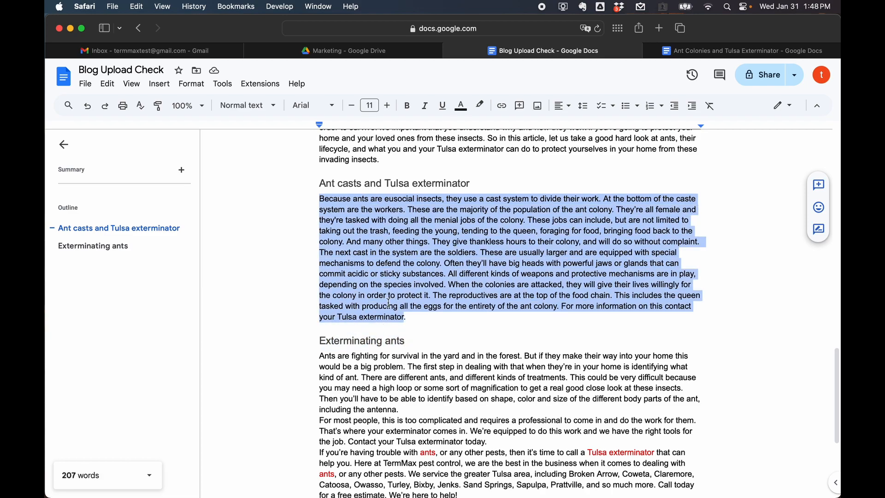
{"action": "left_click", "coordinate": [396, 271]}
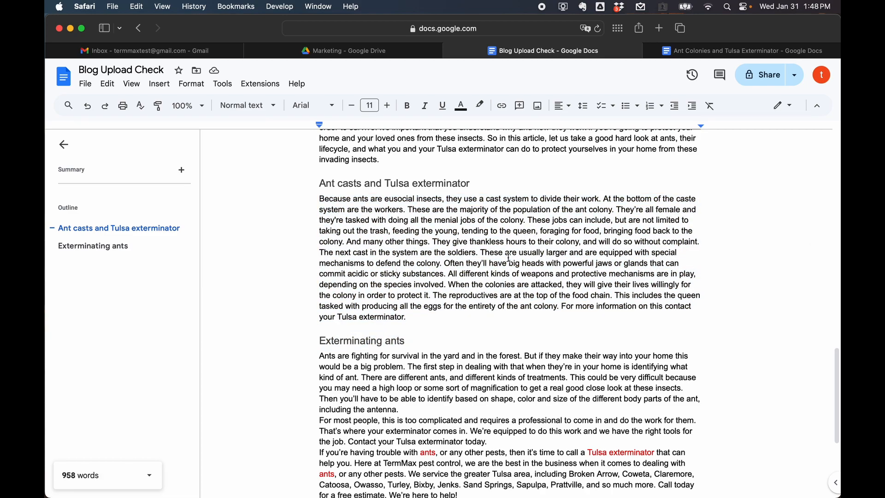
- Add the sentence "Contact your Tulsa exterminator for help." after "will do so without complaint." in the ant casts section
{"action": "left_click", "coordinate": [708, 242]}
{"action": "key", "text": "Return"}
{"action": "type", "text": "Contact your"}
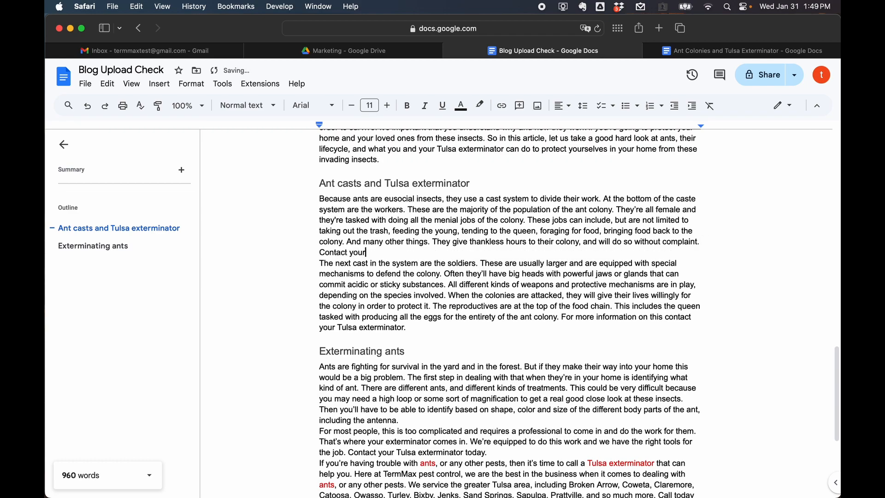
{"action": "type", "text": " Tulsa exterminator for help."}
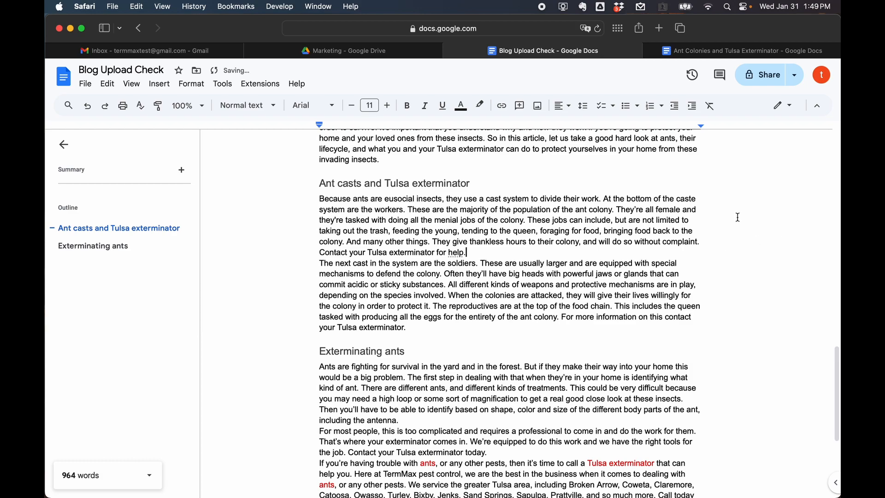
- Check the word counts of the whole ant casts section and of each of its two paragraphs
{"action": "double_click", "coordinate": [600, 252]}
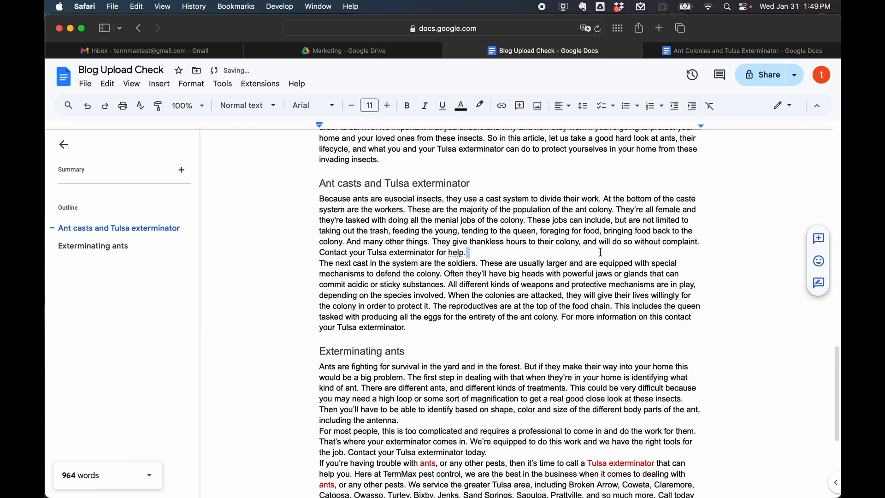
{"action": "triple_click", "coordinate": [337, 201]}
{"action": "left_click_drag", "start_coordinate": [337, 201], "coordinate": [346, 291]}
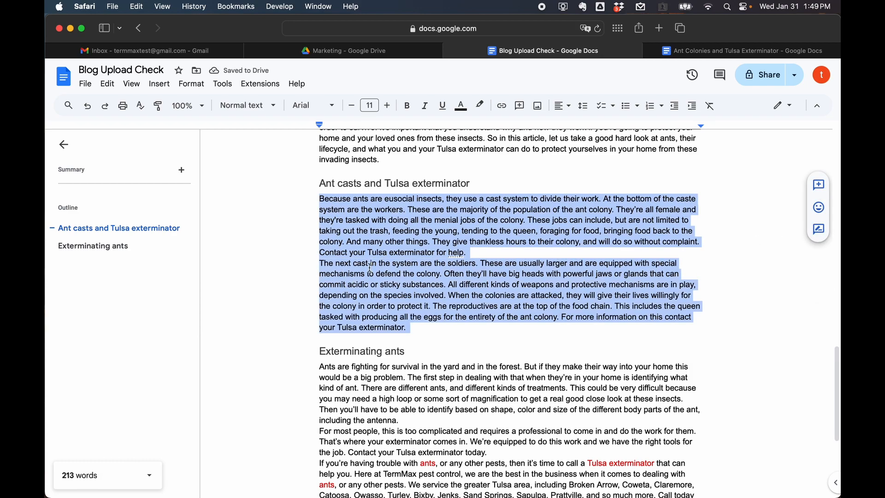
{"action": "left_click", "coordinate": [396, 249]}
{"action": "left_click_drag", "start_coordinate": [323, 183], "coordinate": [460, 252]}
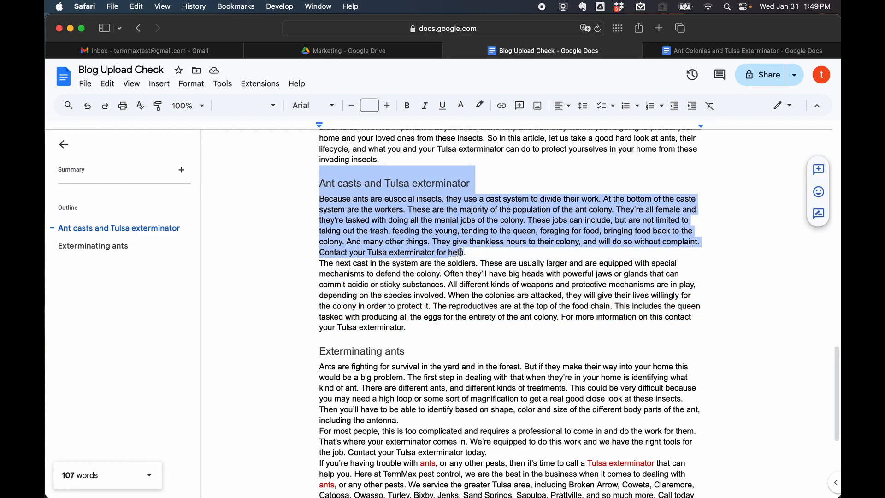
{"action": "left_click", "coordinate": [451, 296]}
{"action": "left_click_drag", "start_coordinate": [368, 253], "coordinate": [418, 325]}
{"action": "scroll", "coordinate": [393, 229], "scroll_direction": "down", "scroll_amount": 5}
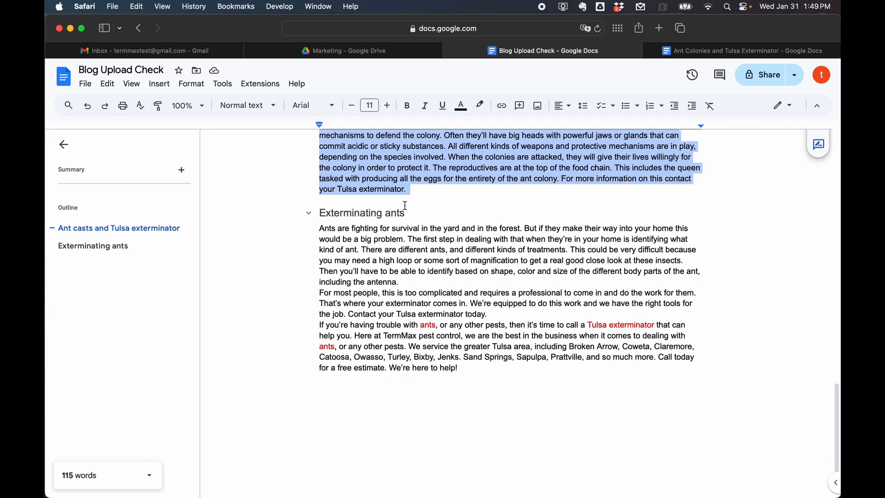
- Check the word counts between the "Tulsa exterminator" mentions from the end of the ant casts section to the closing paragraph
{"action": "left_click", "coordinate": [373, 199]}
{"action": "double_click", "coordinate": [346, 189]}
{"action": "left_click_drag", "start_coordinate": [346, 189], "coordinate": [489, 315]}
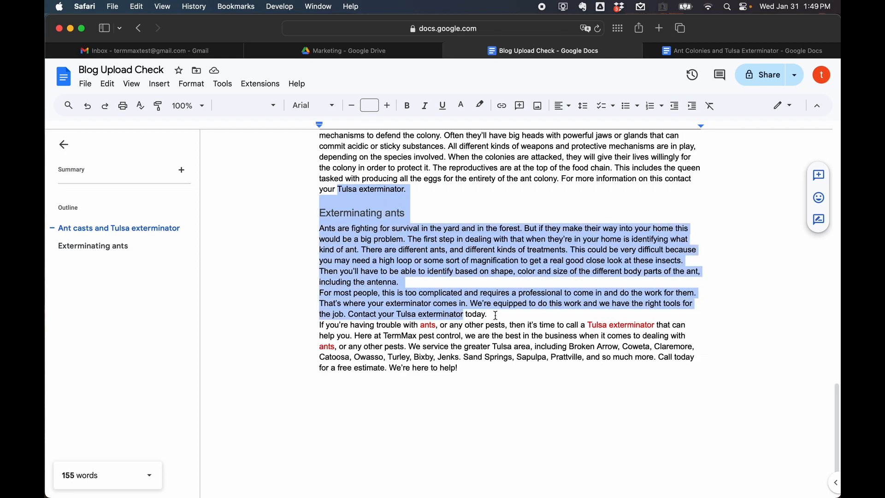
{"action": "right_click", "coordinate": [492, 317]}
{"action": "left_click", "coordinate": [442, 314]}
{"action": "left_click_drag", "start_coordinate": [399, 314], "coordinate": [665, 371]}
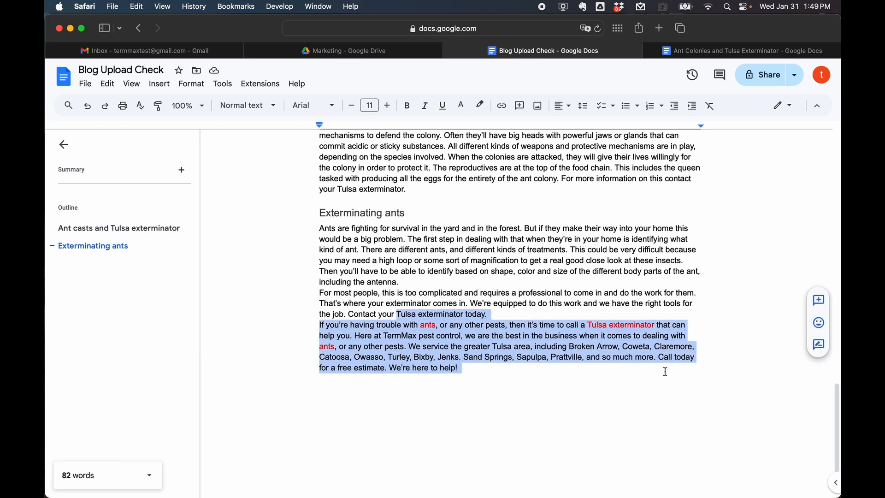
{"action": "left_click", "coordinate": [481, 280]}
- Check off "2 Google Keywords in every 200 words" and "5 Google Keywords in every 10 paragraphs" in the checklist
{"action": "scroll", "coordinate": [581, 349], "scroll_direction": "up", "scroll_amount": 5}
{"action": "scroll", "coordinate": [479, 327], "scroll_direction": "up", "scroll_amount": 10}
{"action": "scroll", "coordinate": [373, 220], "scroll_direction": "up", "scroll_amount": 3}
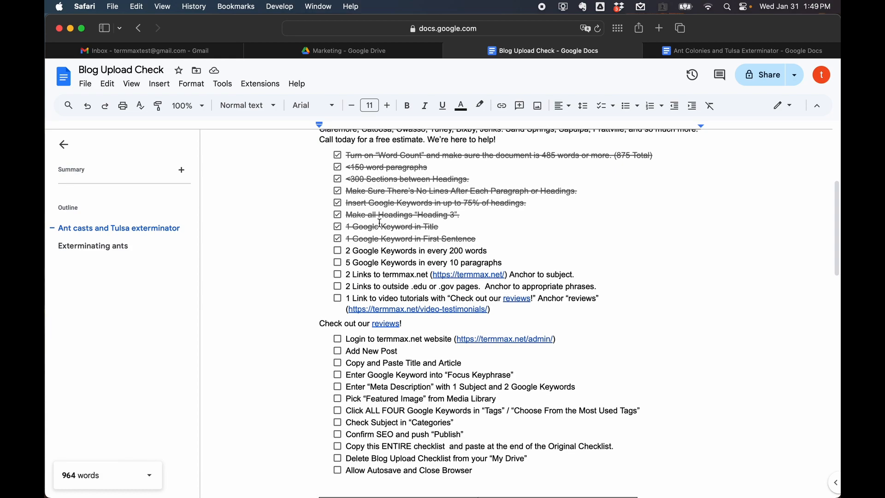
{"action": "left_click", "coordinate": [337, 252]}
{"action": "left_click", "coordinate": [338, 262]}
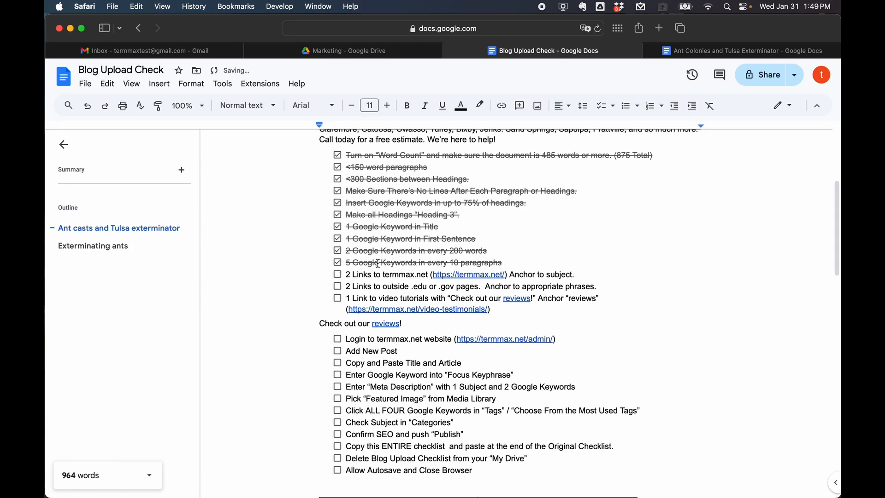
{"action": "left_click", "coordinate": [338, 263]}
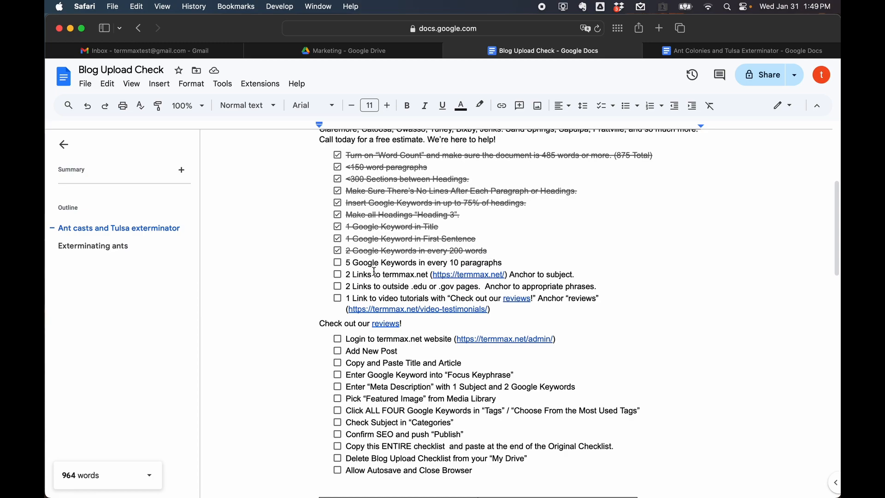
{"action": "left_click", "coordinate": [337, 262]}
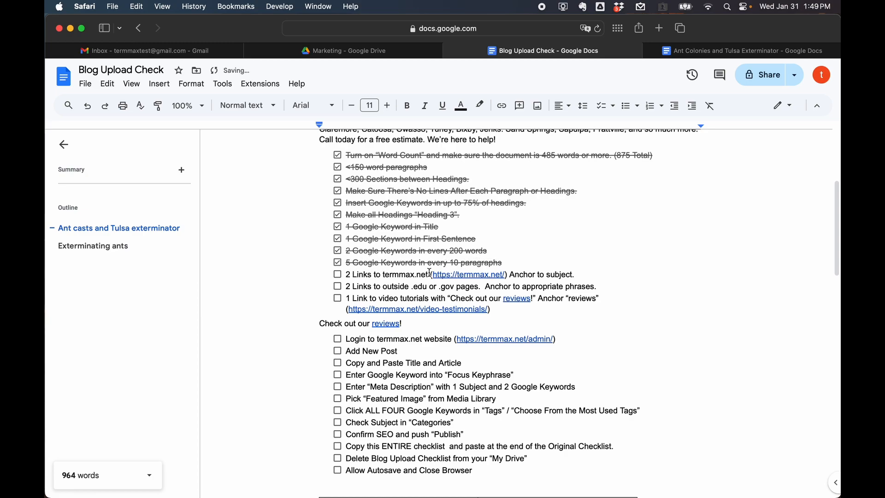
{"action": "scroll", "coordinate": [414, 263], "scroll_direction": "down", "scroll_amount": 2}
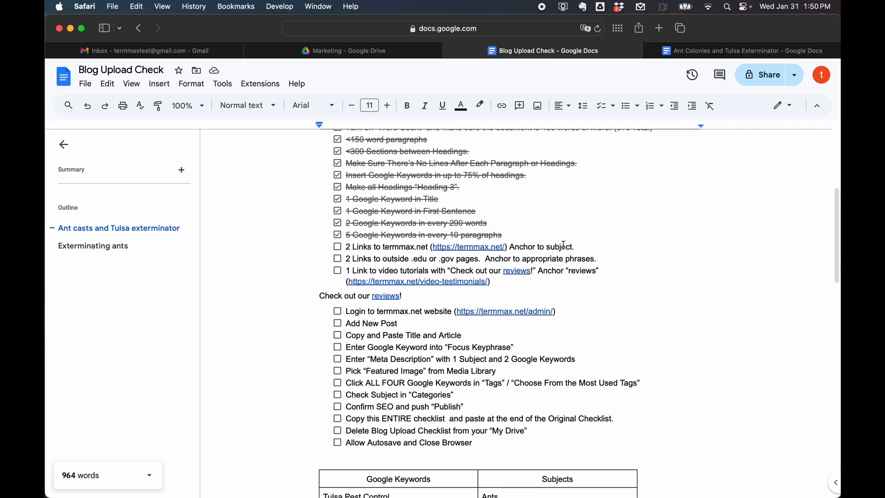
{"action": "left_click", "coordinate": [469, 247]}
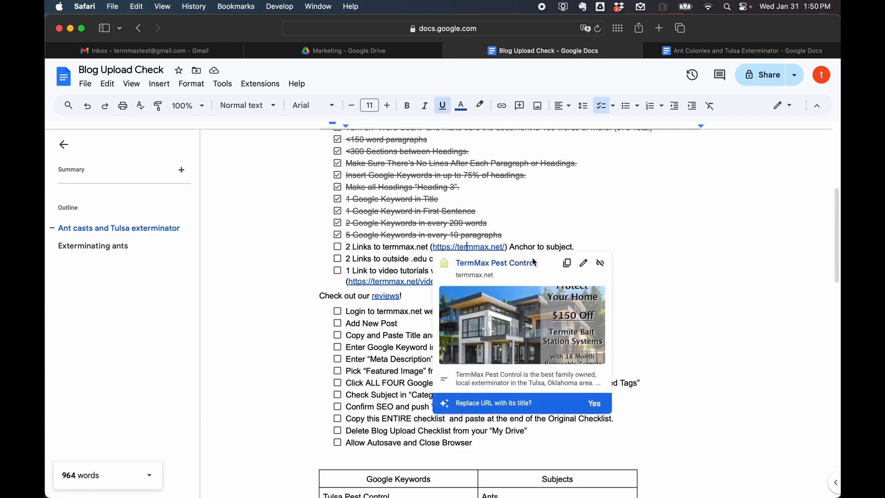
{"action": "left_click", "coordinate": [568, 263]}
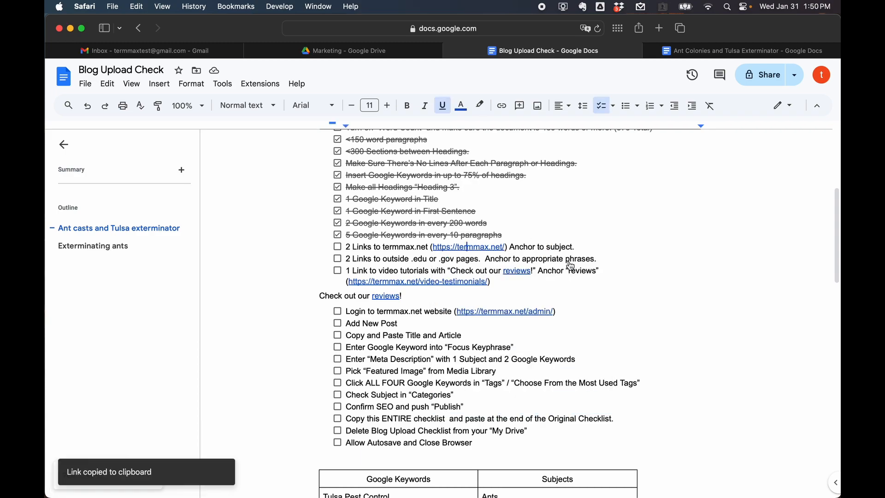
{"action": "scroll", "coordinate": [624, 234], "scroll_direction": "down", "scroll_amount": 10}
{"action": "scroll", "coordinate": [623, 233], "scroll_direction": "down", "scroll_amount": 1}
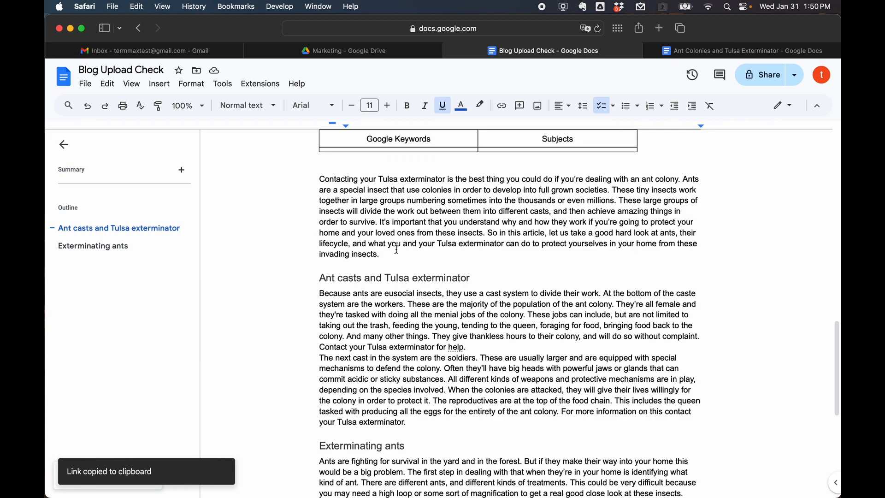
{"action": "double_click", "coordinate": [673, 233]}
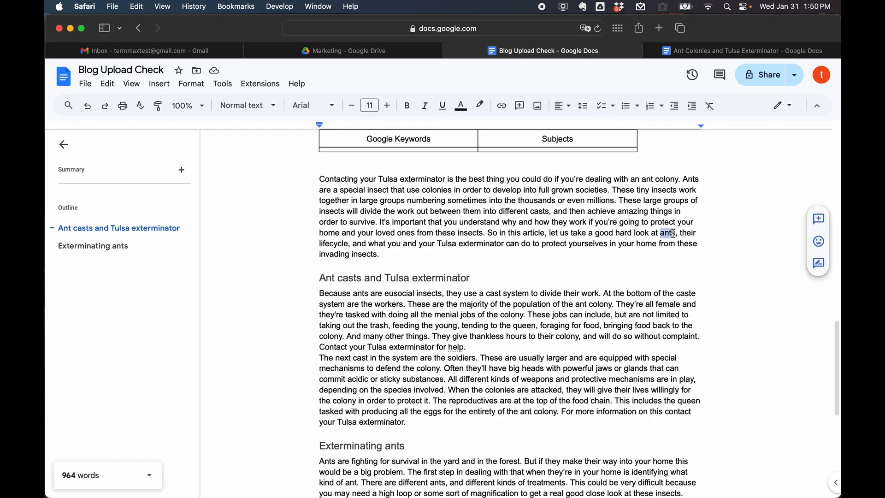
{"action": "right_click", "coordinate": [668, 233]}
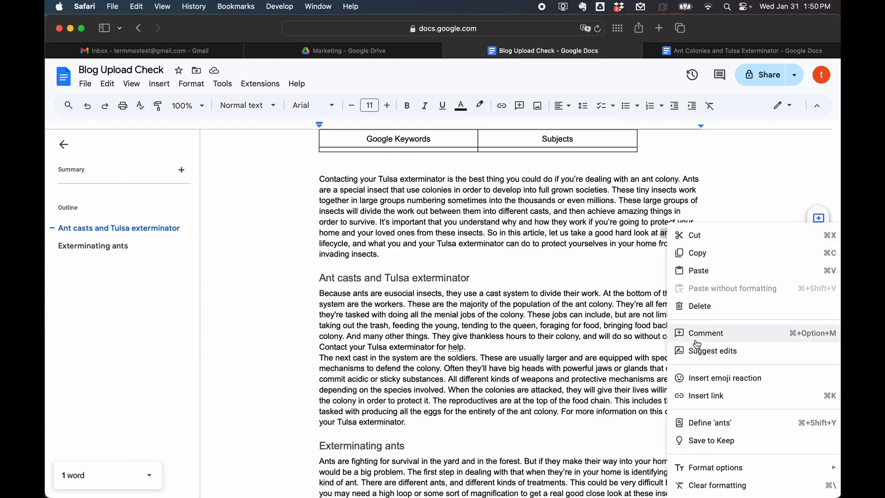
{"action": "left_click", "coordinate": [702, 395]}
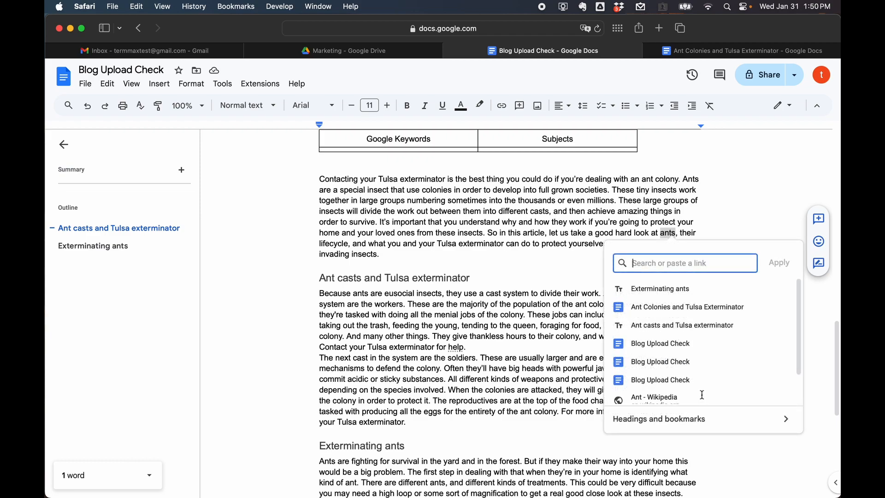
{"action": "key", "text": "super+v"}
{"action": "left_click", "coordinate": [779, 263]}
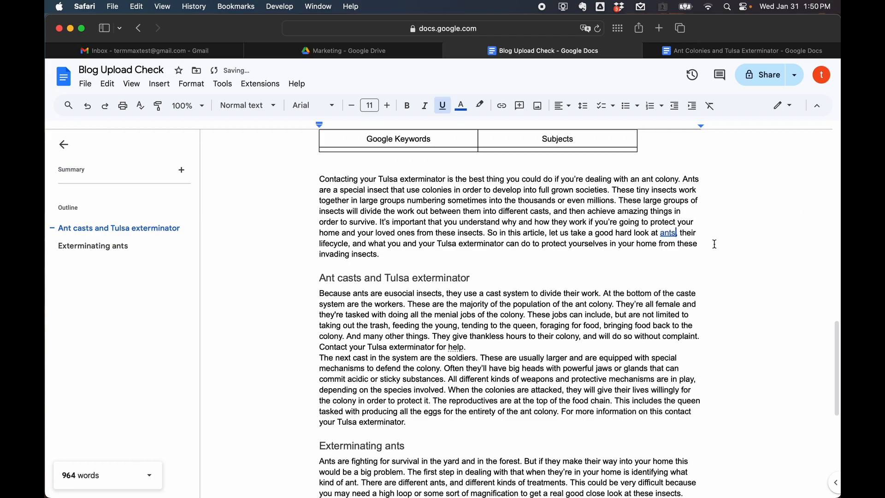
{"action": "scroll", "coordinate": [613, 262], "scroll_direction": "down", "scroll_amount": 3}
{"action": "scroll", "coordinate": [612, 261], "scroll_direction": "down", "scroll_amount": 5}
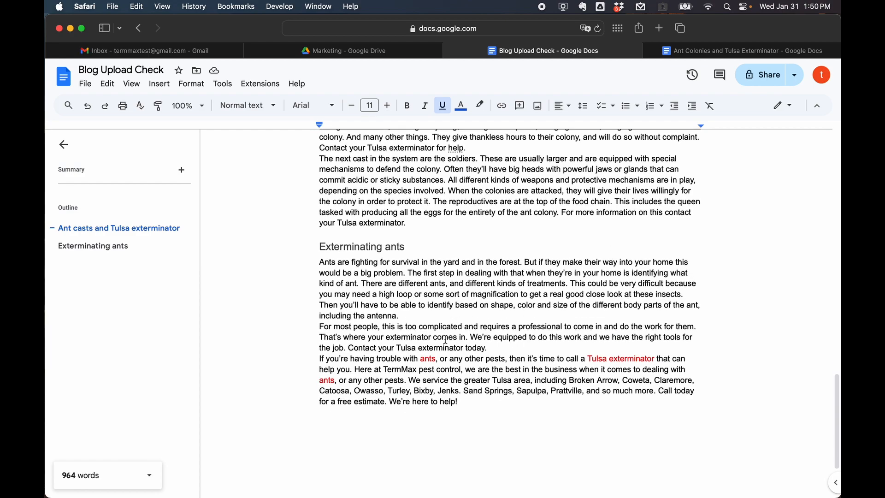
{"action": "double_click", "coordinate": [691, 307]}
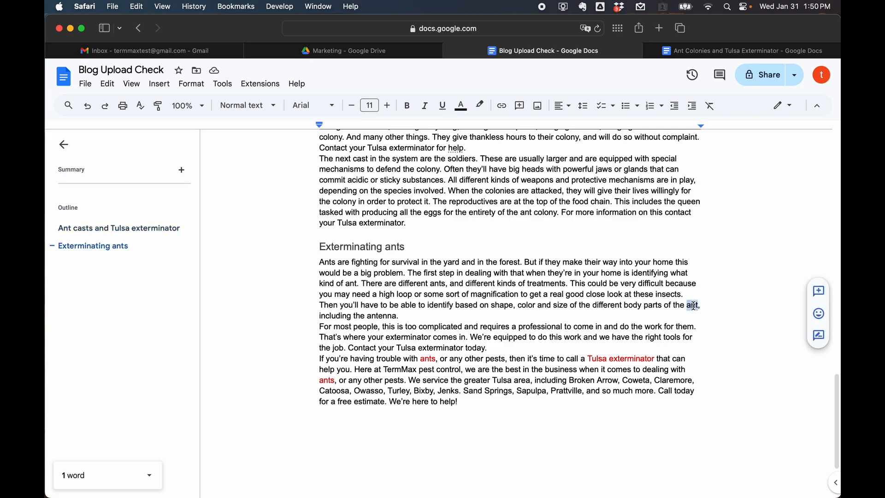
{"action": "right_click", "coordinate": [691, 307]}
{"action": "left_click", "coordinate": [728, 396]}
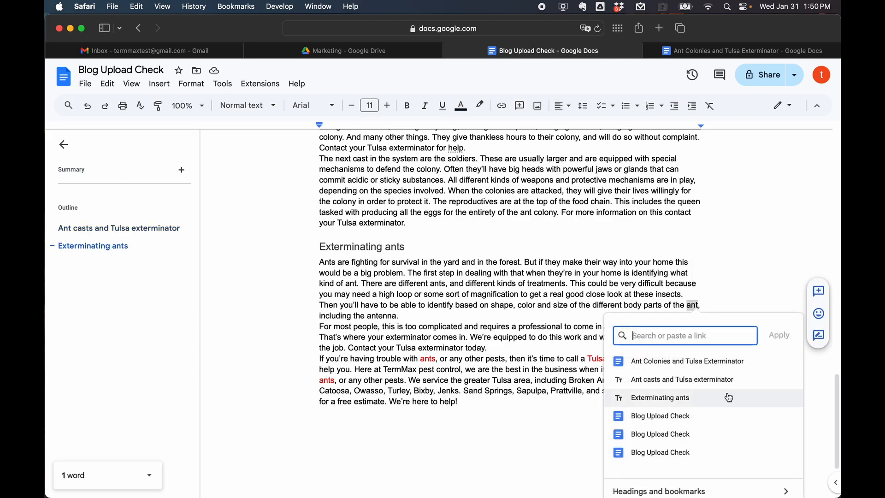
{"action": "key", "text": "super+v"}
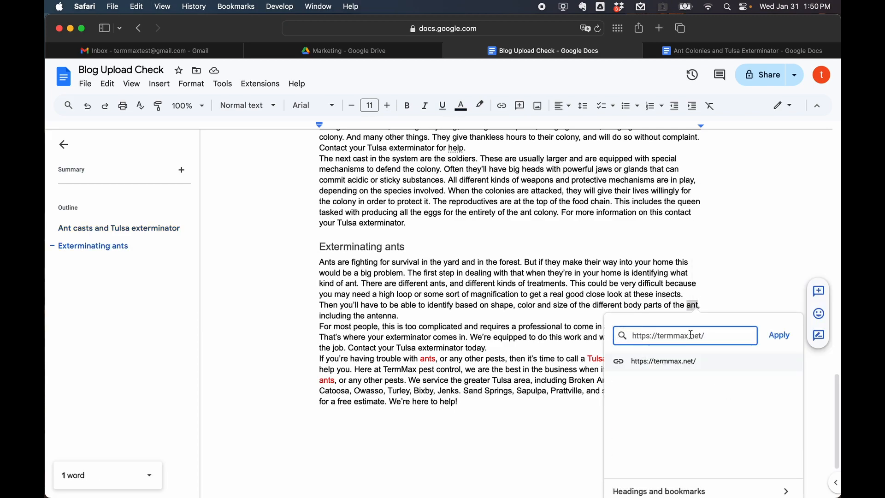
{"action": "left_click", "coordinate": [779, 335]}
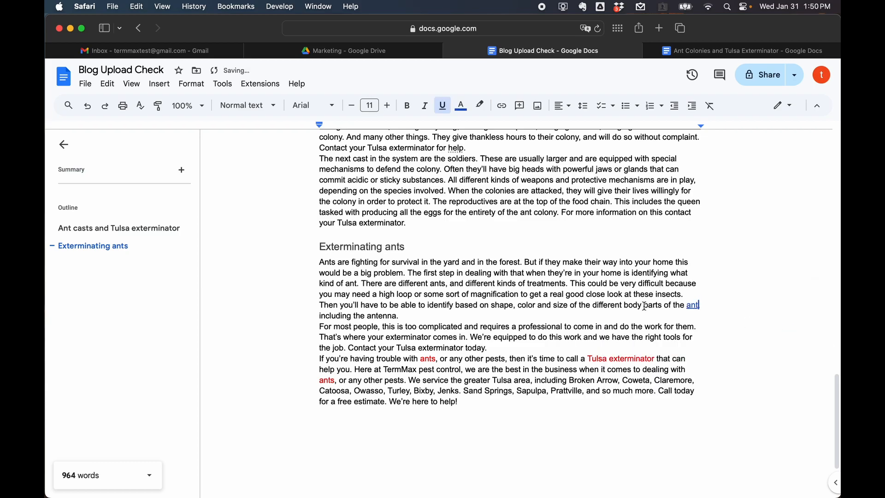
- Check off "2 Links to termmax.net" in the checklist
{"action": "scroll", "coordinate": [535, 263], "scroll_direction": "up", "scroll_amount": 15}
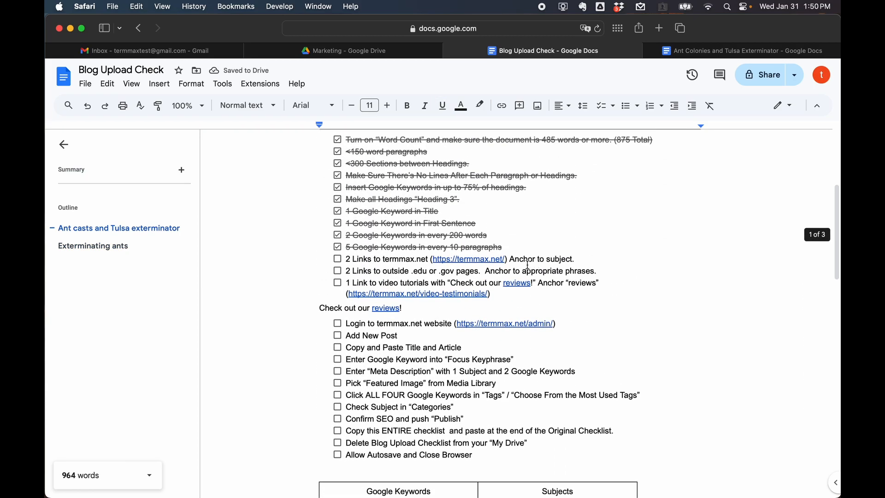
{"action": "left_click", "coordinate": [338, 260]}
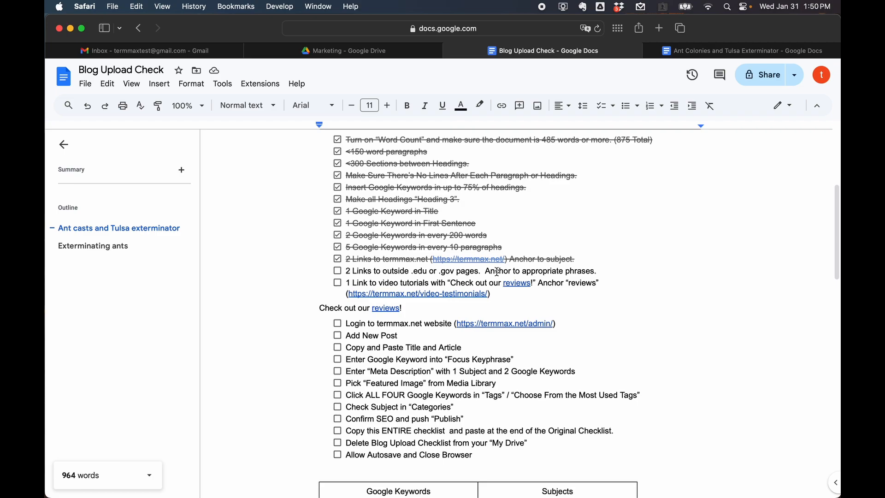
{"action": "scroll", "coordinate": [497, 272], "scroll_direction": "up", "scroll_amount": 5}
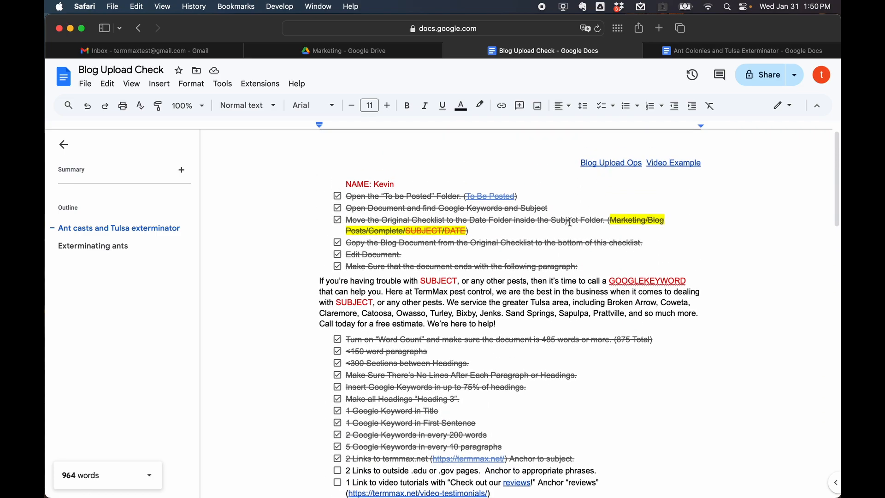
{"action": "scroll", "coordinate": [556, 305], "scroll_direction": "down", "scroll_amount": 5}
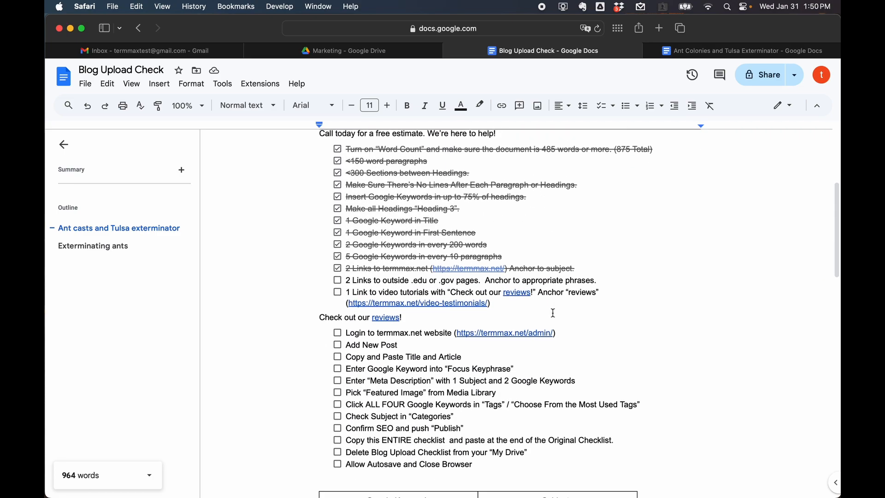
- Open google.com in a new browser tab and search for "ants site:.edu"
{"action": "left_click", "coordinate": [661, 30]}
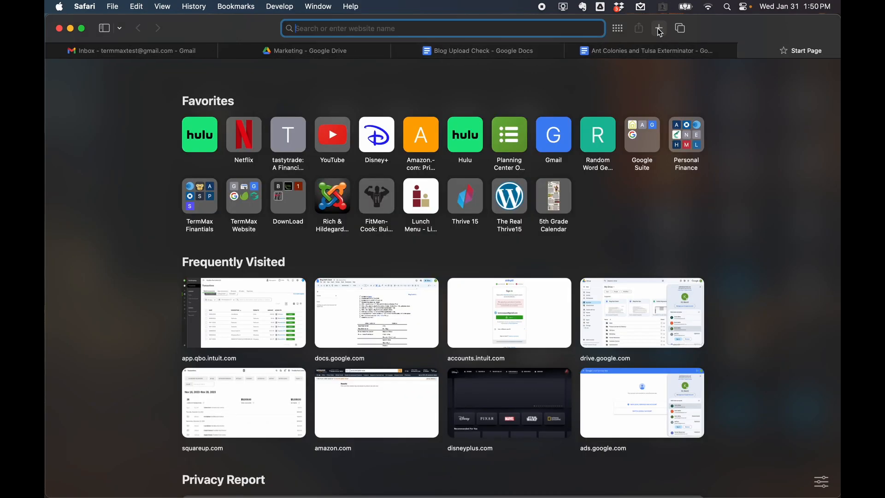
{"action": "type", "text": "google.com"}
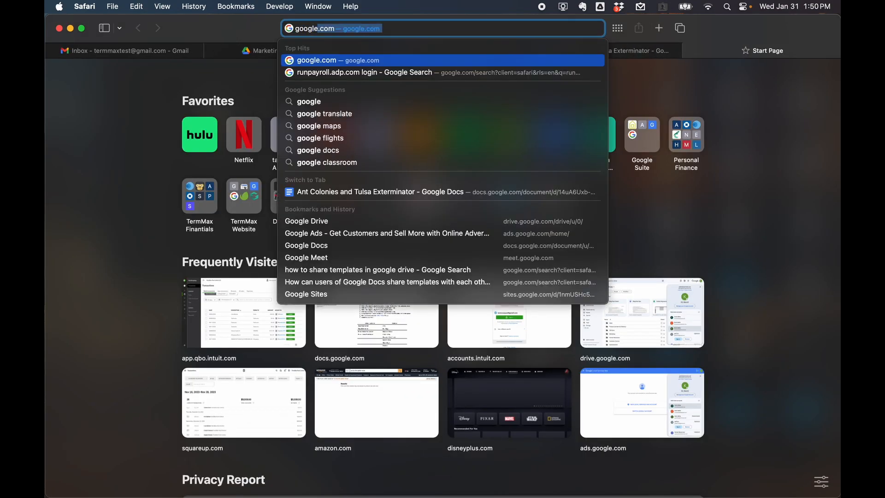
{"action": "key", "text": "Return"}
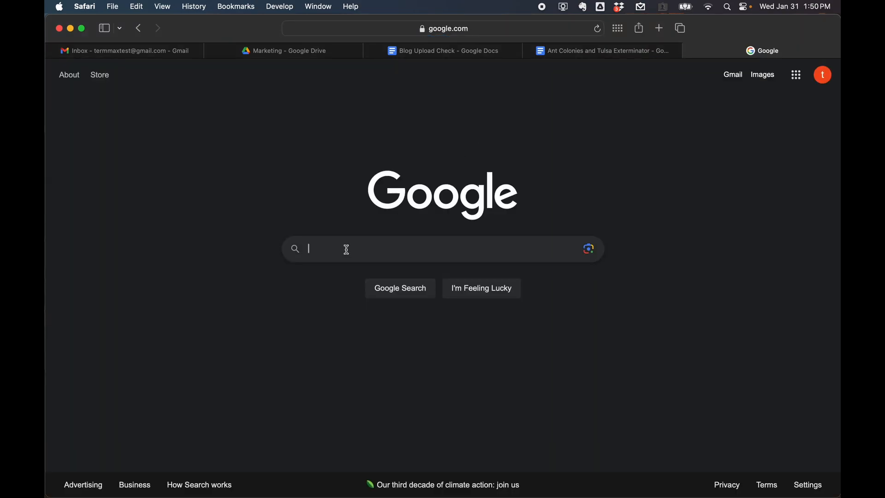
{"action": "type", "text": "ants"}
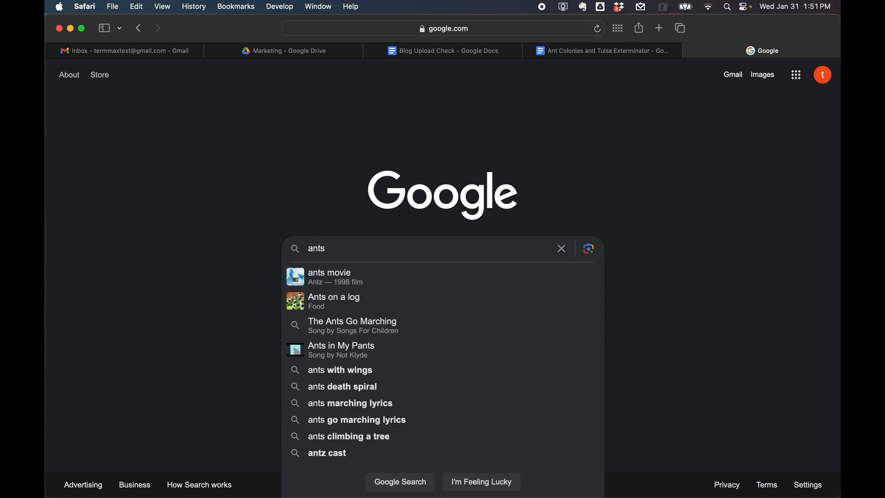
{"action": "type", "text": " site"}
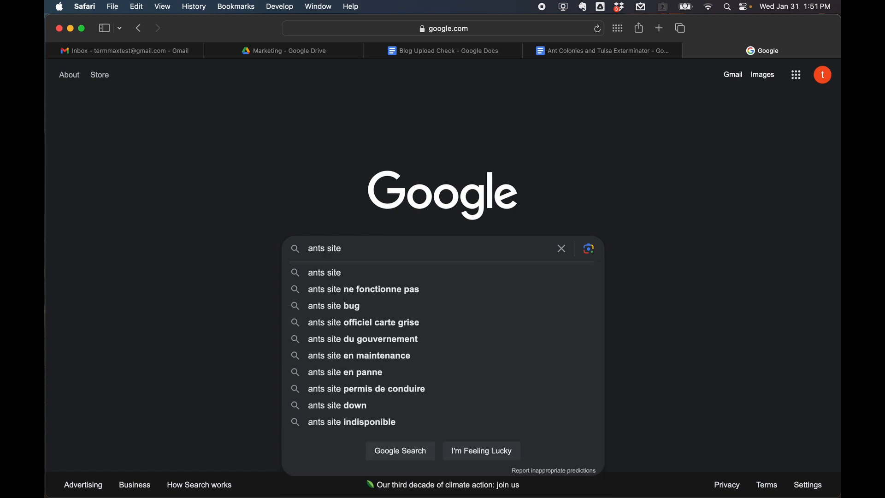
{"action": "type", "text": ":.edu"}
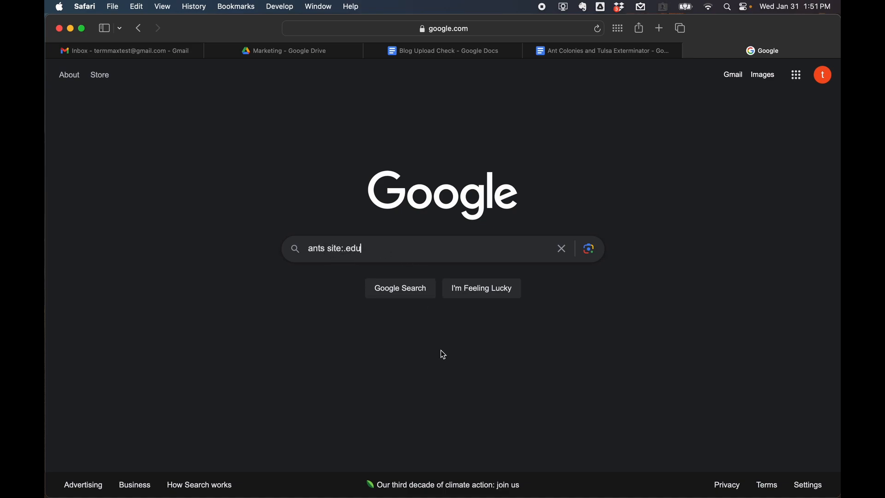
{"action": "key", "text": "Return"}
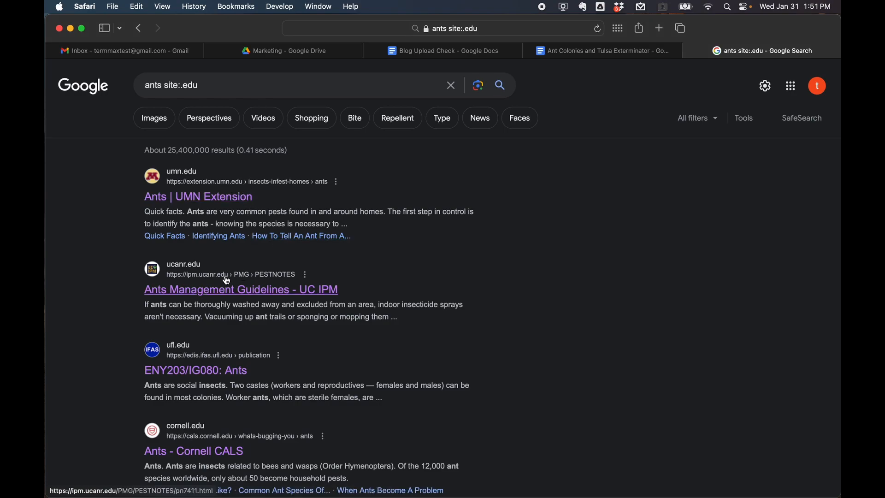
- Open the "Ants | UMN Extension" search result and copy its page address
{"action": "scroll", "coordinate": [249, 369], "scroll_direction": "down", "scroll_amount": 5}
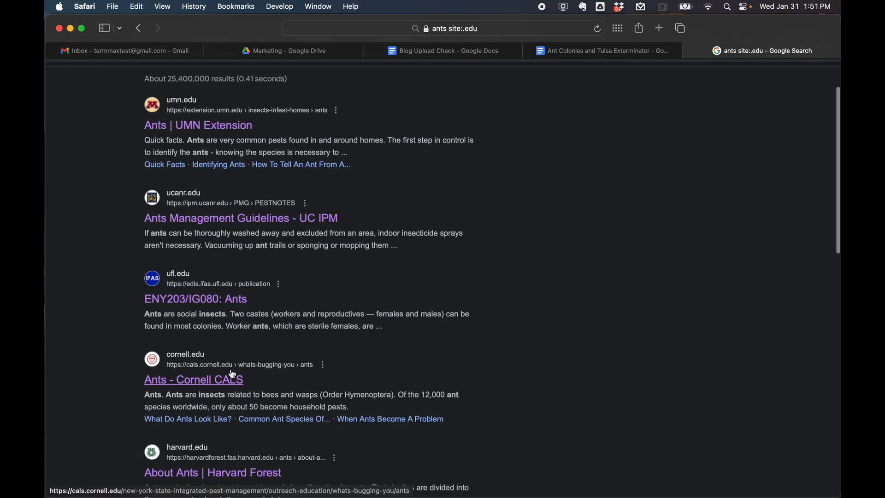
{"action": "scroll", "coordinate": [270, 377], "scroll_direction": "up", "scroll_amount": 5}
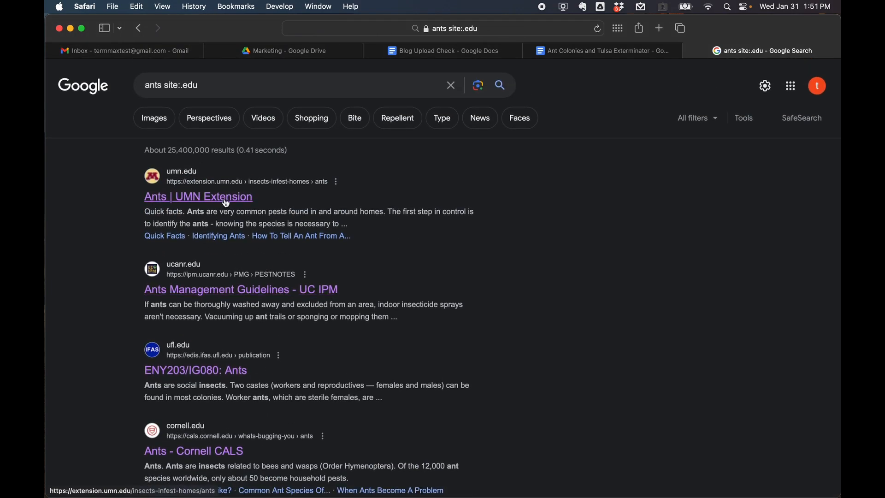
{"action": "left_click", "coordinate": [226, 199]}
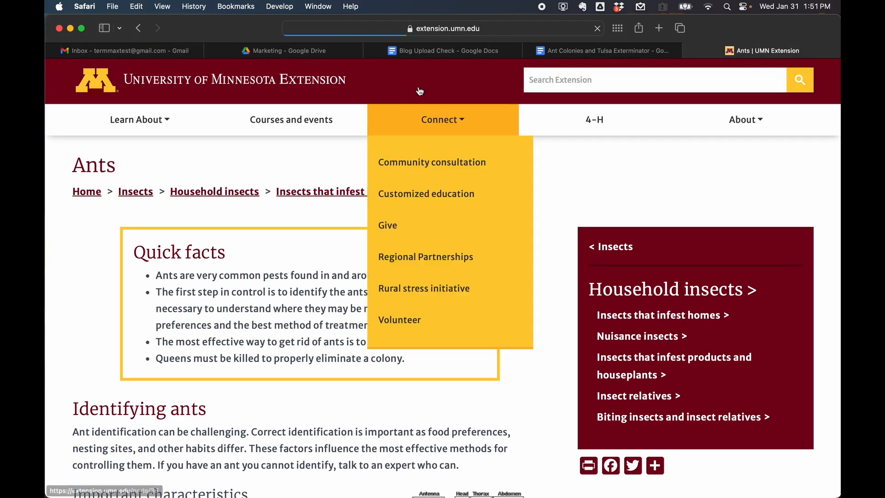
{"action": "left_click", "coordinate": [446, 29]}
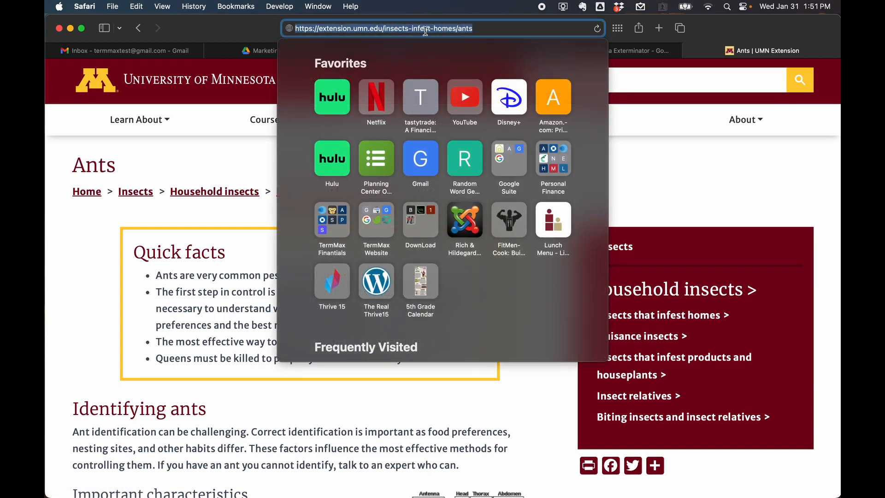
{"action": "right_click", "coordinate": [425, 31]}
{"action": "left_click", "coordinate": [438, 49]}
{"action": "left_click", "coordinate": [639, 59]}
{"action": "left_click", "coordinate": [439, 49]}
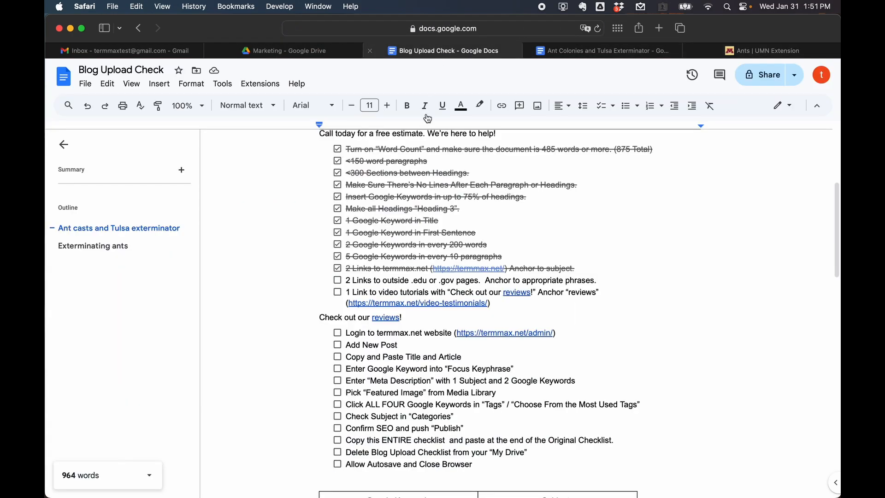
{"action": "scroll", "coordinate": [422, 238], "scroll_direction": "down", "scroll_amount": 15}
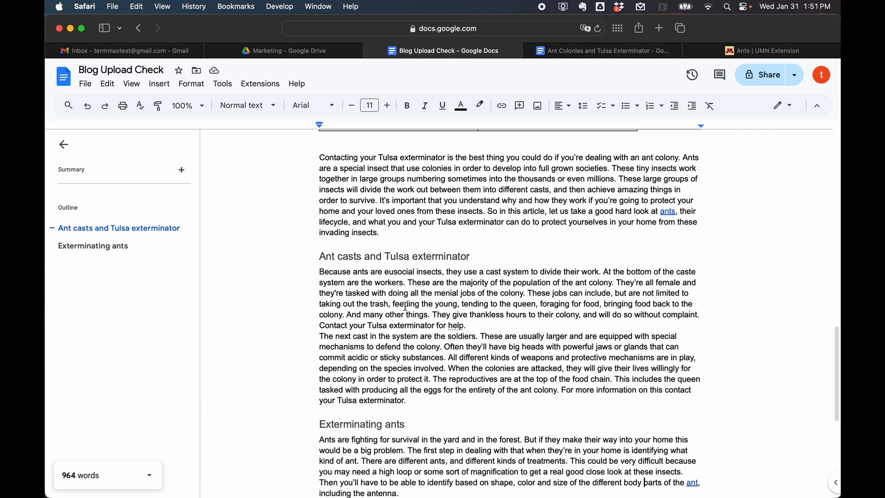
{"action": "double_click", "coordinate": [402, 273]}
{"action": "left_click_drag", "start_coordinate": [402, 273], "coordinate": [429, 277]}
{"action": "right_click", "coordinate": [429, 276]}
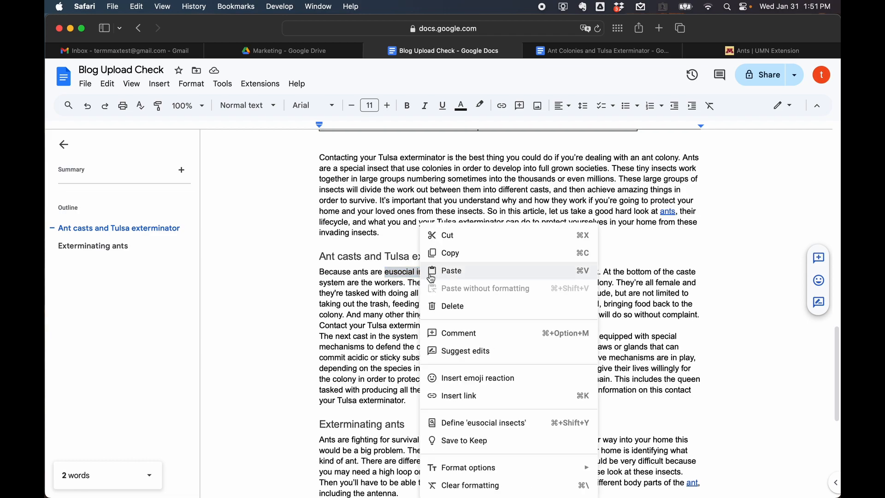
{"action": "left_click", "coordinate": [492, 396]}
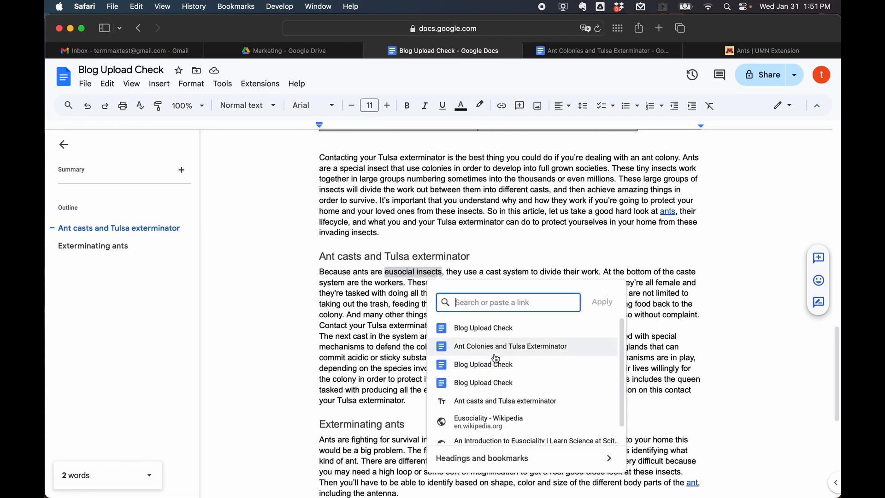
{"action": "key", "text": "super+v"}
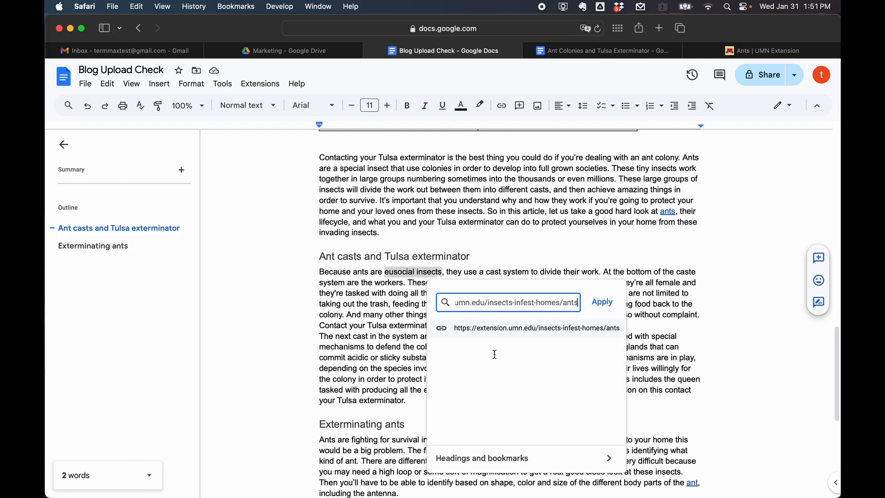
{"action": "left_click", "coordinate": [602, 302]}
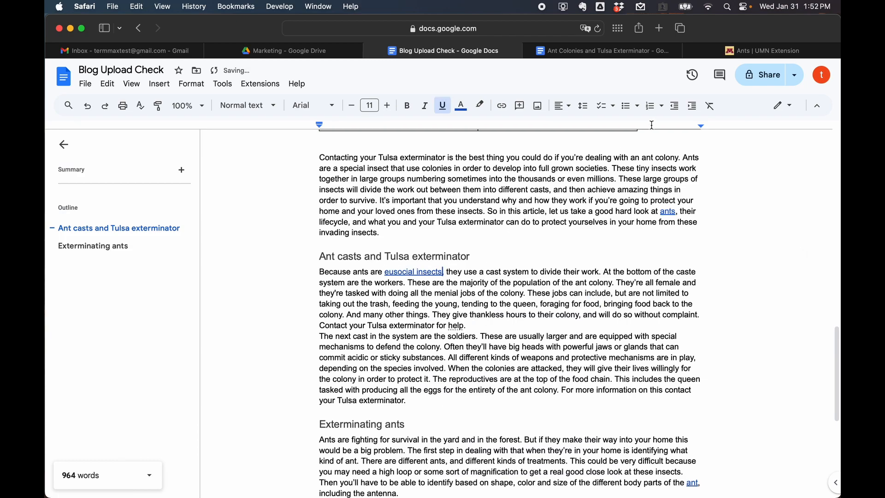
- Return to the Google results, open "Ants Management Guidelines - UC IPM" and copy its page address
{"action": "left_click", "coordinate": [745, 53]}
{"action": "left_click", "coordinate": [139, 27]}
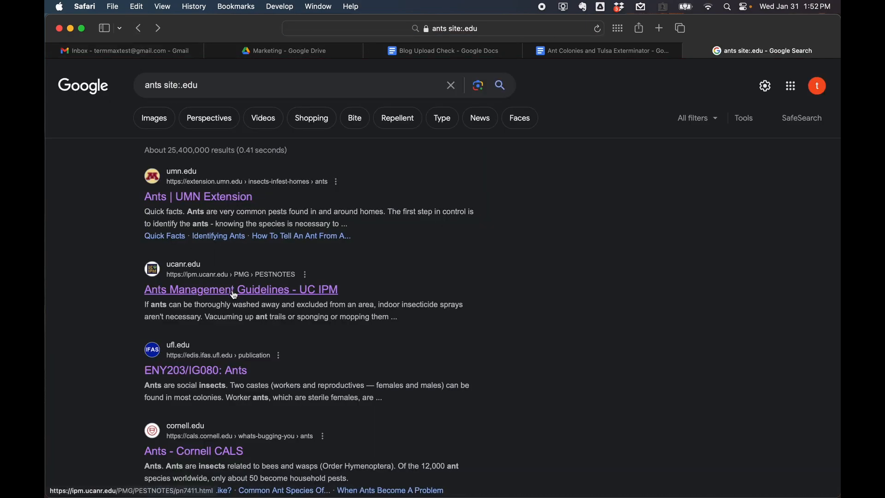
{"action": "left_click", "coordinate": [233, 292]}
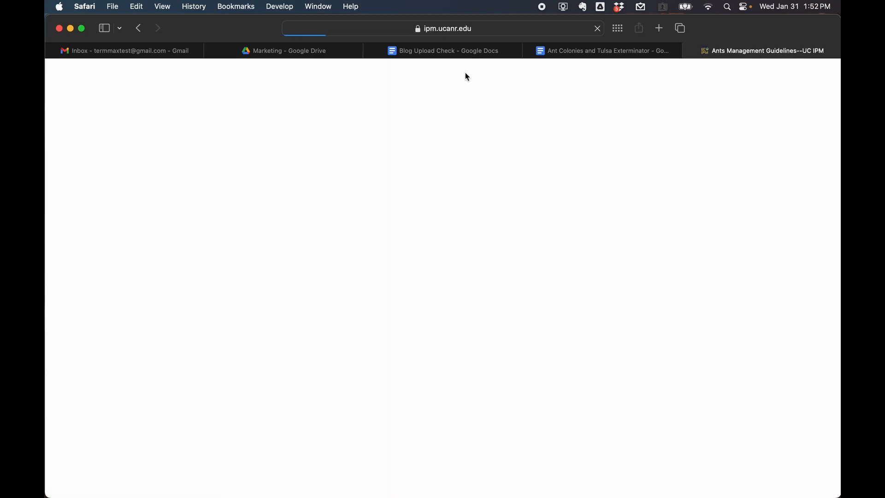
{"action": "left_click", "coordinate": [445, 29]}
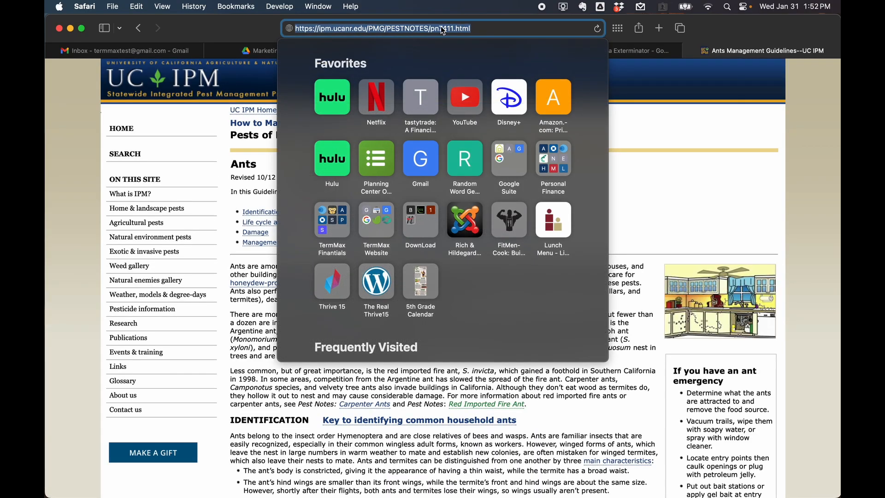
{"action": "right_click", "coordinate": [443, 30]}
{"action": "left_click", "coordinate": [458, 45]}
{"action": "left_click", "coordinate": [721, 29]}
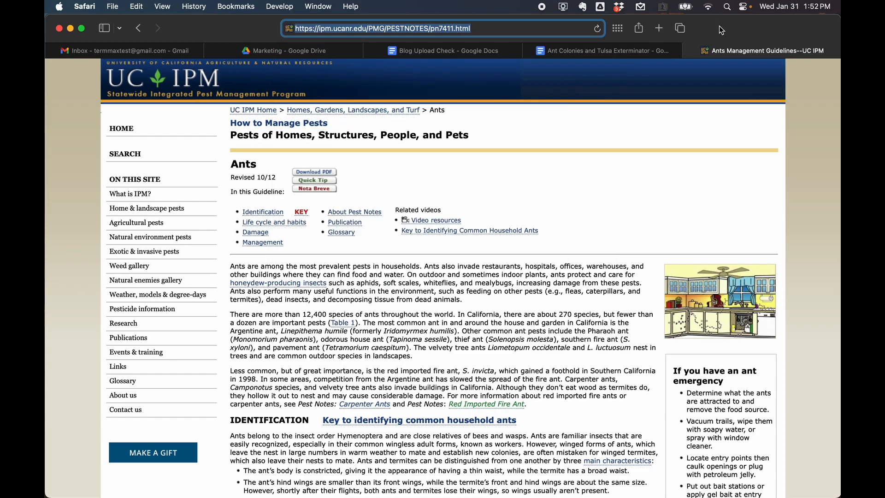
{"action": "left_click", "coordinate": [453, 52]}
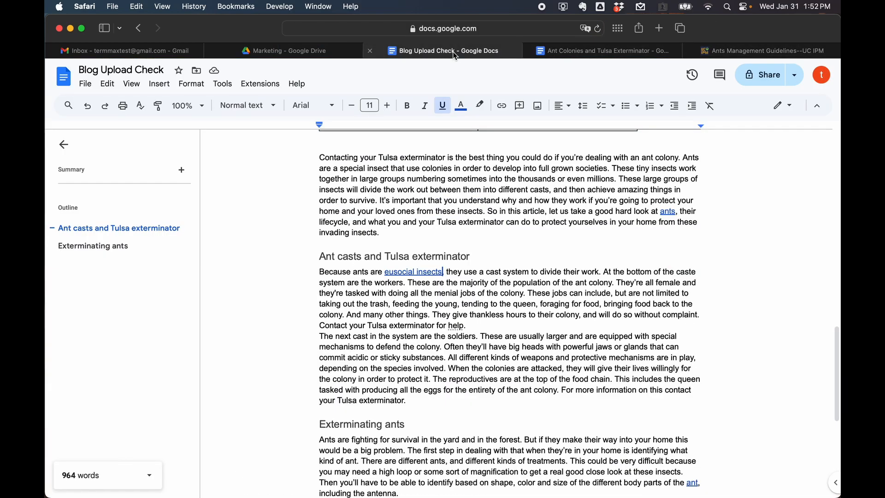
{"action": "scroll", "coordinate": [438, 340], "scroll_direction": "down", "scroll_amount": 2}
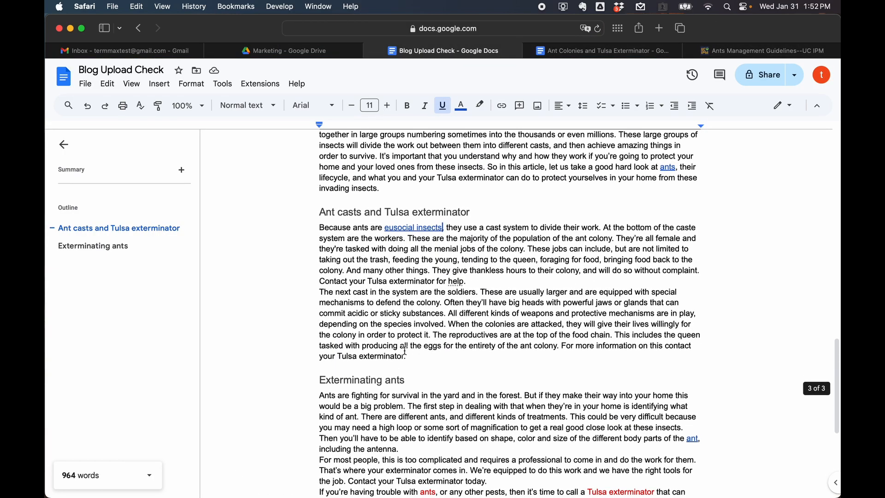
{"action": "left_click_drag", "start_coordinate": [363, 347], "coordinate": [441, 346]}
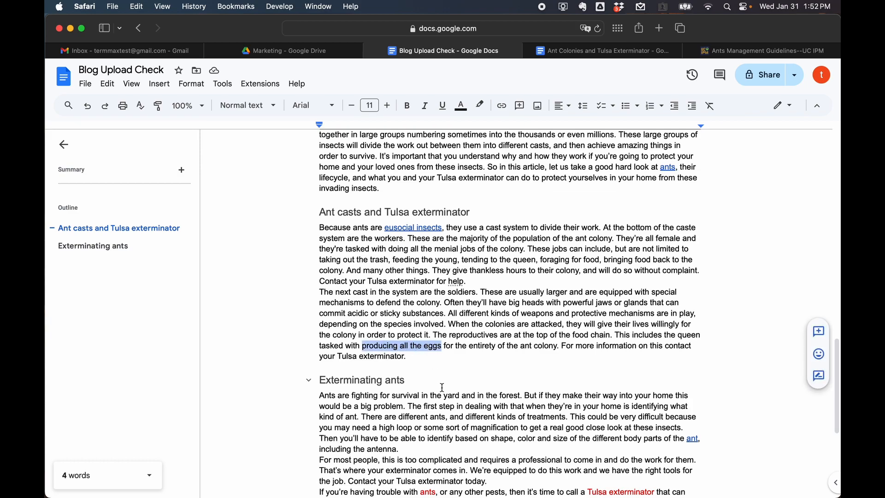
{"action": "right_click", "coordinate": [394, 346]}
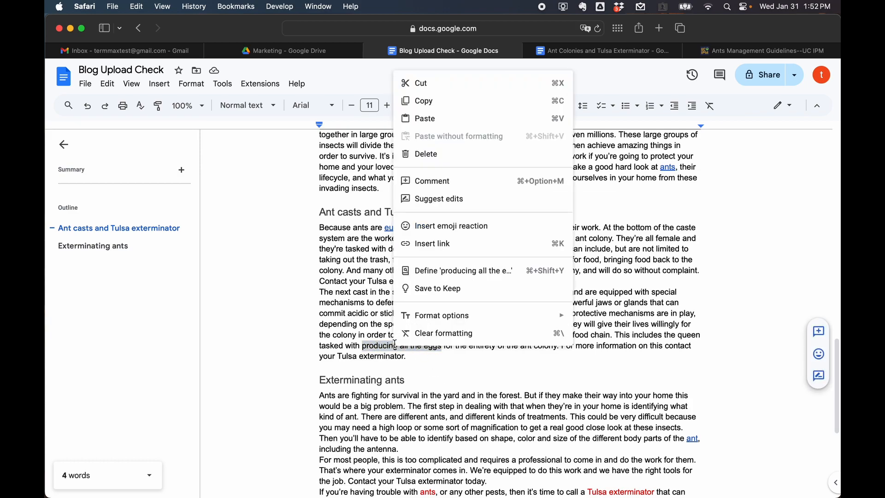
{"action": "left_click", "coordinate": [434, 245]}
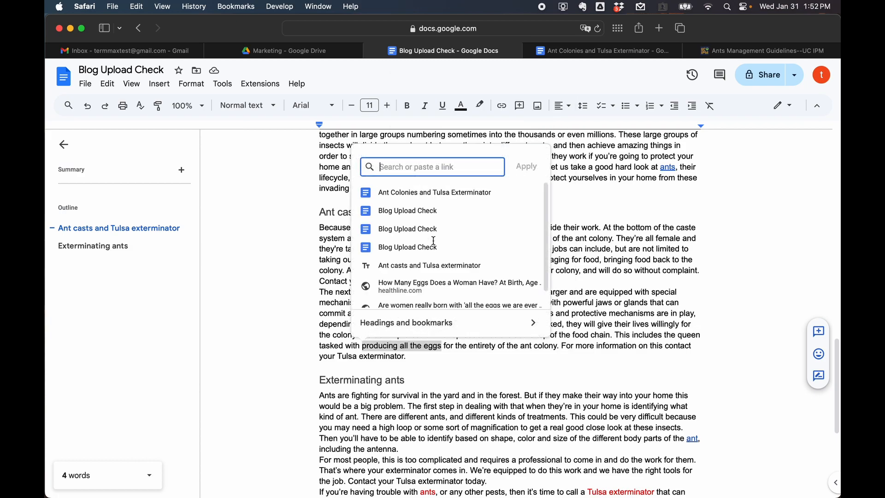
{"action": "key", "text": "super+v"}
{"action": "left_click", "coordinate": [526, 166]}
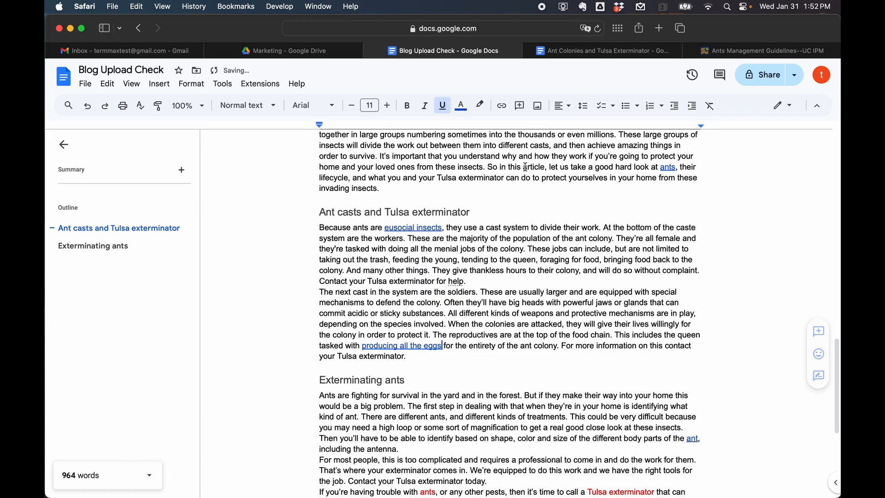
{"action": "scroll", "coordinate": [507, 275], "scroll_direction": "up", "scroll_amount": 15}
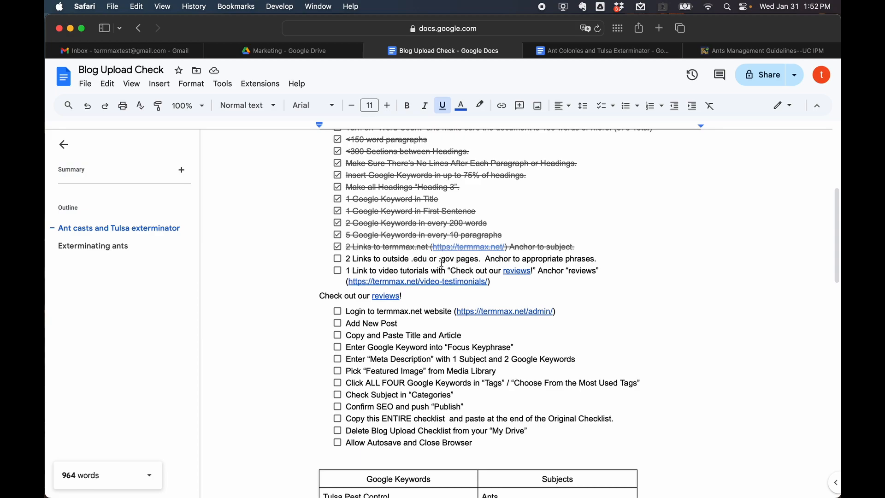
{"action": "left_click", "coordinate": [338, 259]}
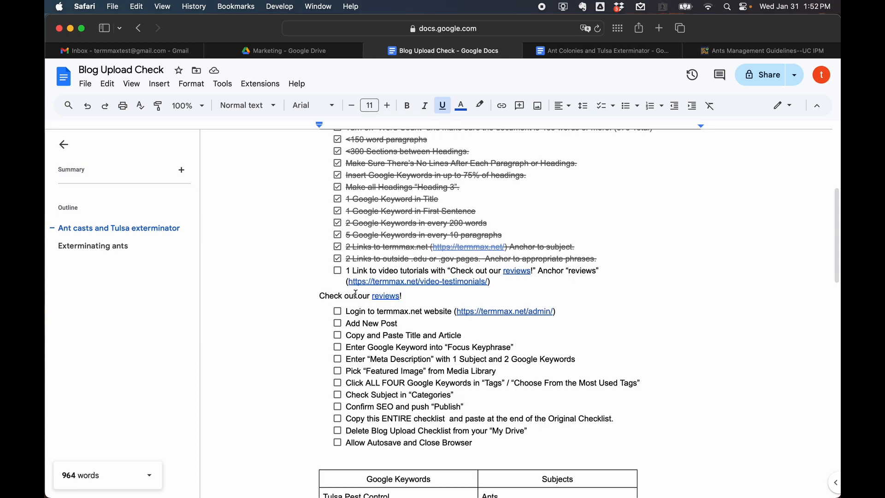
- Copy the checklist's "Check out our reviews!" line to the end of the first "Exterminating ants" paragraph, without an extra blank line after it
{"action": "triple_click", "coordinate": [333, 296]}
{"action": "right_click", "coordinate": [333, 296]}
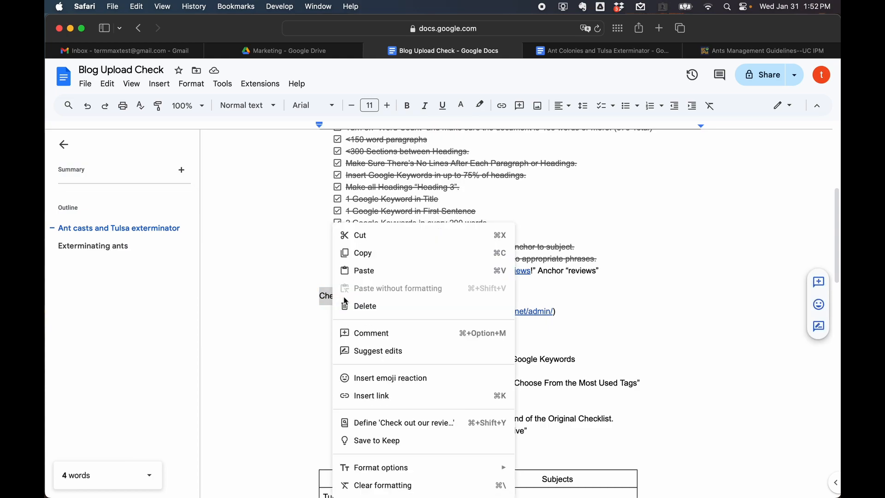
{"action": "key", "text": "Escape"}
{"action": "scroll", "coordinate": [405, 319], "scroll_direction": "down", "scroll_amount": 10}
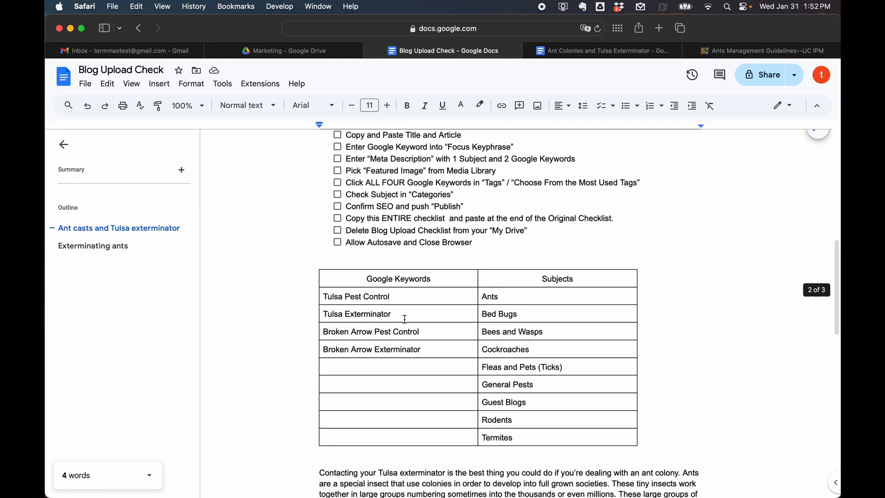
{"action": "scroll", "coordinate": [405, 319], "scroll_direction": "down", "scroll_amount": 5}
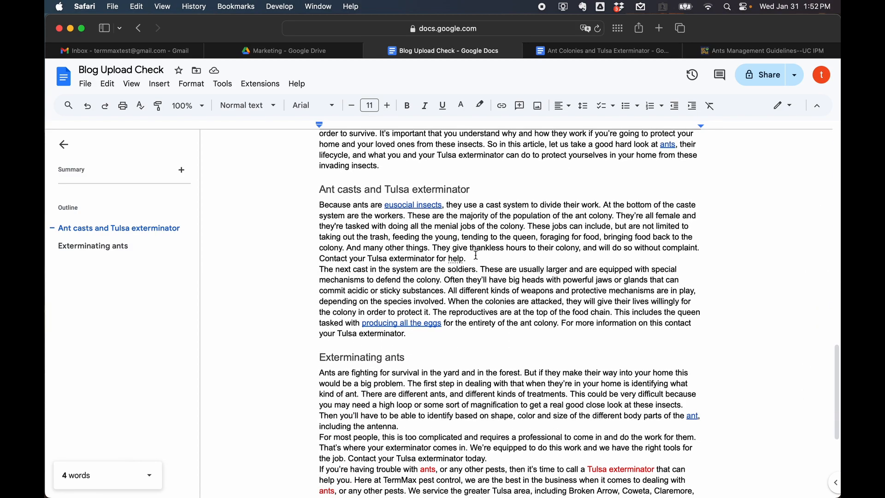
{"action": "scroll", "coordinate": [480, 325], "scroll_direction": "down", "scroll_amount": 5}
{"action": "left_click", "coordinate": [418, 305]}
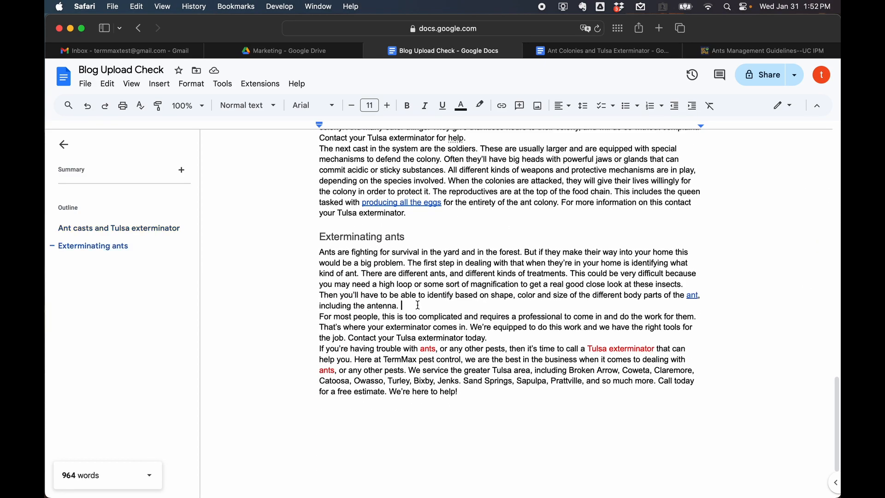
{"action": "key", "text": "super+v"}
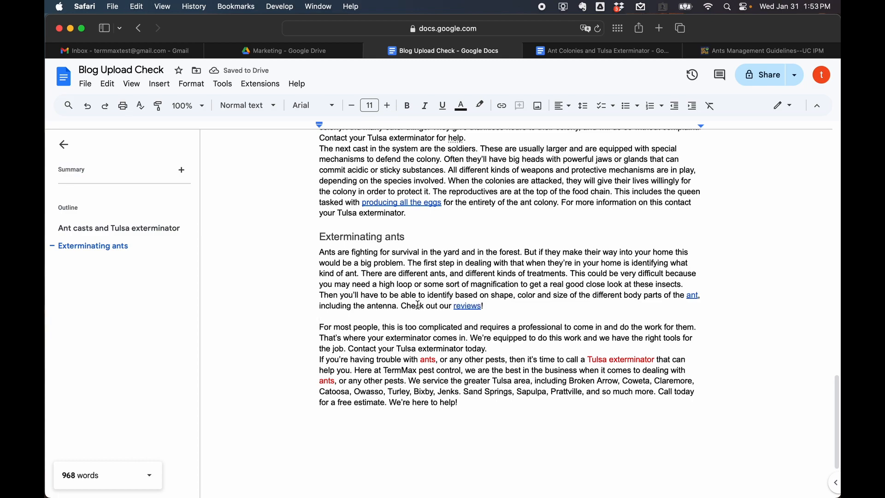
{"action": "key", "text": "BackSpace"}
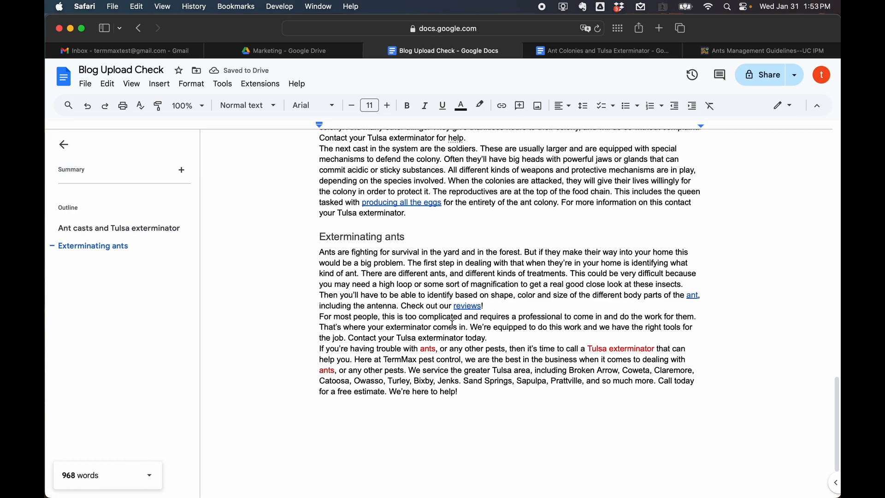
- Check off "1 Link to video tutorials with 'Check out our reviews!'" in the checklist
{"action": "scroll", "coordinate": [445, 271], "scroll_direction": "up", "scroll_amount": 20}
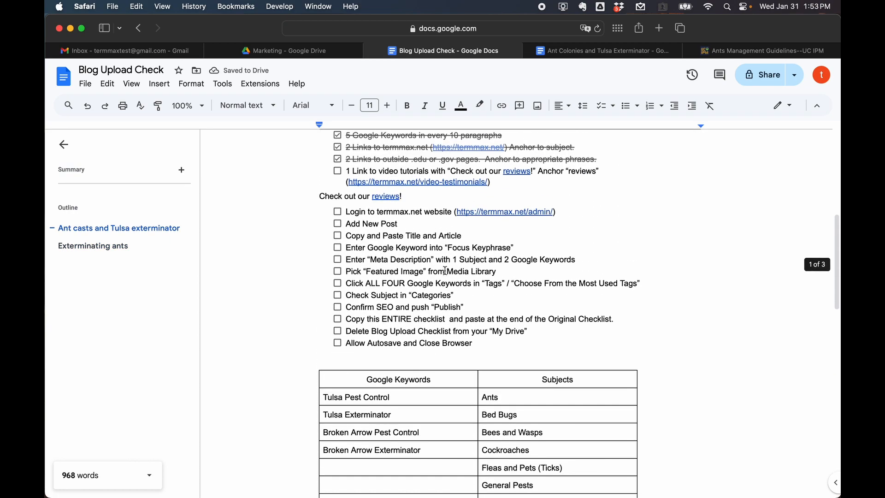
{"action": "left_click", "coordinate": [338, 194]}
{"action": "scroll", "coordinate": [505, 226], "scroll_direction": "up", "scroll_amount": 4}
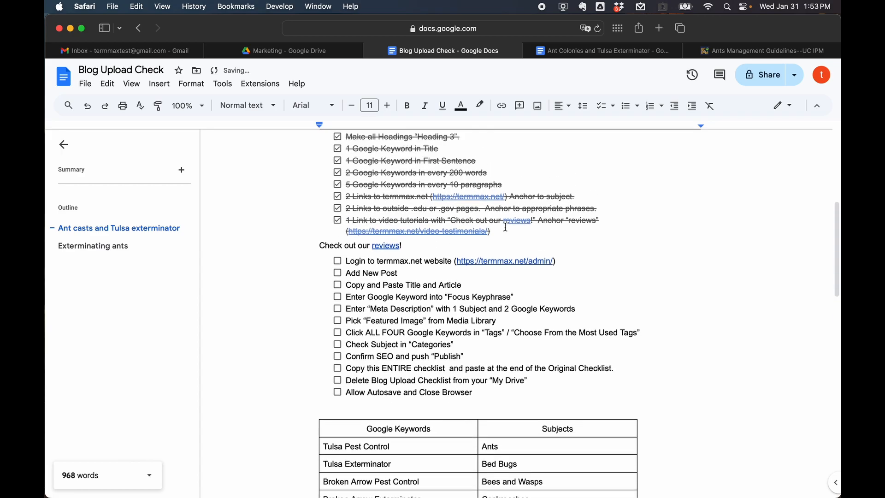
- Review the article's linked phrases and inserted reviews sentence against the checklist items
{"action": "scroll", "coordinate": [506, 227], "scroll_direction": "down", "scroll_amount": 14}
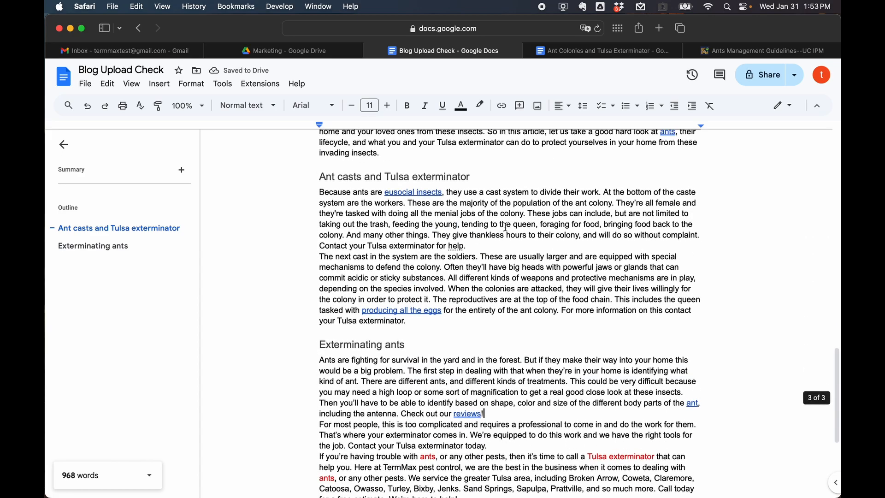
{"action": "scroll", "coordinate": [506, 227], "scroll_direction": "down", "scroll_amount": 5}
{"action": "scroll", "coordinate": [506, 227], "scroll_direction": "up", "scroll_amount": 10}
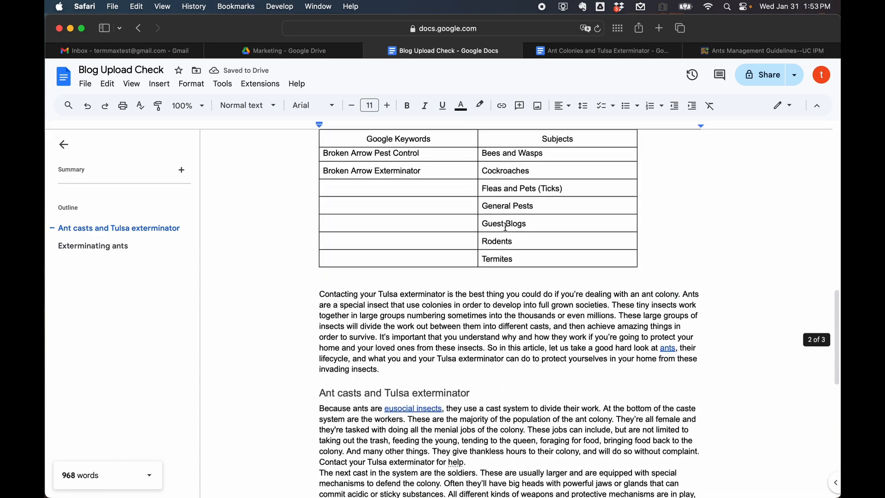
{"action": "scroll", "coordinate": [505, 227], "scroll_direction": "up", "scroll_amount": 10}
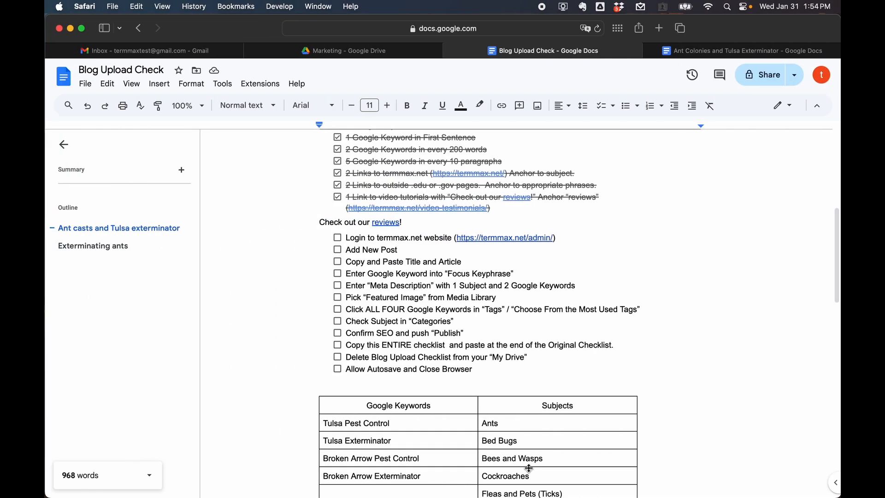
{"action": "scroll", "coordinate": [579, 304], "scroll_direction": "down", "scroll_amount": 6}
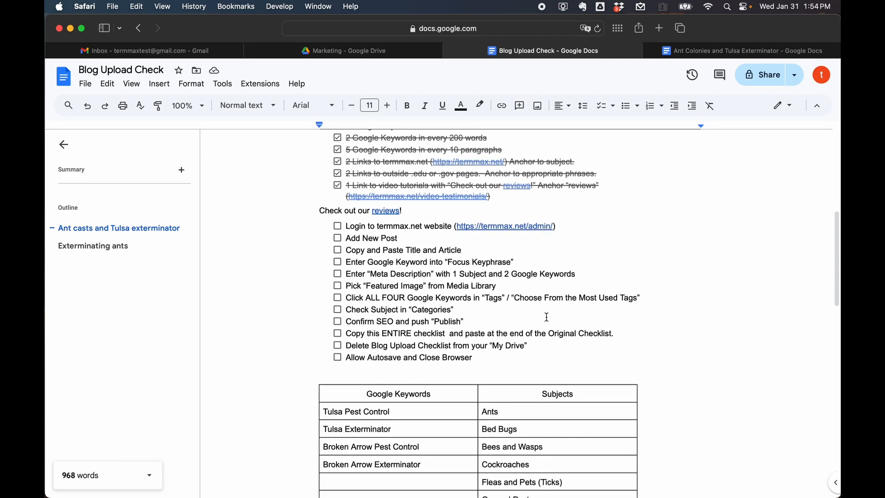
{"action": "right_click", "coordinate": [485, 426]}
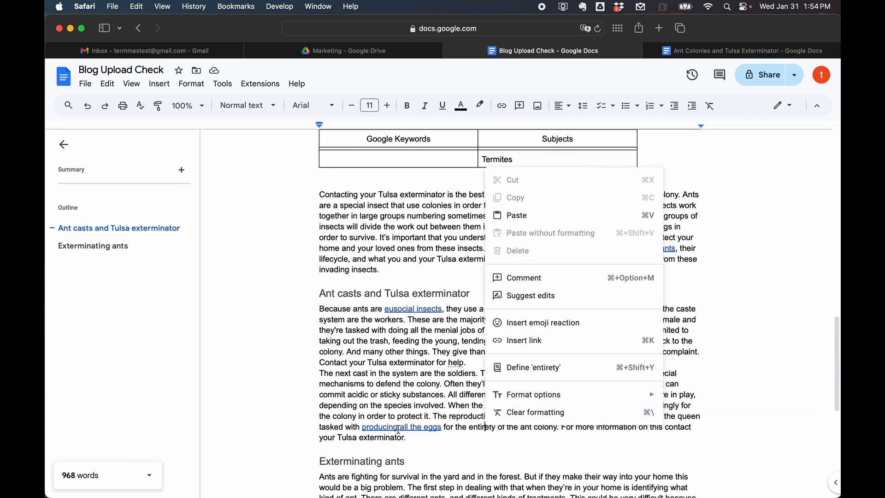
{"action": "left_click", "coordinate": [396, 396]}
{"action": "scroll", "coordinate": [397, 397], "scroll_direction": "down", "scroll_amount": 5}
{"action": "scroll", "coordinate": [460, 319], "scroll_direction": "up", "scroll_amount": 10}
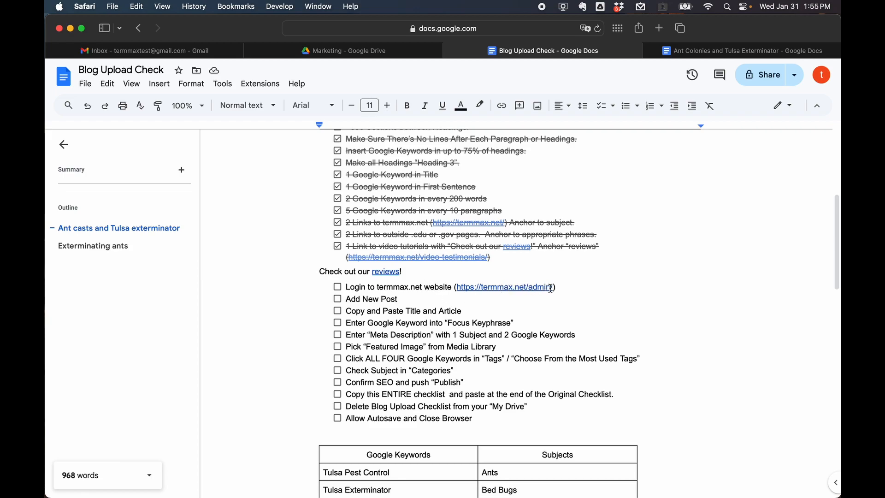
{"action": "left_click", "coordinate": [502, 287]}
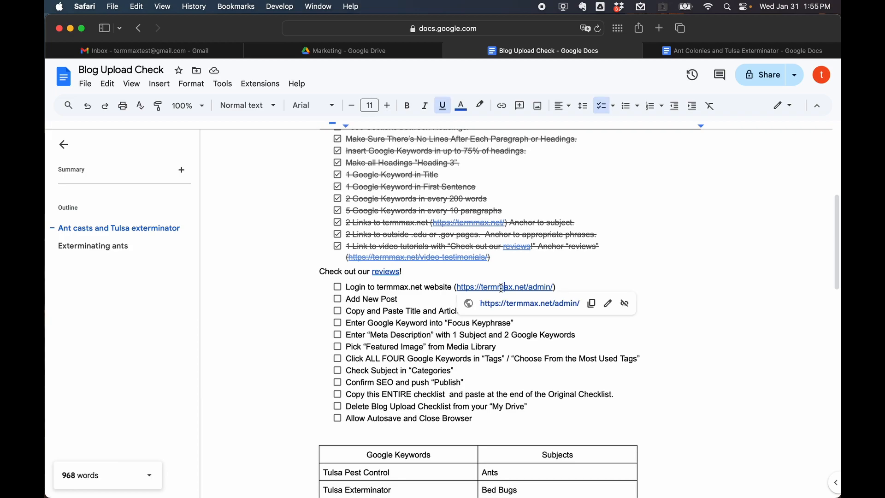
{"action": "left_click", "coordinate": [530, 305]}
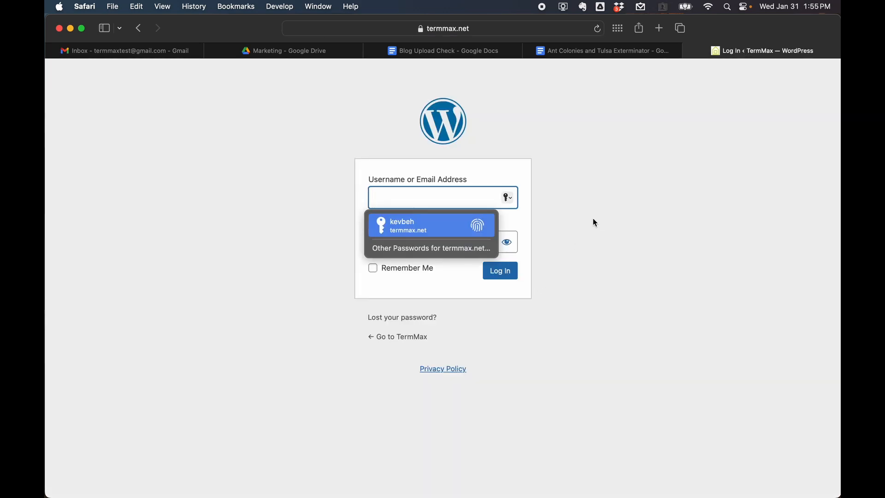
{"action": "type", "text": "ter"}
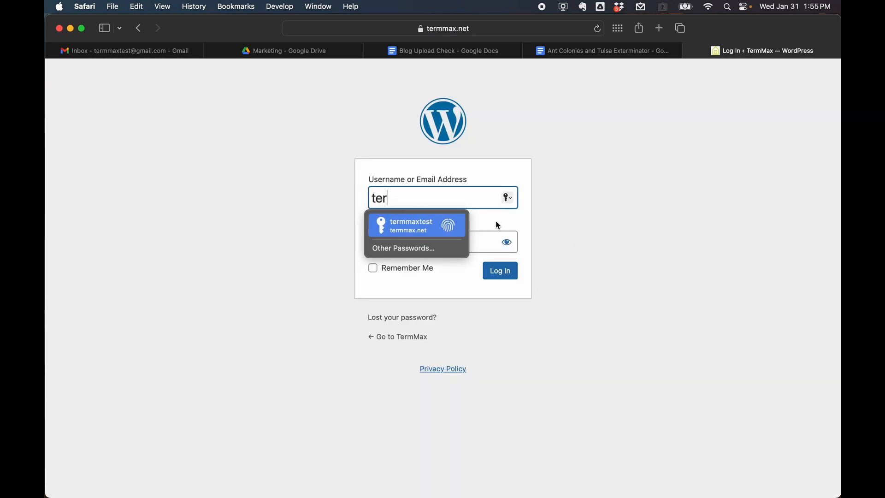
{"action": "key", "text": "Return"}
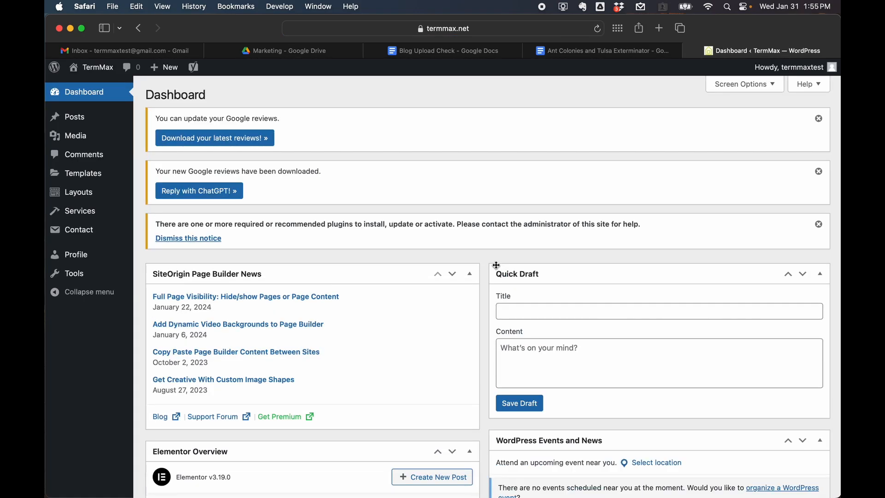
- Check off "Login to termmax.net website" in the checklist and start a new post in the WordPress dashboard
{"action": "left_click", "coordinate": [496, 51]}
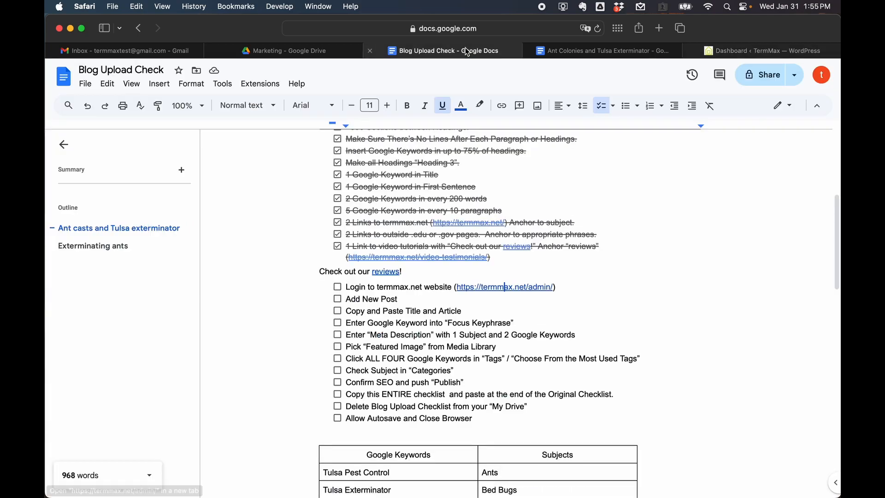
{"action": "left_click", "coordinate": [337, 286]}
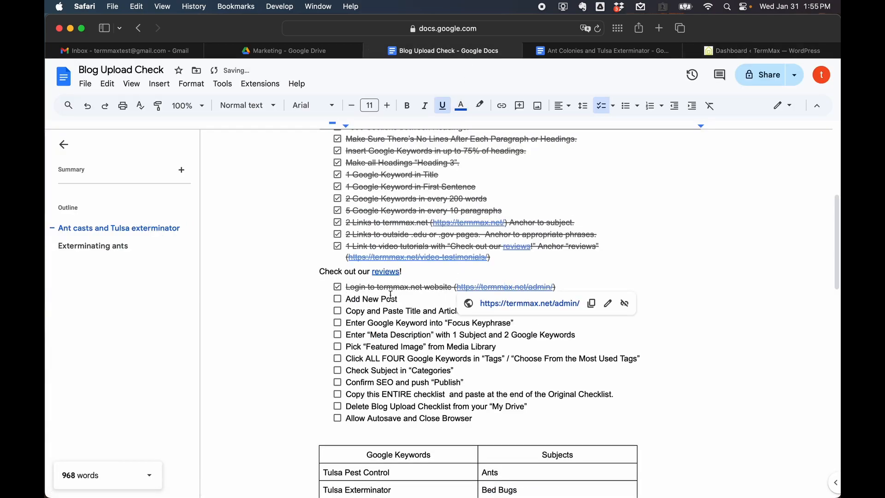
{"action": "left_click", "coordinate": [724, 52]}
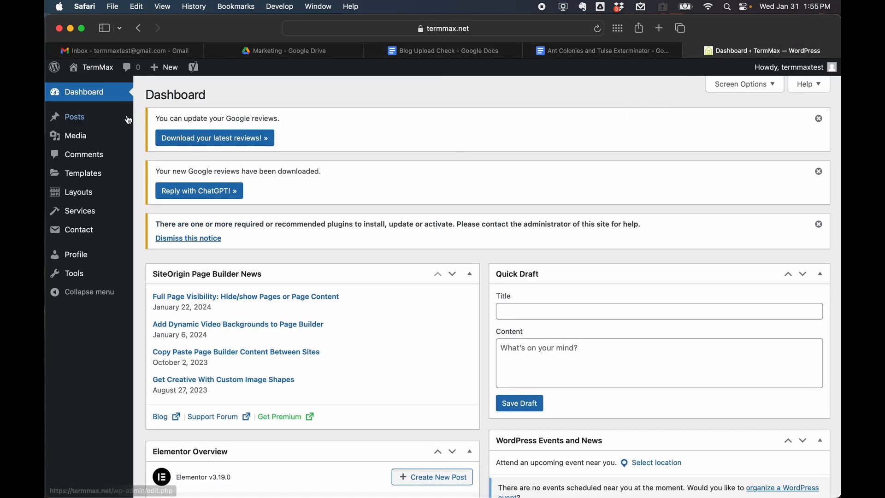
{"action": "mouse_move", "coordinate": [76, 118]}
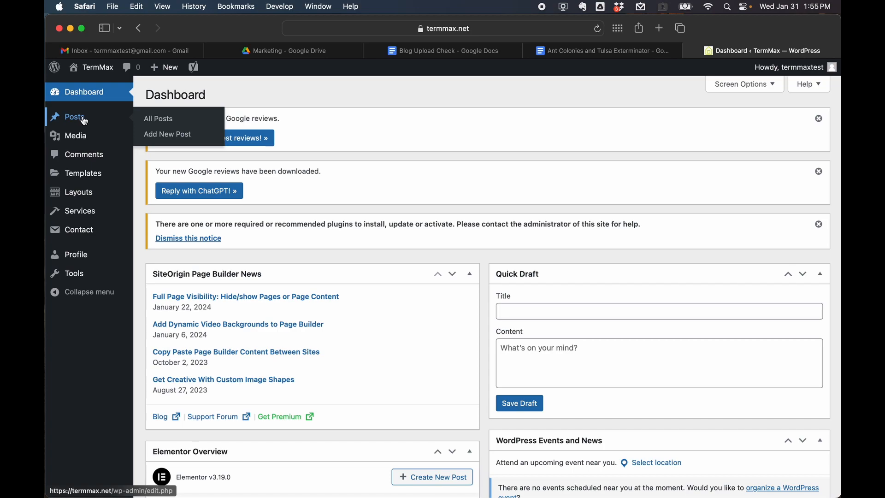
{"action": "left_click", "coordinate": [171, 138]}
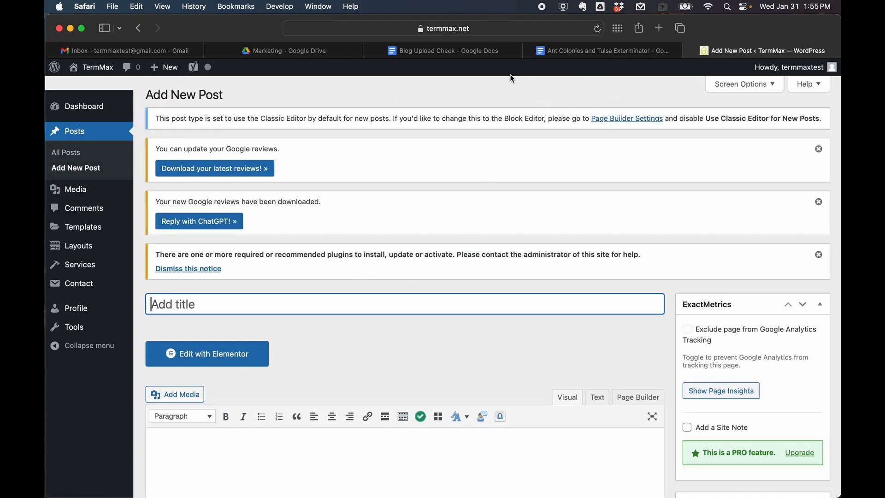
- Check off "Add New Post" in the Blog Upload Check document's checklist
{"action": "left_click", "coordinate": [467, 49]}
{"action": "left_click", "coordinate": [337, 298]}
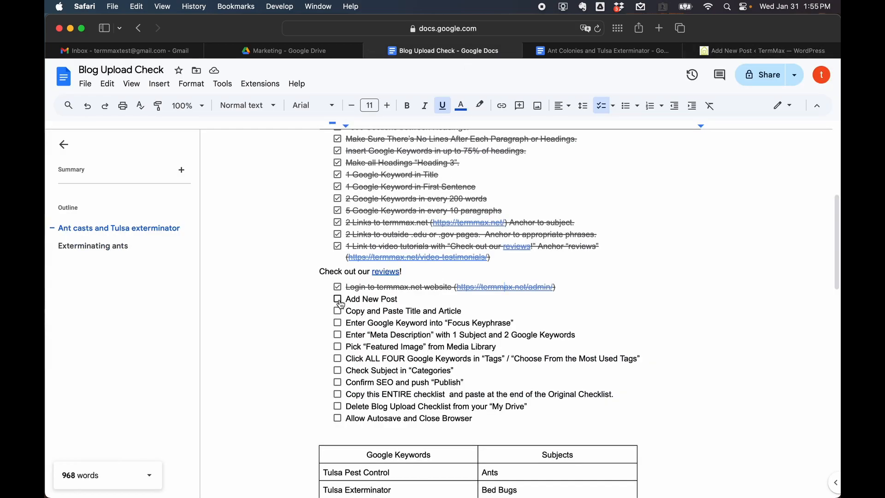
{"action": "left_click", "coordinate": [625, 267]}
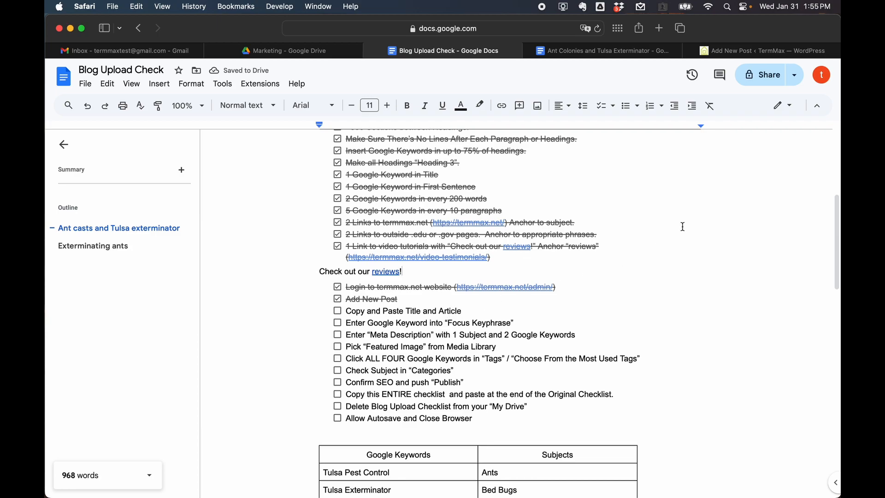
- Copy the title "Ant Colonies and Tulsa Exterminator" from its Google Docs document and paste it as the new WordPress post's title
{"action": "mouse_move", "coordinate": [625, 56]}
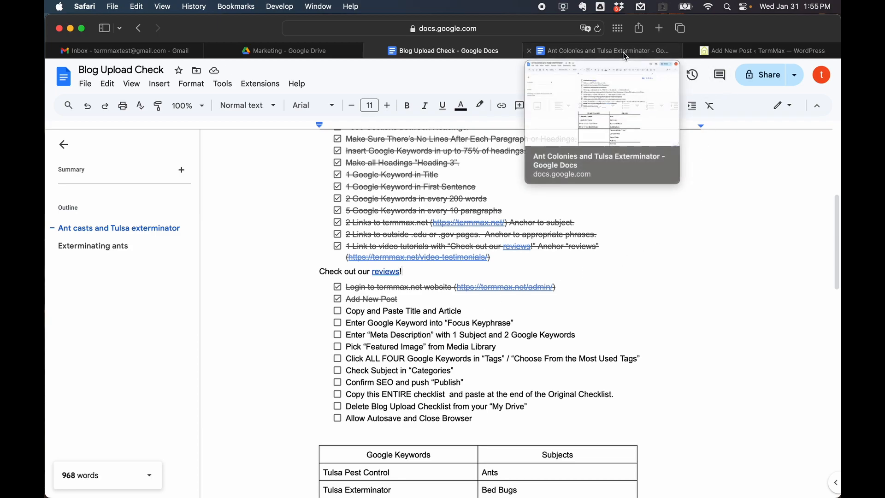
{"action": "left_click", "coordinate": [624, 56]}
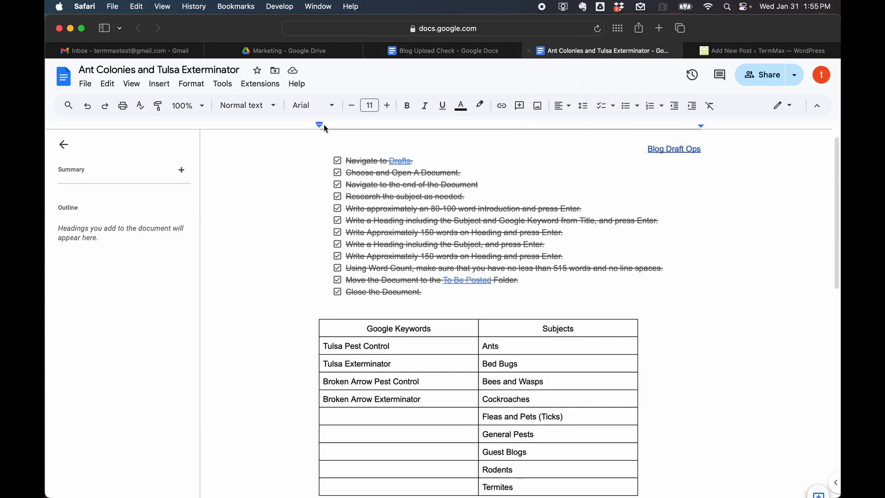
{"action": "left_click", "coordinate": [175, 68]}
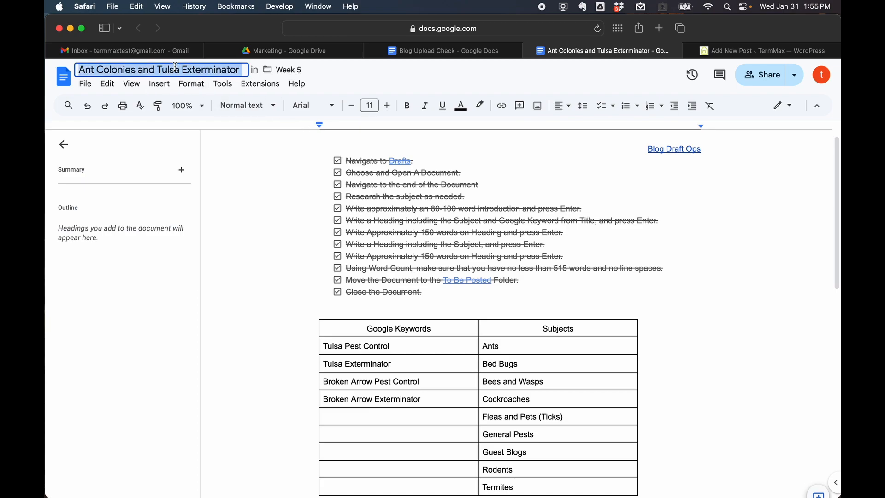
{"action": "right_click", "coordinate": [176, 67]}
{"action": "left_click", "coordinate": [198, 127]}
{"action": "left_click", "coordinate": [251, 206]}
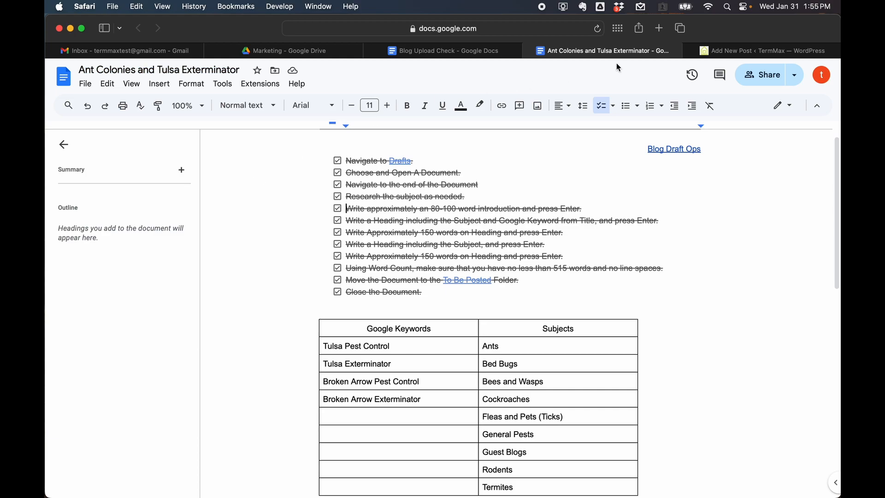
{"action": "left_click", "coordinate": [742, 50]}
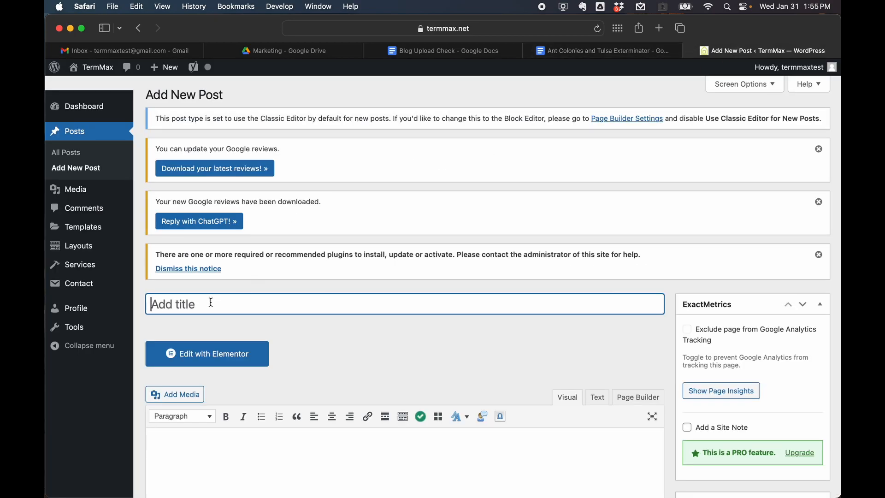
{"action": "key", "text": "super+v"}
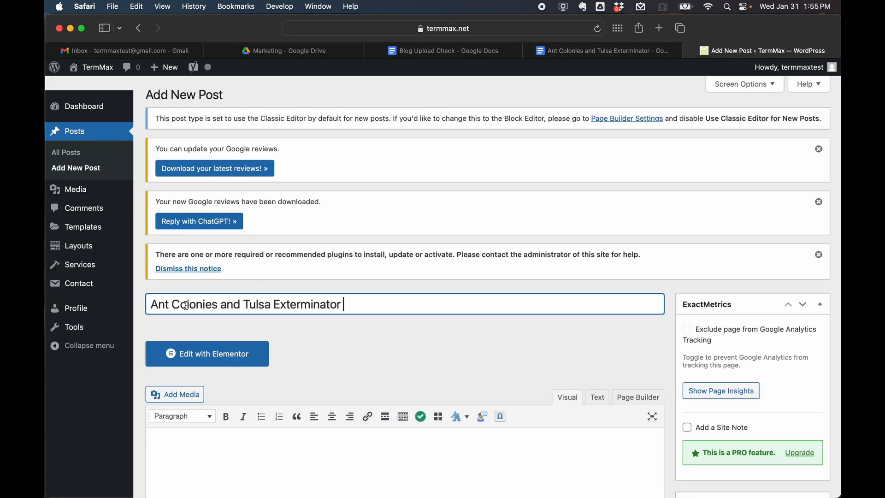
- Place the cursor in the post body, then copy the entire ant article from the Blog Upload Check document
{"action": "scroll", "coordinate": [325, 345], "scroll_direction": "down", "scroll_amount": 5}
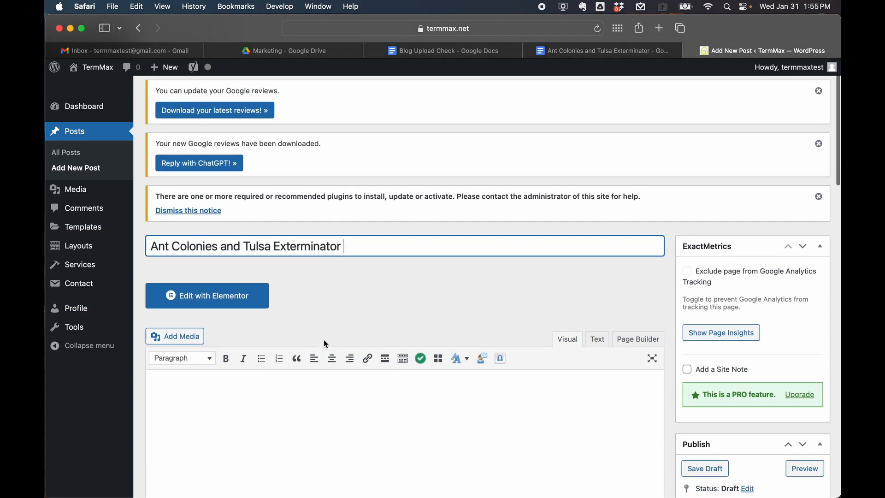
{"action": "left_click", "coordinate": [300, 326]}
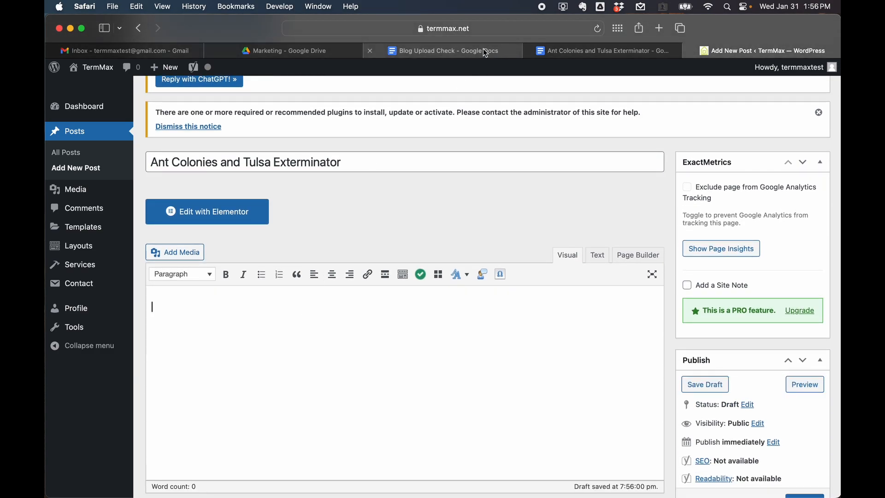
{"action": "left_click", "coordinate": [442, 53]}
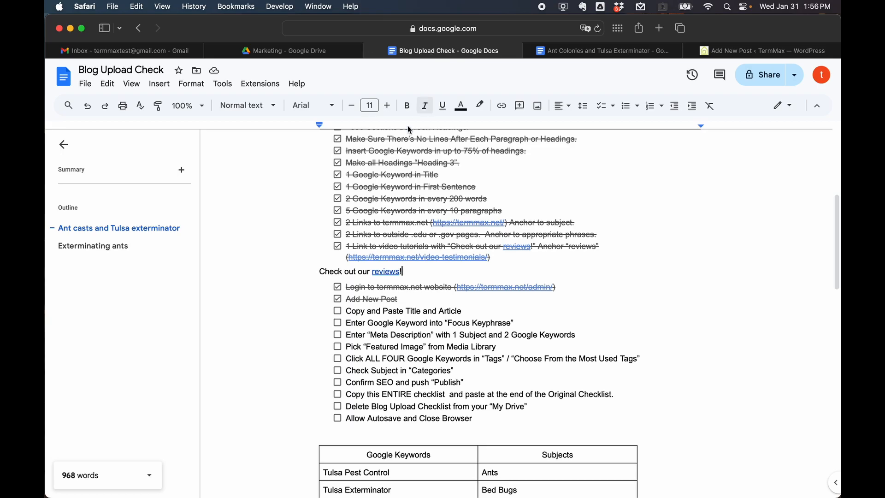
{"action": "scroll", "coordinate": [265, 240], "scroll_direction": "down", "scroll_amount": 10}
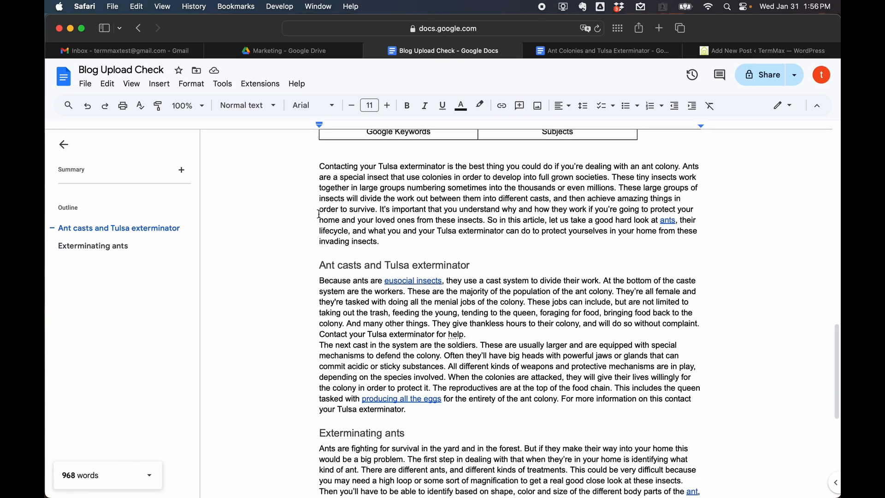
{"action": "scroll", "coordinate": [345, 462], "scroll_direction": "down", "scroll_amount": 3}
{"action": "scroll", "coordinate": [346, 432], "scroll_direction": "up", "scroll_amount": 5}
{"action": "double_click", "coordinate": [399, 228]}
{"action": "left_click_drag", "start_coordinate": [399, 227], "coordinate": [424, 438]}
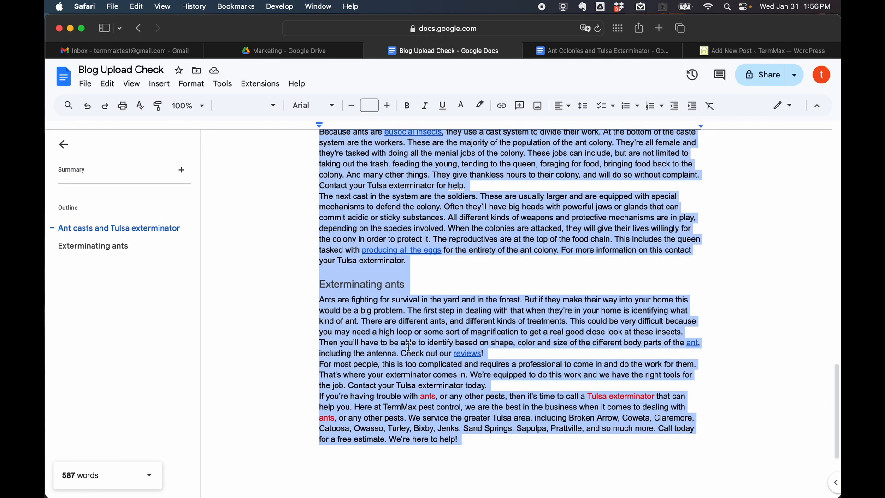
{"action": "right_click", "coordinate": [409, 347]}
{"action": "left_click", "coordinate": [443, 119]}
- Paste the copied ant article into the WordPress post body and look over its headings and links
{"action": "left_click", "coordinate": [729, 52]}
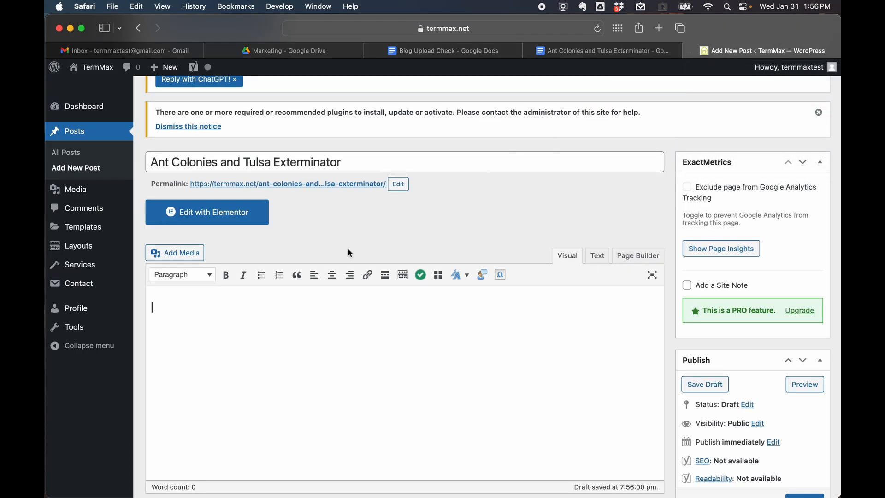
{"action": "key", "text": "super+v"}
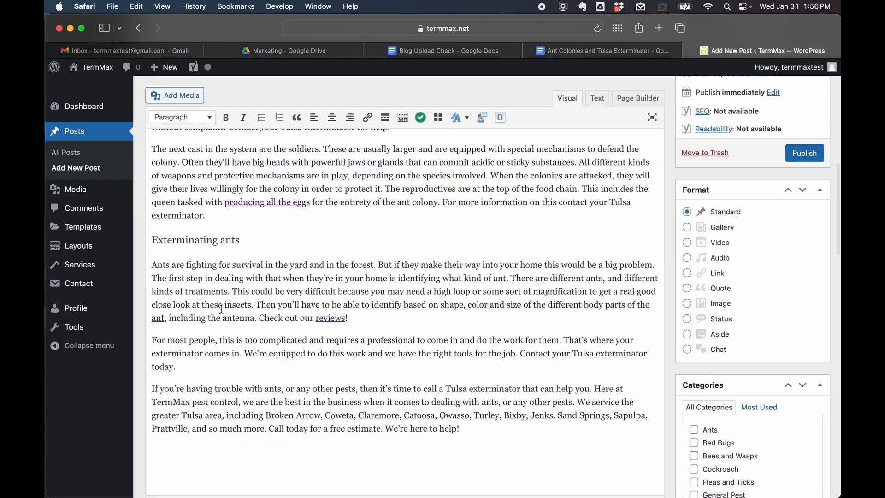
{"action": "left_click", "coordinate": [211, 245]}
{"action": "left_click", "coordinate": [205, 303]}
{"action": "scroll", "coordinate": [204, 369], "scroll_direction": "up", "scroll_amount": 3}
{"action": "scroll", "coordinate": [205, 375], "scroll_direction": "up", "scroll_amount": 5}
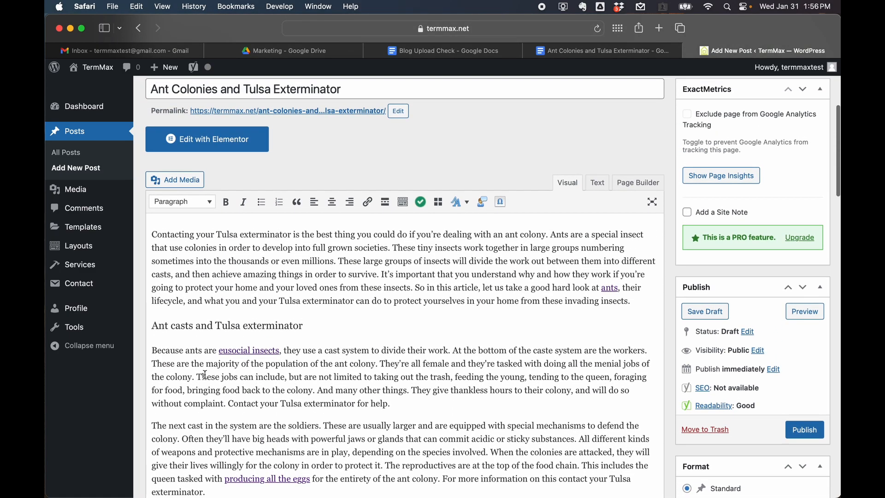
- Check off "Copy and Paste Title and Article" in the Blog Upload Check document
{"action": "left_click", "coordinate": [428, 51]}
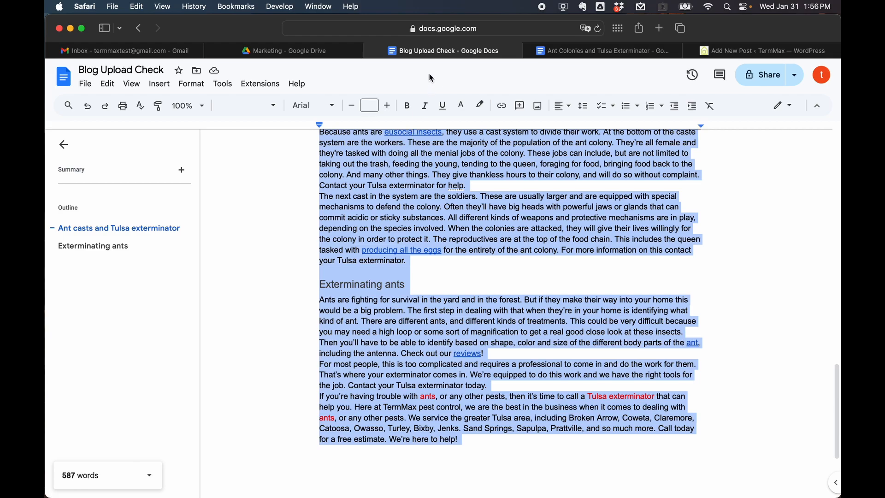
{"action": "scroll", "coordinate": [379, 203], "scroll_direction": "up", "scroll_amount": 10}
{"action": "scroll", "coordinate": [379, 203], "scroll_direction": "up", "scroll_amount": 2}
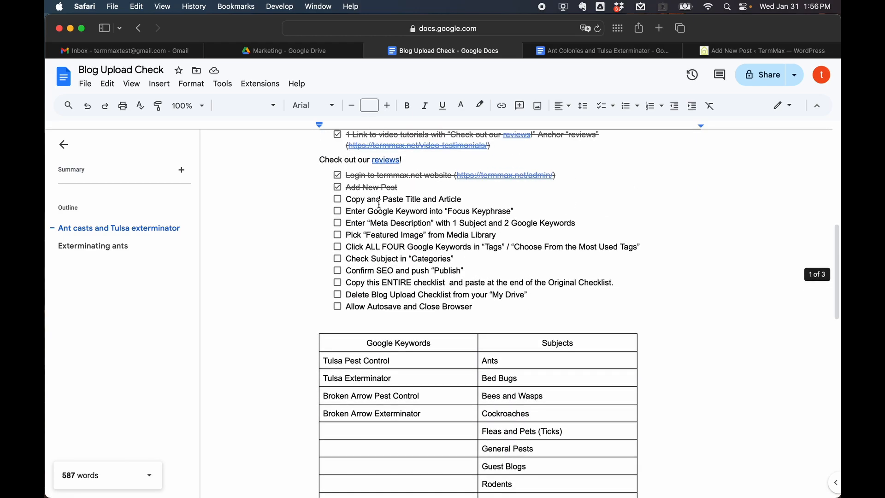
{"action": "left_click", "coordinate": [337, 199]}
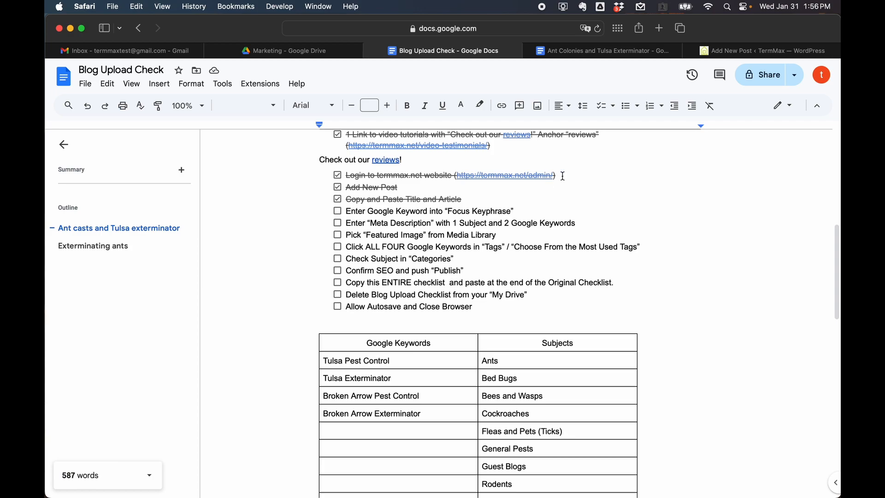
- Set the post's Yoast SEO focus keyphrase to "Tulsa exterminator" and check off the "Focus Keyphrase" item in the Google Docs checklist
{"action": "left_click", "coordinate": [743, 51]}
{"action": "scroll", "coordinate": [378, 261], "scroll_direction": "down", "scroll_amount": 15}
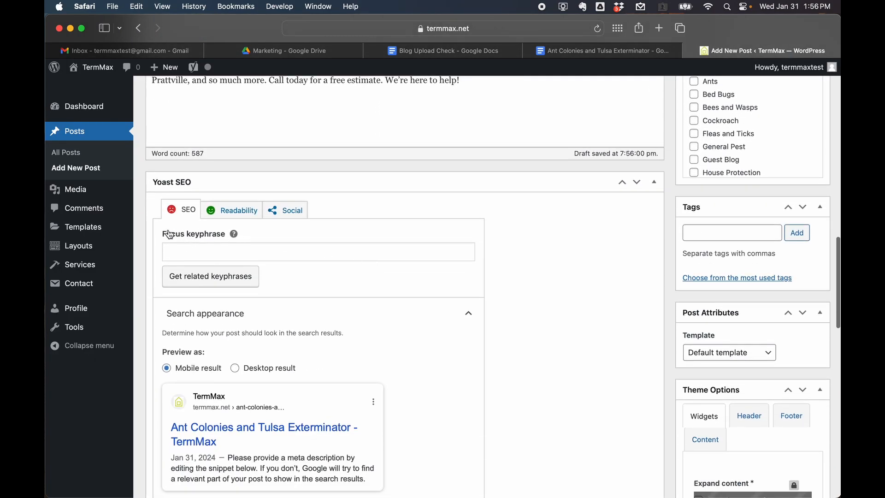
{"action": "left_click", "coordinate": [204, 250]}
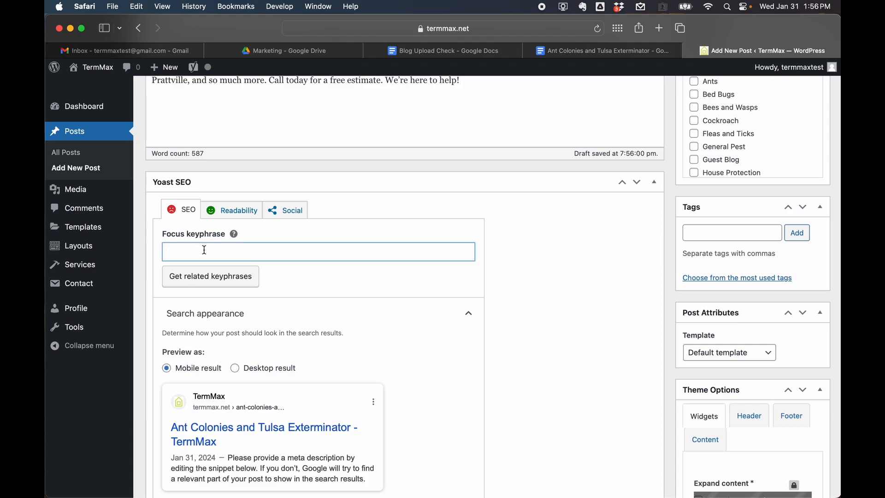
{"action": "type", "text": "T"}
{"action": "key", "text": "BackSpace"}
{"action": "key", "text": "BackSpace"}
{"action": "type", "text": "exterminaotr"}
{"action": "left_click", "coordinate": [294, 283]}
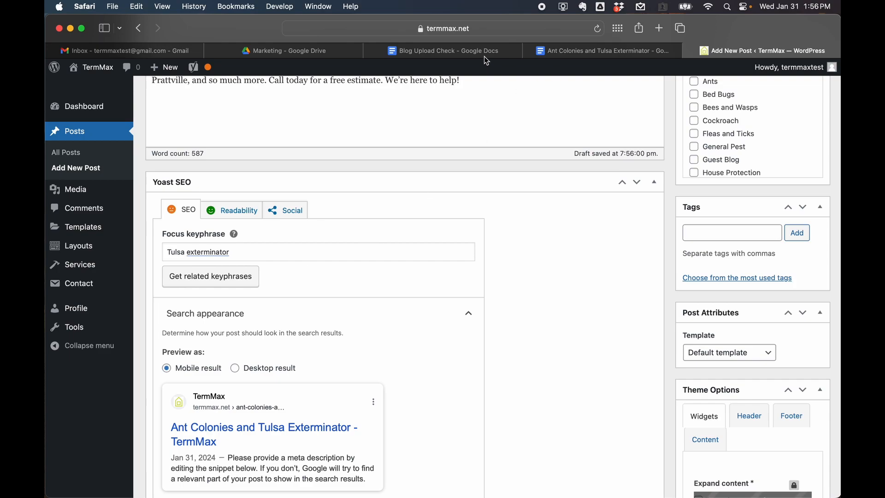
{"action": "left_click", "coordinate": [466, 54]}
{"action": "left_click", "coordinate": [338, 211]}
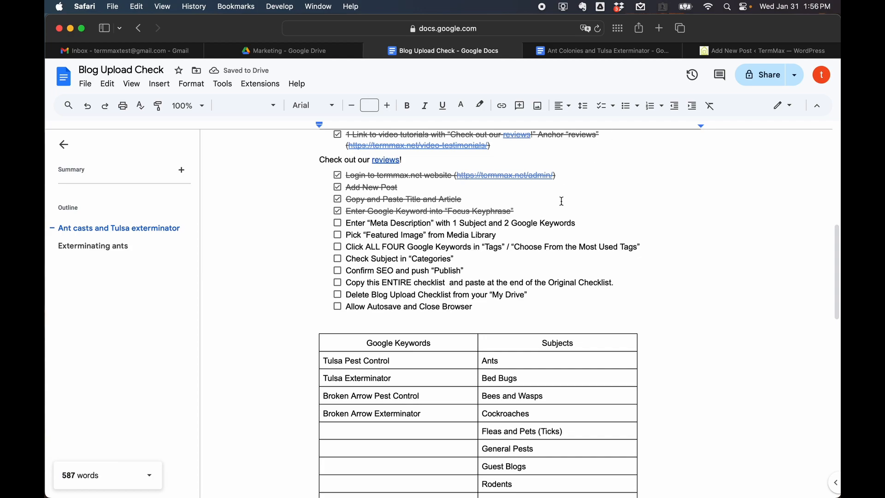
- Start the WordPress post's meta description with "Ants can be eliminated by your Tulsa exterminator."
{"action": "left_click", "coordinate": [746, 51]}
{"action": "scroll", "coordinate": [390, 256], "scroll_direction": "down", "scroll_amount": 5}
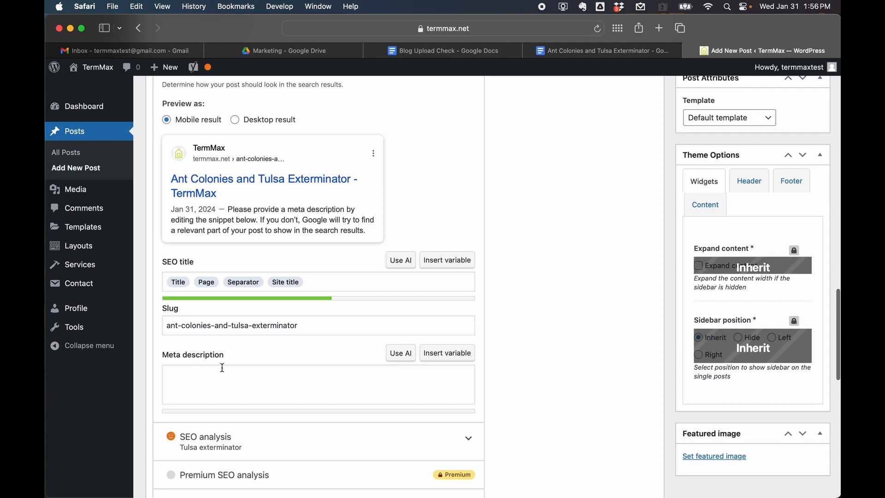
{"action": "left_click", "coordinate": [216, 373]}
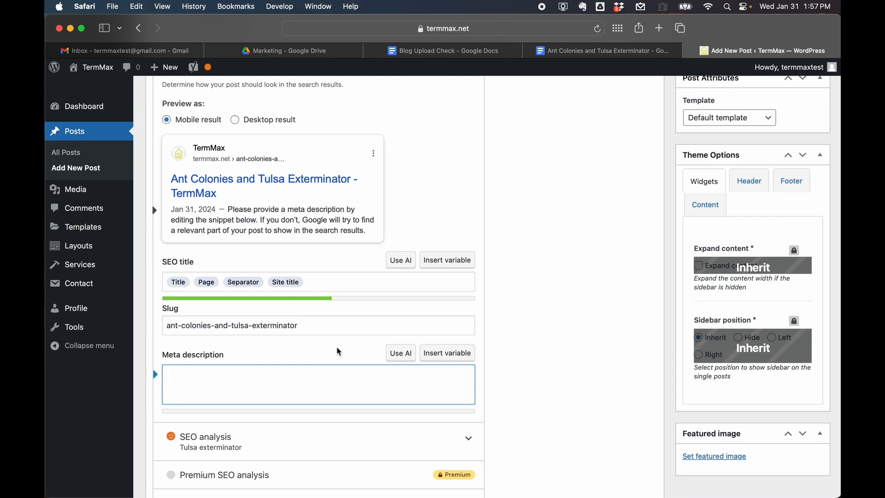
{"action": "type", "text": "Ants can be"}
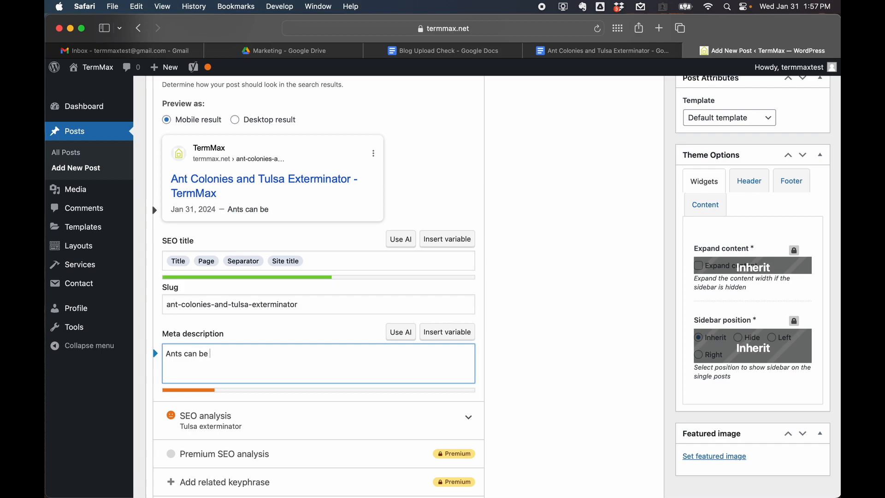
{"action": "type", "text": " eliminated by "}
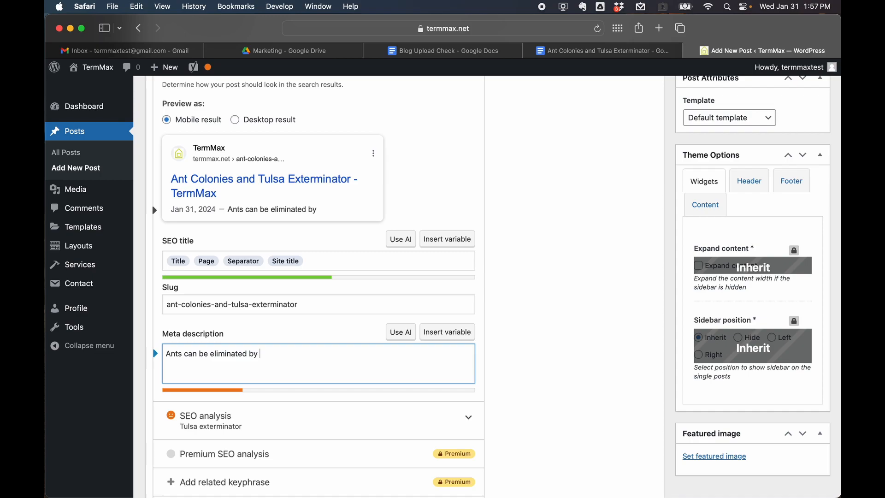
{"action": "type", "text": "your Tulsa exterm"}
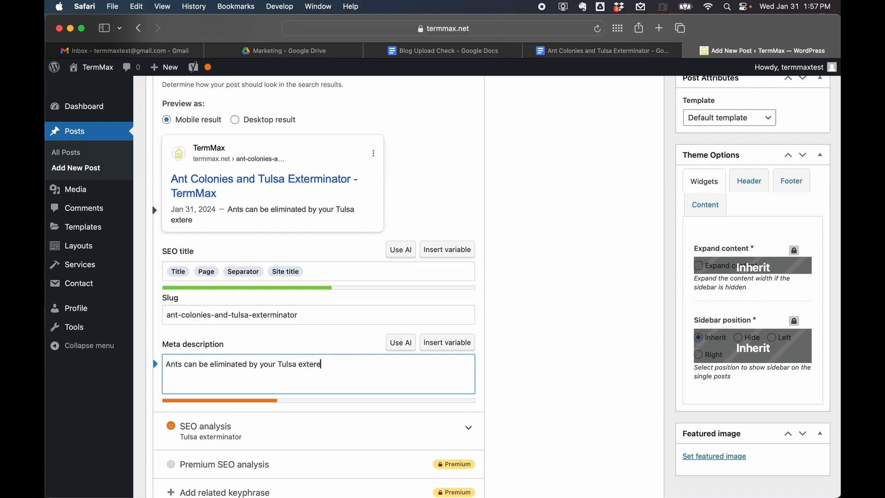
{"action": "type", "text": "inator"}
- Add the second meta description sentence: "Your Tulsa exterminator can help you by calling them today"
{"action": "type", "text": "Your "}
{"action": "type", "text": "Tulsa e"}
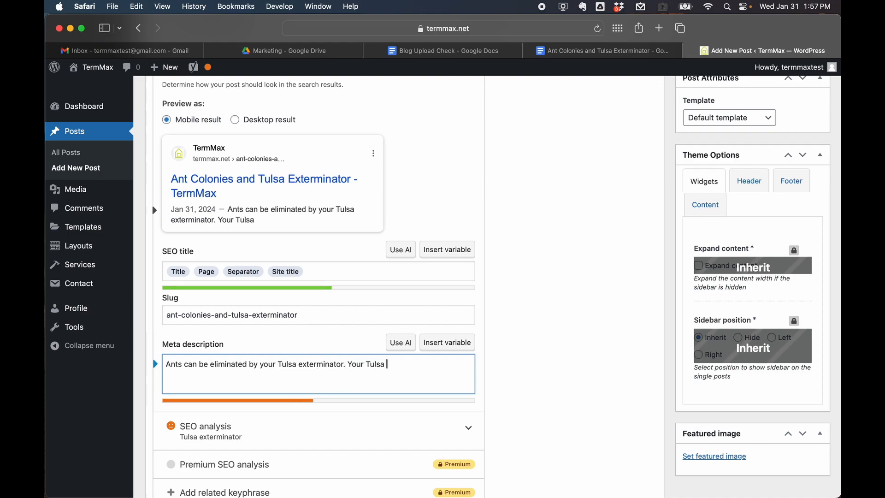
{"action": "type", "text": "xterminator "}
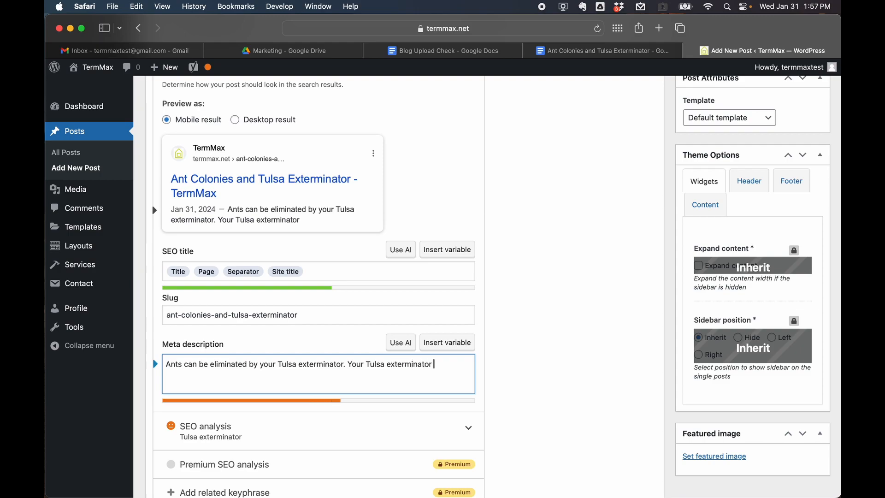
{"action": "type", "text": "can help you"}
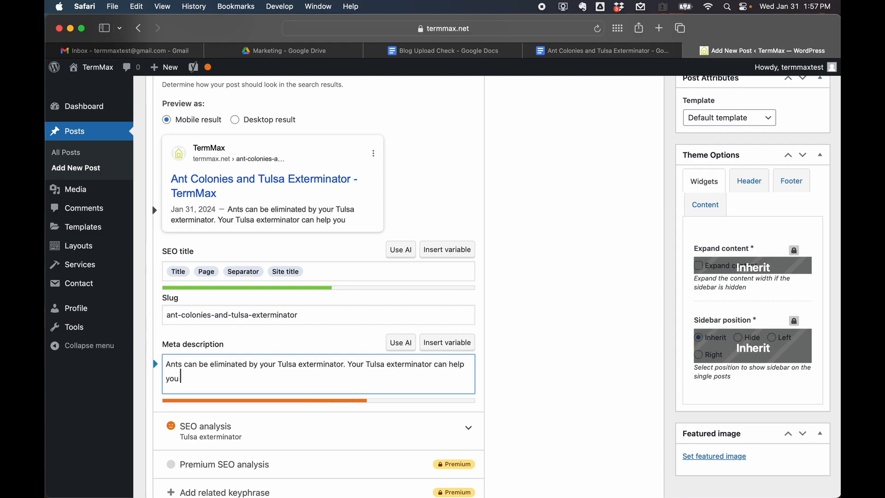
{"action": "type", "text": " by calling today"}
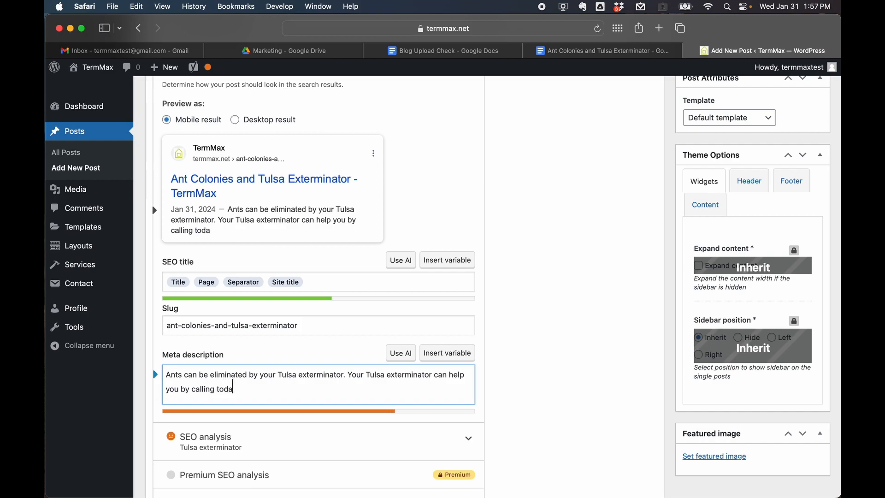
{"action": "key", "text": "BackSpace"}
{"action": "key", "text": "BackSpace"}
{"action": "key", "text": "BackSpace"}
{"action": "key", "text": "BackSpace"}
{"action": "type", "text": "them toeda"}
{"action": "key", "text": "BackSpace"}
{"action": "key", "text": "BackSpace"}
{"action": "key", "text": "BackSpace"}
{"action": "type", "text": "day"}
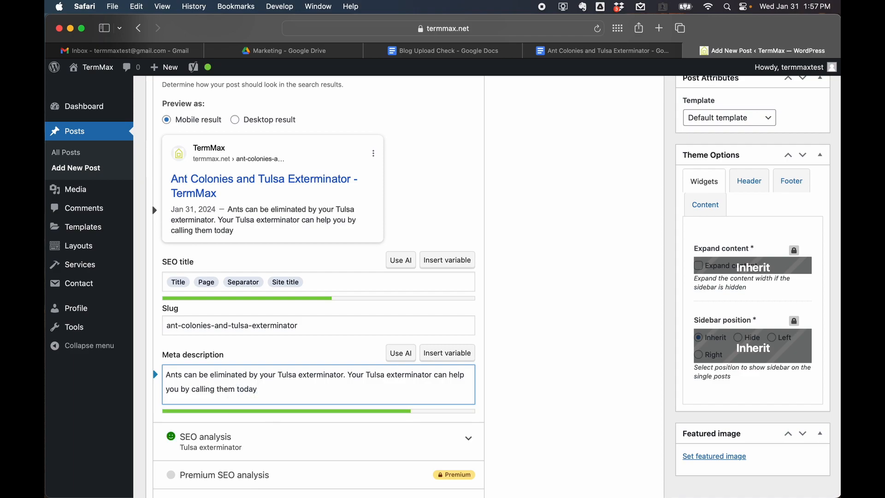
- End the meta description with an exclamation mark, testing its length limit with filler text and deleting that filler
{"action": "type", "text": "! ljflkjdlsfkk"}
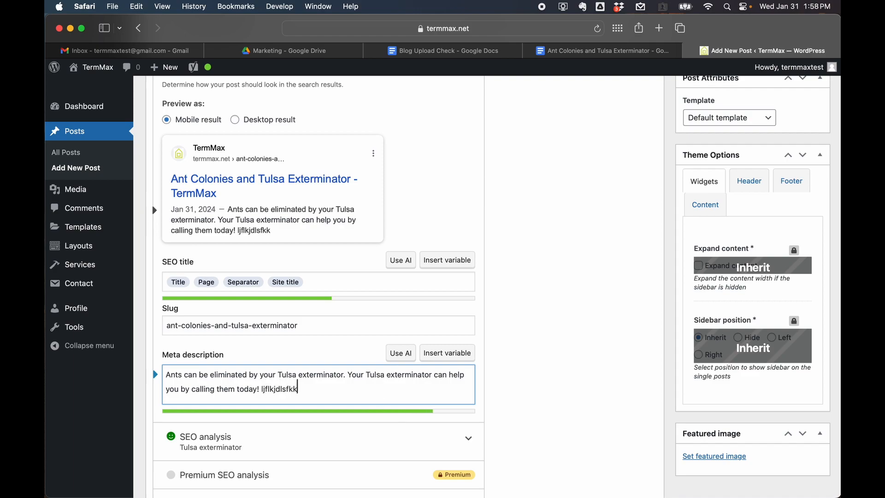
{"action": "type", "text": "jdlkfjdlskjfdlkjsfldkj"}
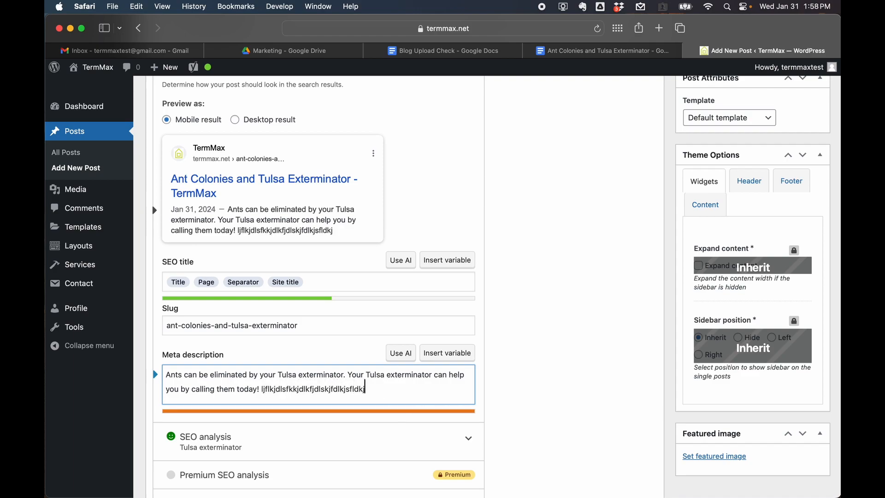
{"action": "type", "text": "sdlkfjdlksjfdlkjsldkj"}
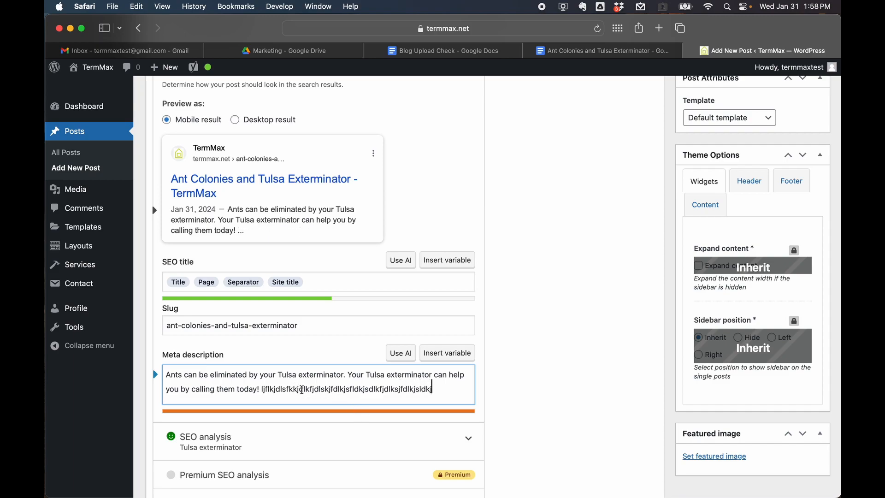
{"action": "double_click", "coordinate": [303, 390]}
{"action": "key", "text": "BackSpace"}
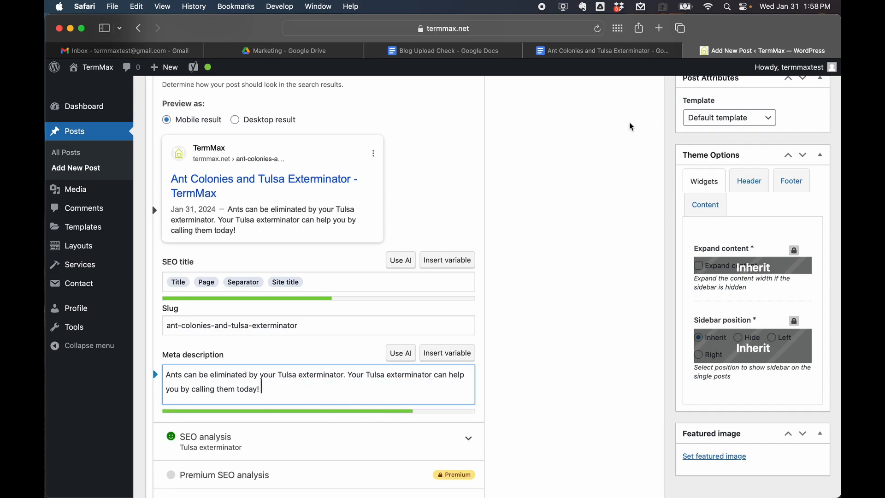
- Check off the "Enter Meta Description" item in the Blog Upload Check document
{"action": "left_click", "coordinate": [456, 51]}
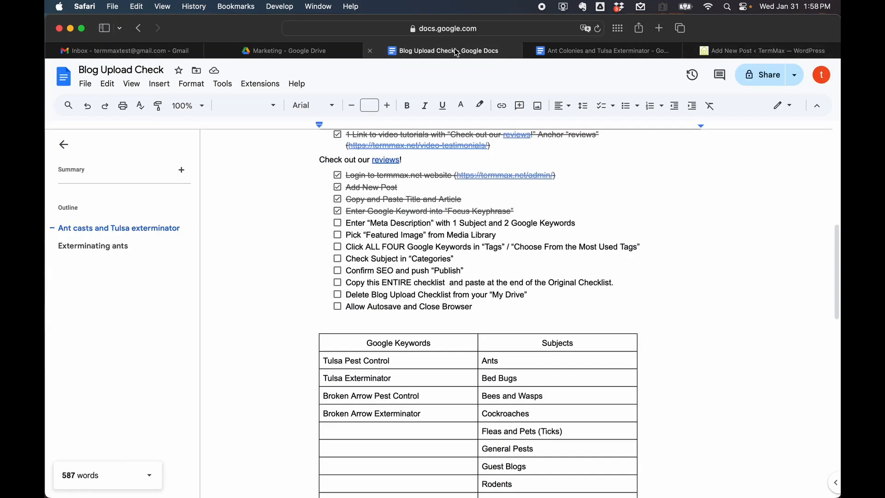
{"action": "left_click", "coordinate": [338, 223]}
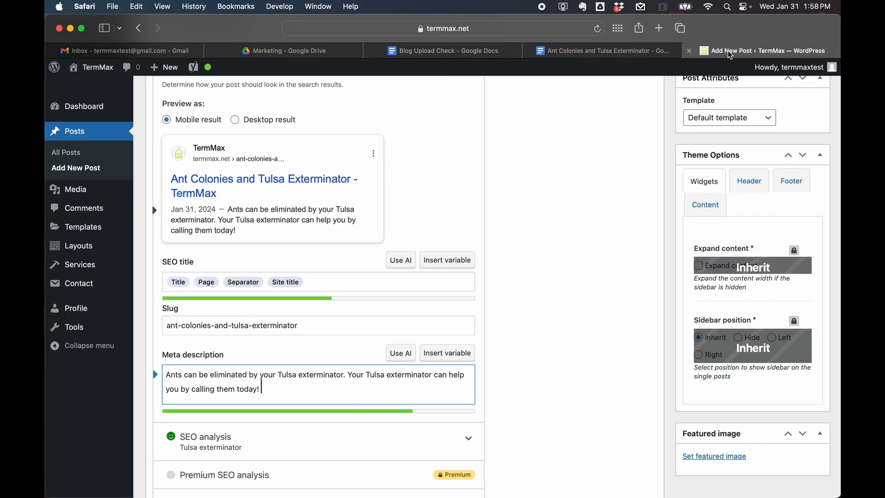
- Set Ant-Head.webp from the media library as the WordPress post's featured image and check off the "Featured Image" item in the Google Docs checklist
{"action": "left_click", "coordinate": [729, 50]}
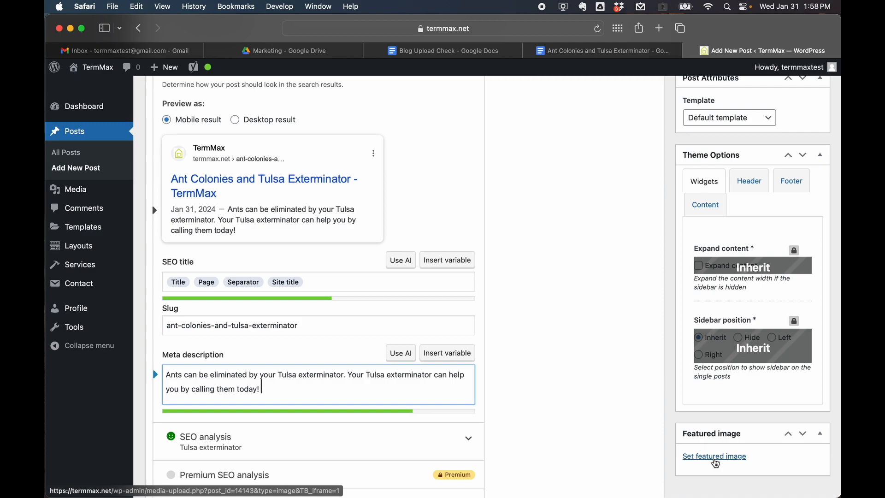
{"action": "left_click", "coordinate": [715, 457]}
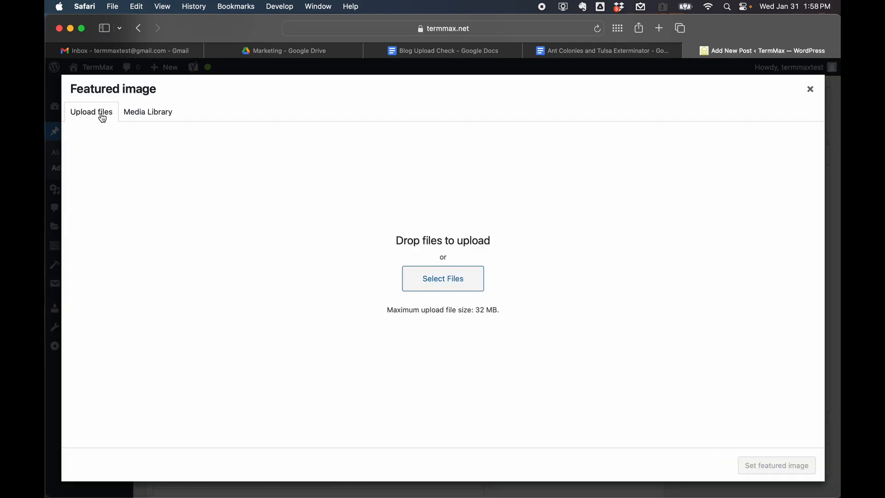
{"action": "left_click", "coordinate": [148, 113]}
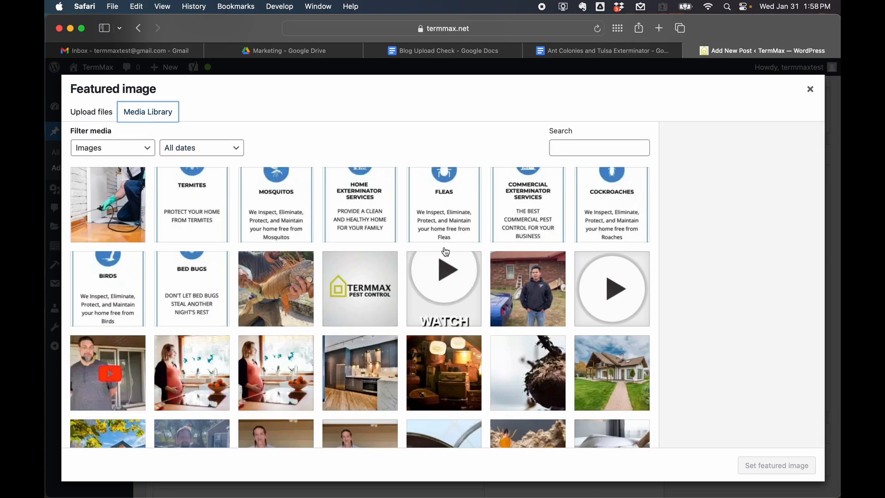
{"action": "scroll", "coordinate": [362, 414], "scroll_direction": "down", "scroll_amount": 4}
{"action": "scroll", "coordinate": [365, 413], "scroll_direction": "up", "scroll_amount": 4}
{"action": "scroll", "coordinate": [367, 412], "scroll_direction": "down", "scroll_amount": 3}
{"action": "scroll", "coordinate": [366, 411], "scroll_direction": "down", "scroll_amount": 5}
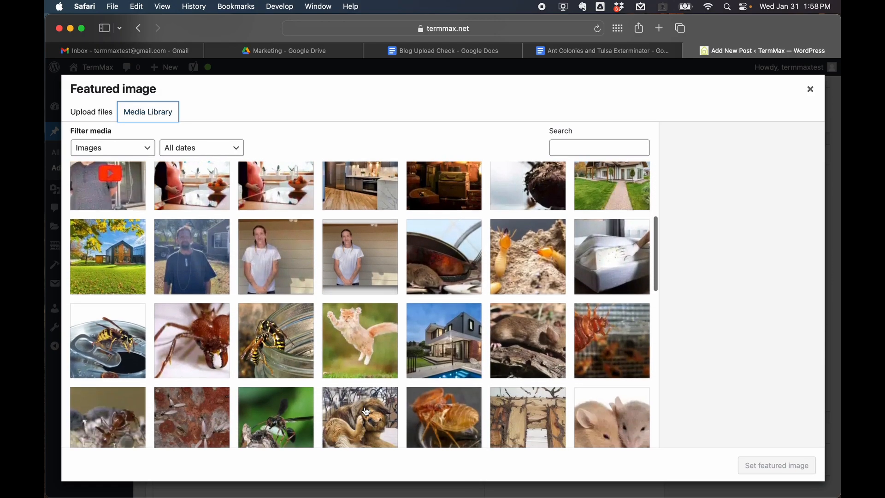
{"action": "left_click", "coordinate": [202, 339]}
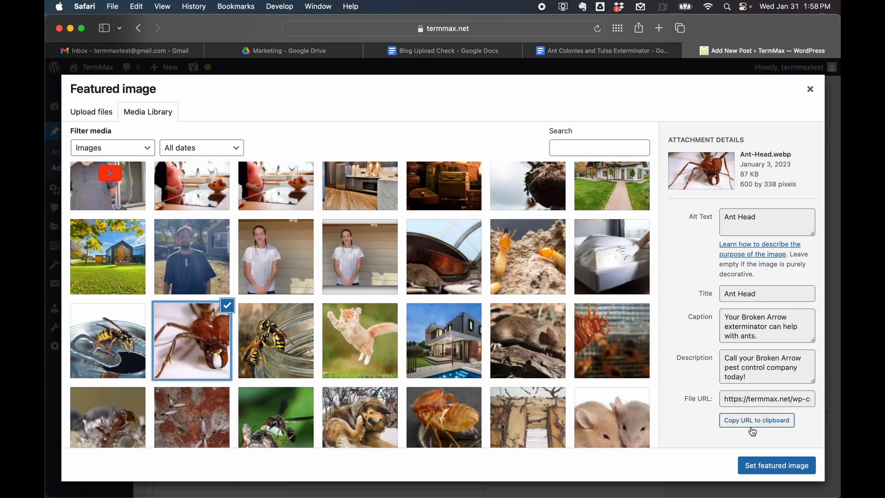
{"action": "left_click", "coordinate": [763, 467]}
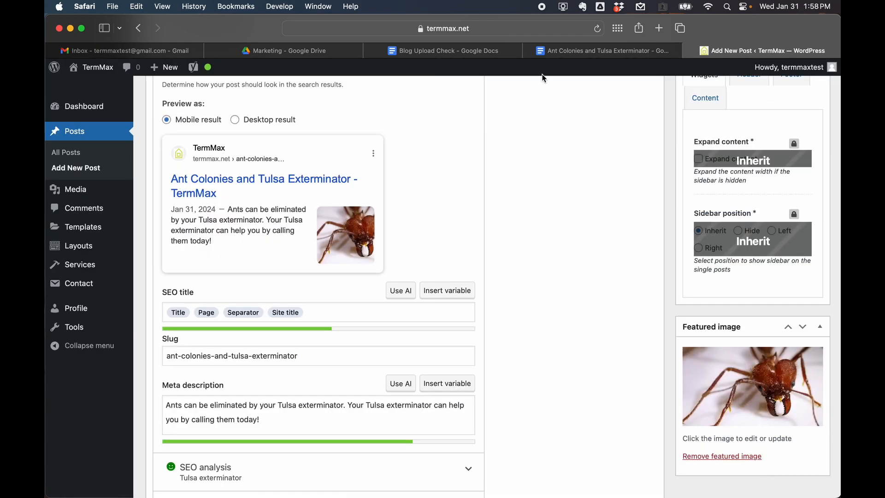
{"action": "left_click", "coordinate": [469, 49]}
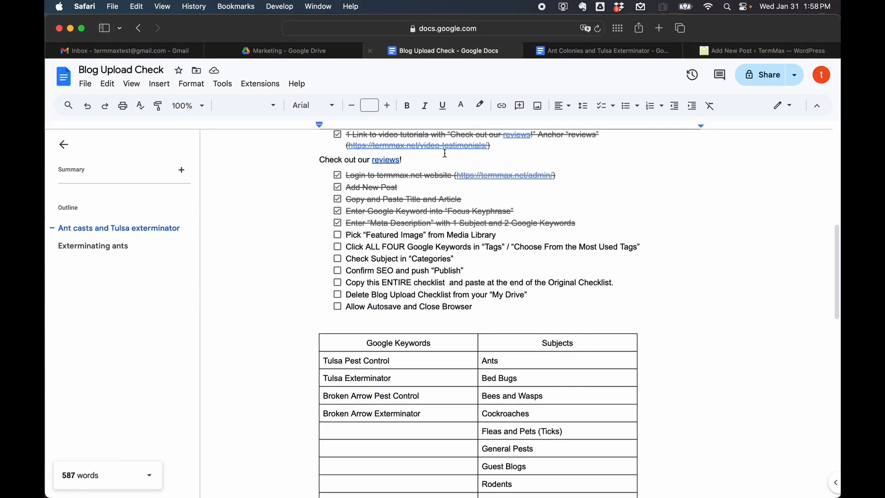
{"action": "left_click", "coordinate": [337, 234]}
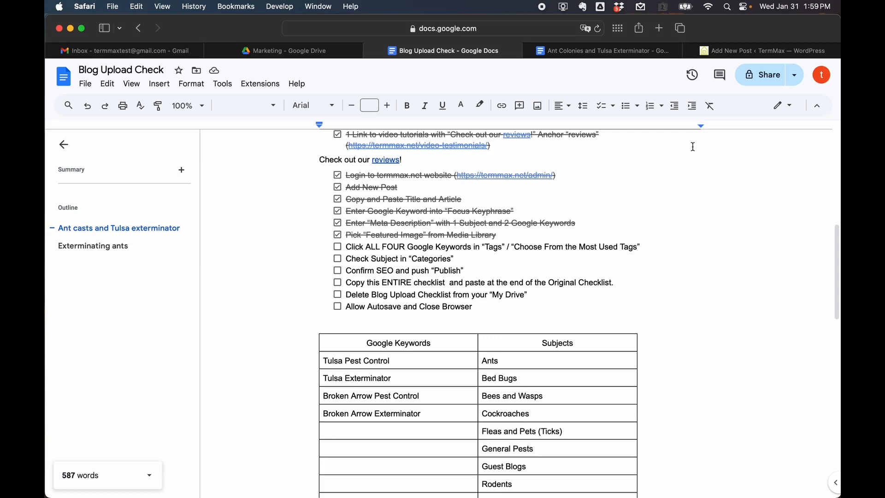
- Show the WordPress post's most used tags, consult the checklist's Google Keywords table, and add the "Broken Arrow Exterminator" tag
{"action": "left_click", "coordinate": [730, 54]}
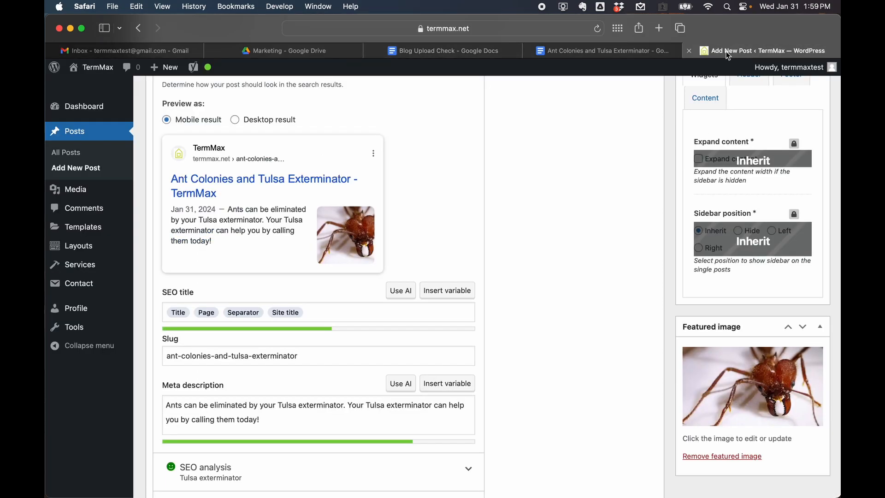
{"action": "scroll", "coordinate": [652, 278], "scroll_direction": "up", "scroll_amount": 6}
{"action": "scroll", "coordinate": [652, 278], "scroll_direction": "up", "scroll_amount": 2}
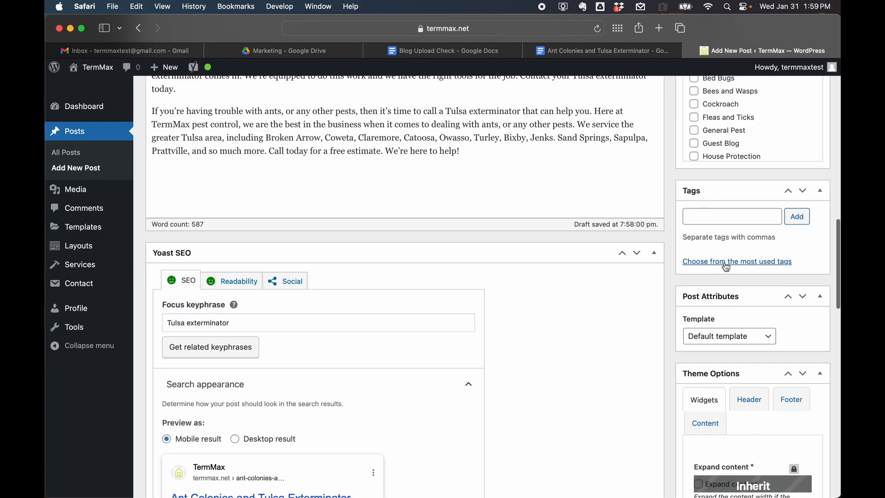
{"action": "left_click", "coordinate": [750, 261]}
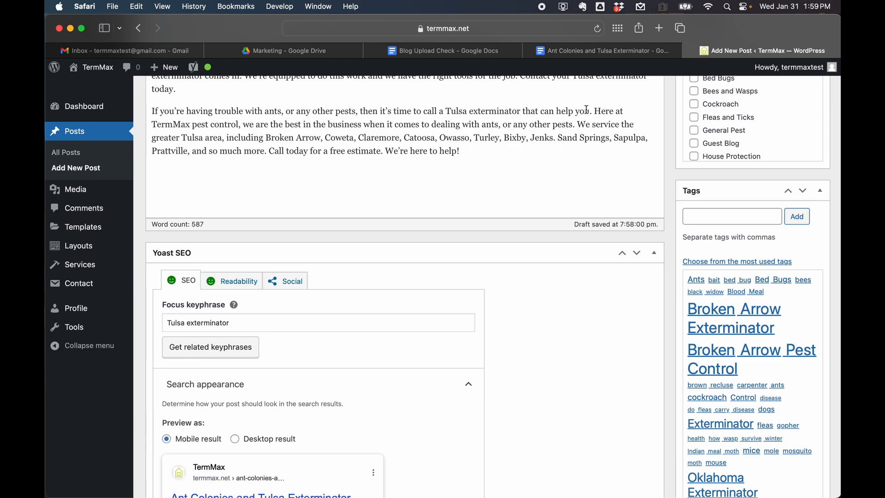
{"action": "left_click", "coordinate": [458, 51]}
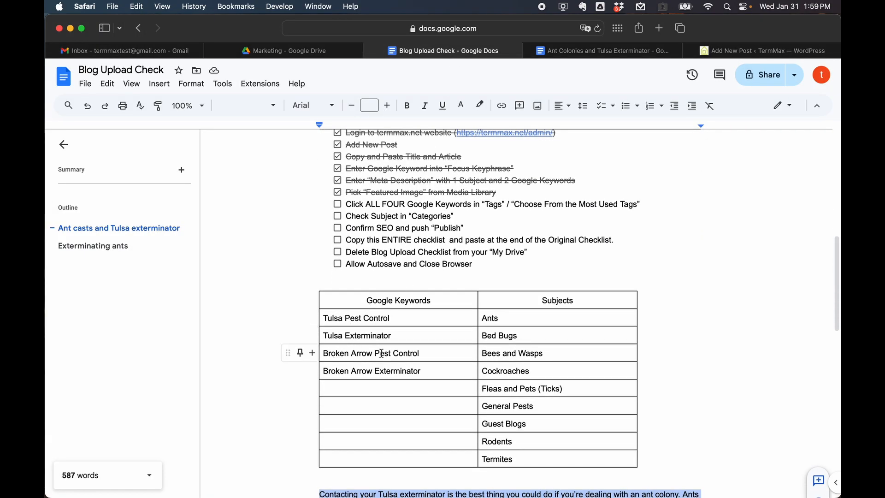
{"action": "left_click", "coordinate": [719, 52]}
{"action": "left_click", "coordinate": [717, 318]}
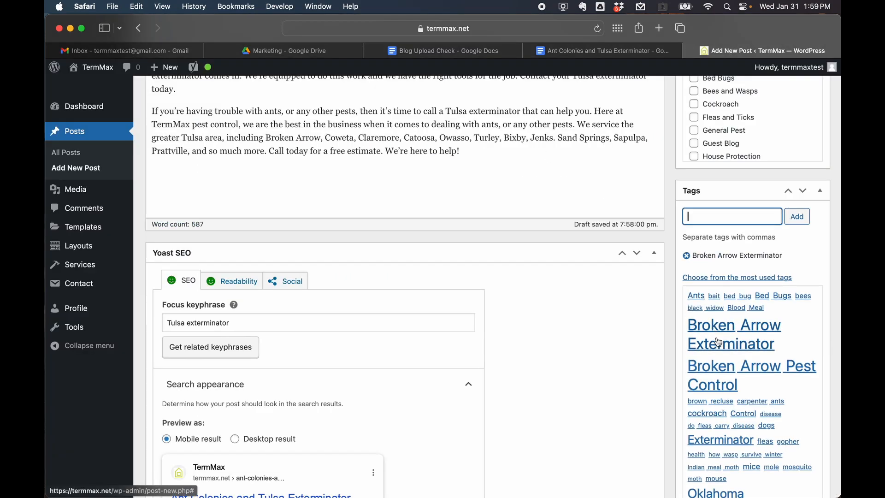
- Add the tags "Broken Arrow Pest Control", "Tulsa Exterminator" and "Tulsa pest control", and check off the "Tags" item in the Google Docs checklist
{"action": "scroll", "coordinate": [718, 371], "scroll_direction": "down", "scroll_amount": 8}
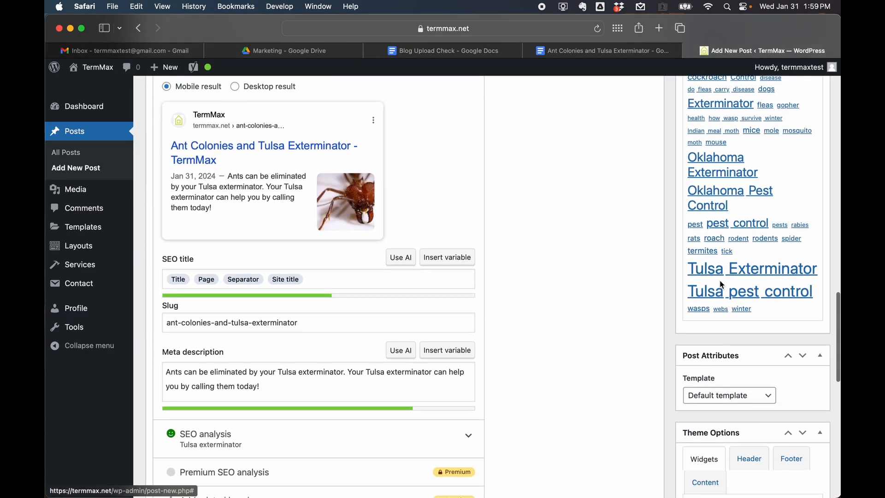
{"action": "left_click", "coordinate": [715, 274]}
{"action": "scroll", "coordinate": [719, 339], "scroll_direction": "down", "scroll_amount": 8}
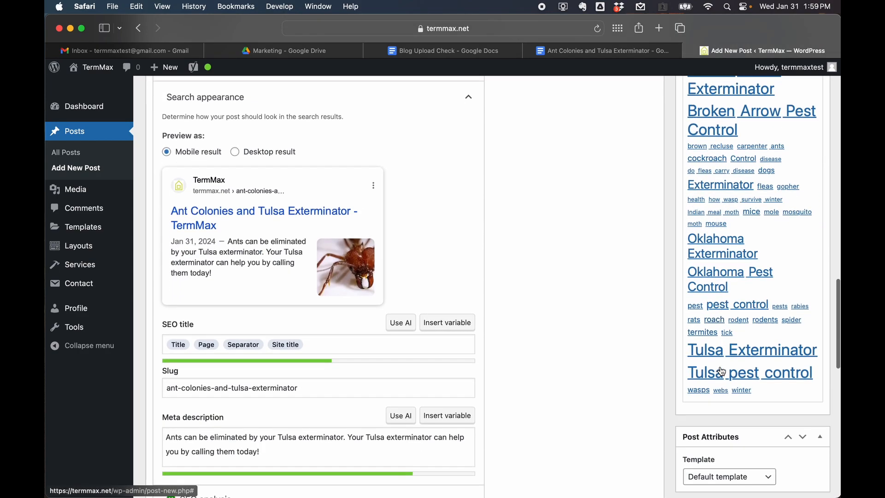
{"action": "left_click", "coordinate": [716, 371]}
{"action": "scroll", "coordinate": [717, 376], "scroll_direction": "down", "scroll_amount": 3}
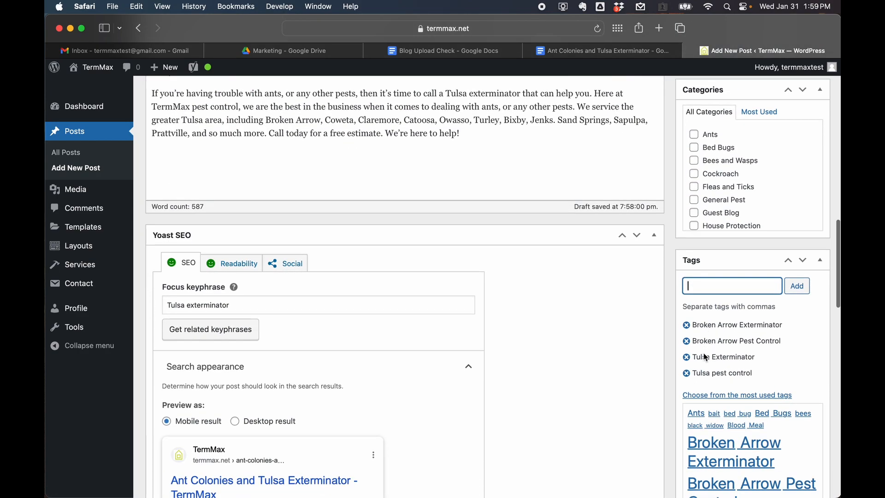
{"action": "scroll", "coordinate": [668, 390], "scroll_direction": "down", "scroll_amount": 8}
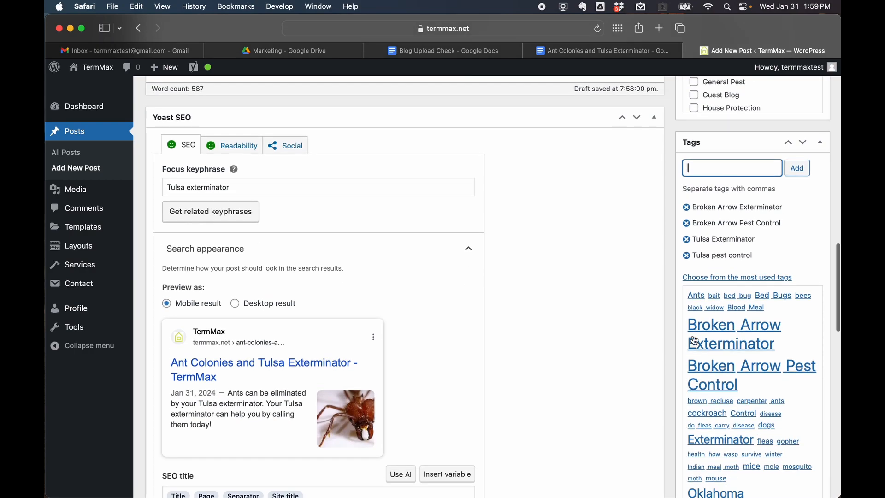
{"action": "scroll", "coordinate": [696, 346], "scroll_direction": "up", "scroll_amount": 6}
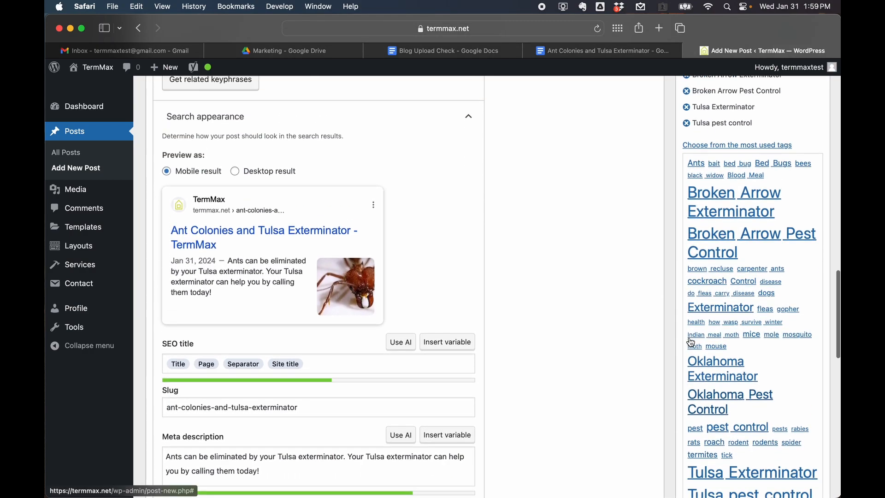
{"action": "scroll", "coordinate": [696, 352], "scroll_direction": "up", "scroll_amount": 4}
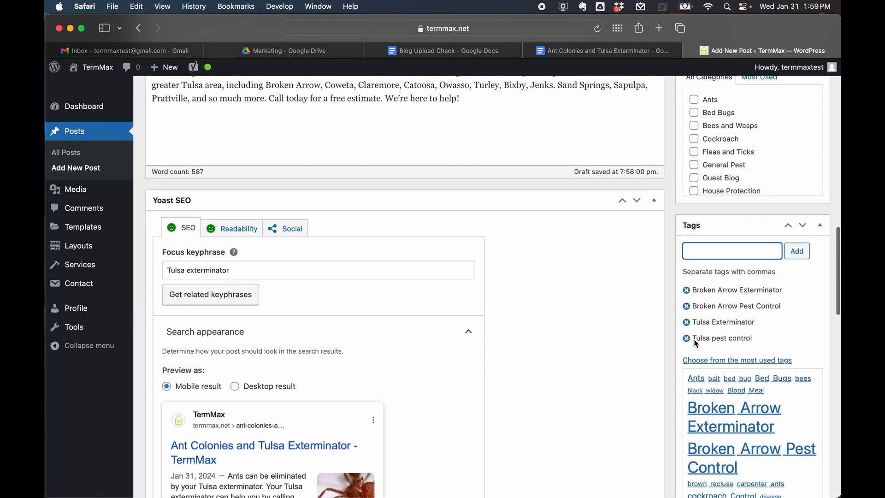
{"action": "left_click", "coordinate": [436, 51]}
{"action": "left_click", "coordinate": [338, 205]}
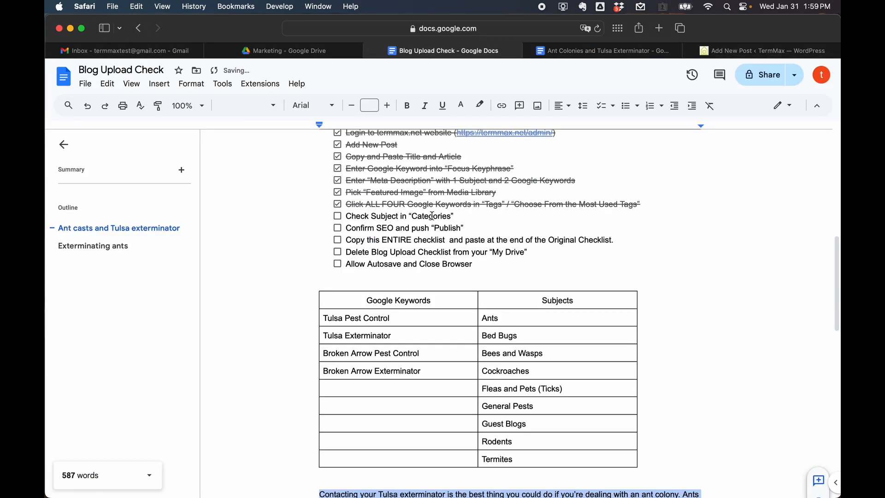
- Assign the WordPress post to the "Ants" category and check off the "Categories" item in the Google Docs checklist
{"action": "left_click", "coordinate": [722, 50]}
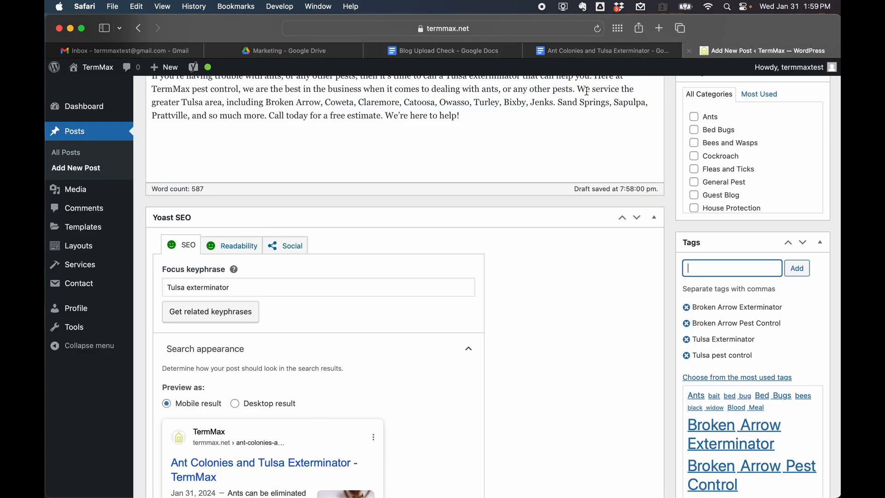
{"action": "scroll", "coordinate": [717, 308], "scroll_direction": "up", "scroll_amount": 3}
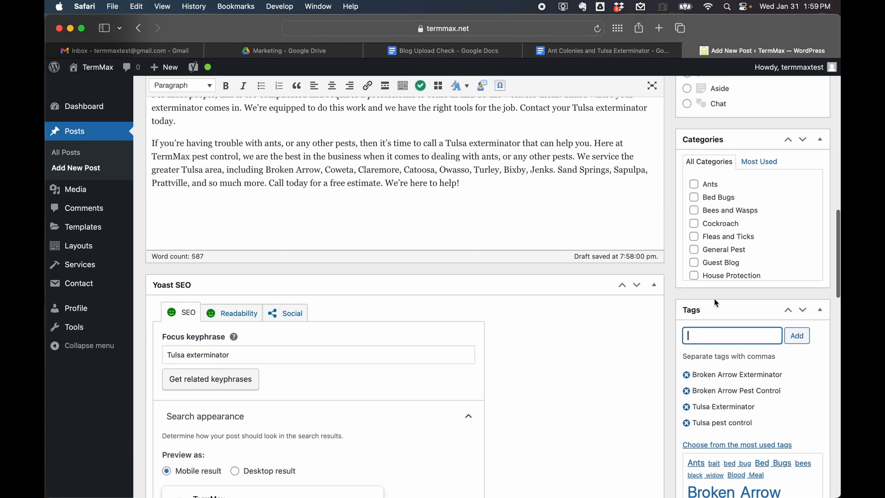
{"action": "scroll", "coordinate": [723, 221], "scroll_direction": "down", "scroll_amount": 3}
{"action": "scroll", "coordinate": [723, 219], "scroll_direction": "up", "scroll_amount": 5}
{"action": "left_click", "coordinate": [702, 187]}
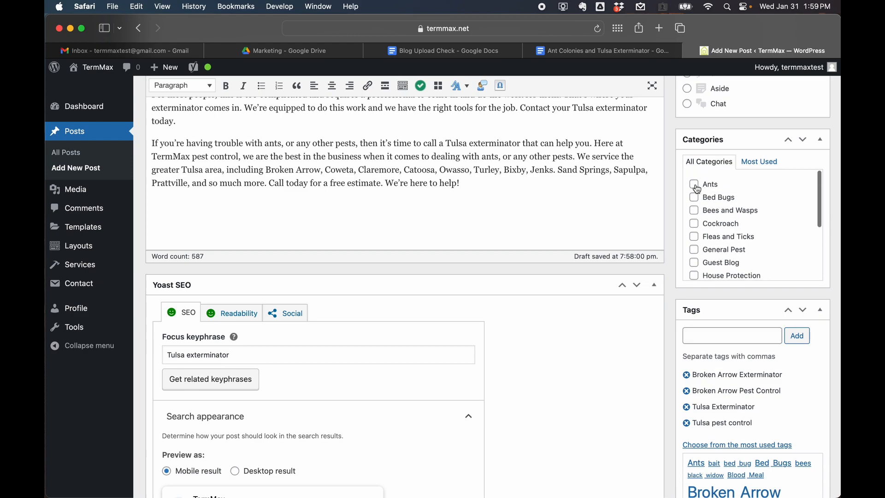
{"action": "left_click", "coordinate": [439, 52]}
{"action": "left_click", "coordinate": [337, 216]}
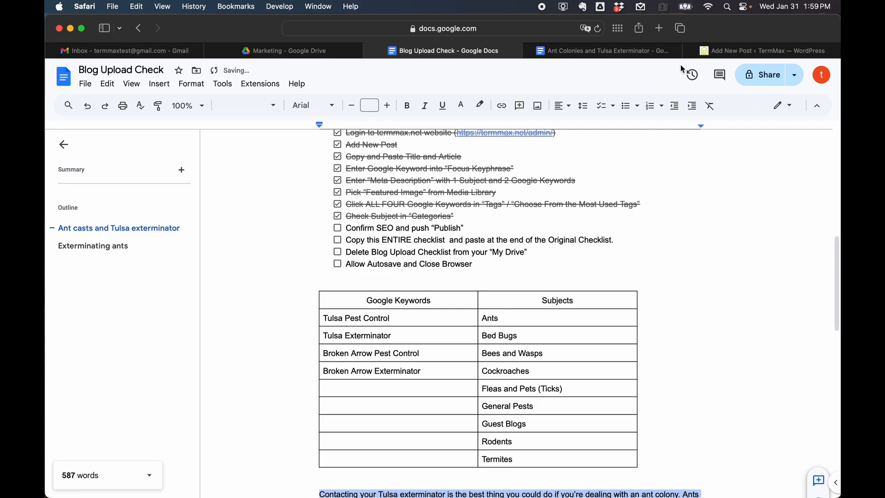
- Switch to the WordPress post and review its publish settings and the Yoast SEO focus keyphrase, search appearance and meta description
{"action": "left_click", "coordinate": [730, 52]}
{"action": "scroll", "coordinate": [730, 233], "scroll_direction": "up", "scroll_amount": 10}
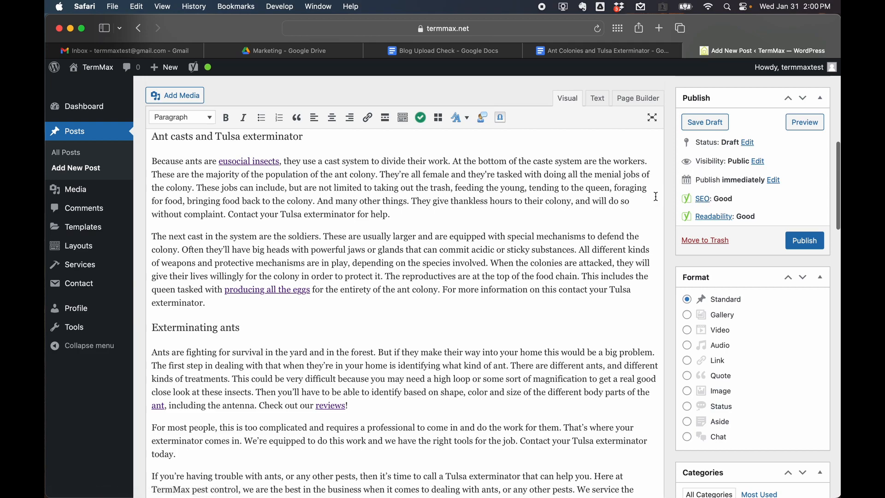
{"action": "scroll", "coordinate": [471, 269], "scroll_direction": "down", "scroll_amount": 3}
{"action": "scroll", "coordinate": [471, 270], "scroll_direction": "down", "scroll_amount": 10}
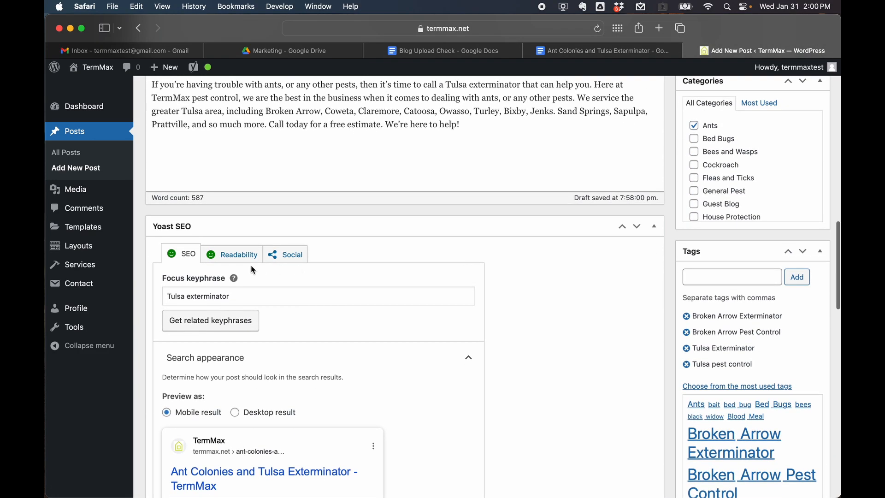
{"action": "scroll", "coordinate": [295, 297], "scroll_direction": "down", "scroll_amount": 3}
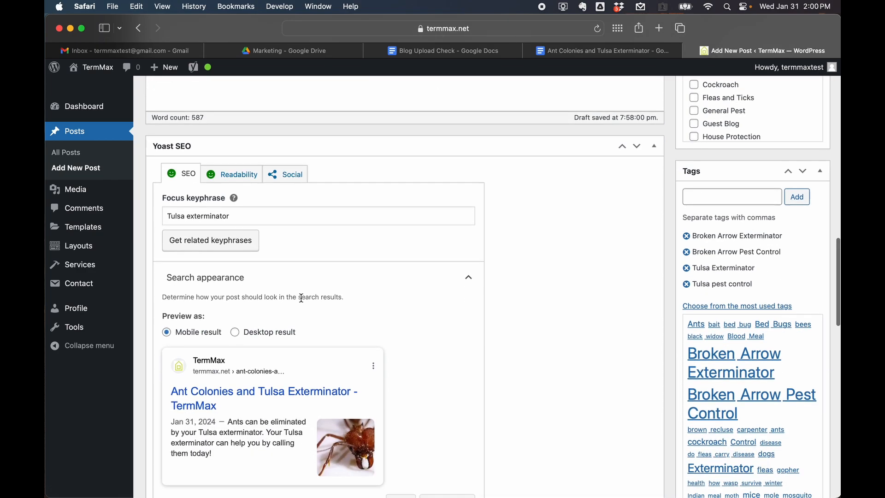
{"action": "left_click", "coordinate": [470, 282]}
{"action": "scroll", "coordinate": [389, 328], "scroll_direction": "down", "scroll_amount": 6}
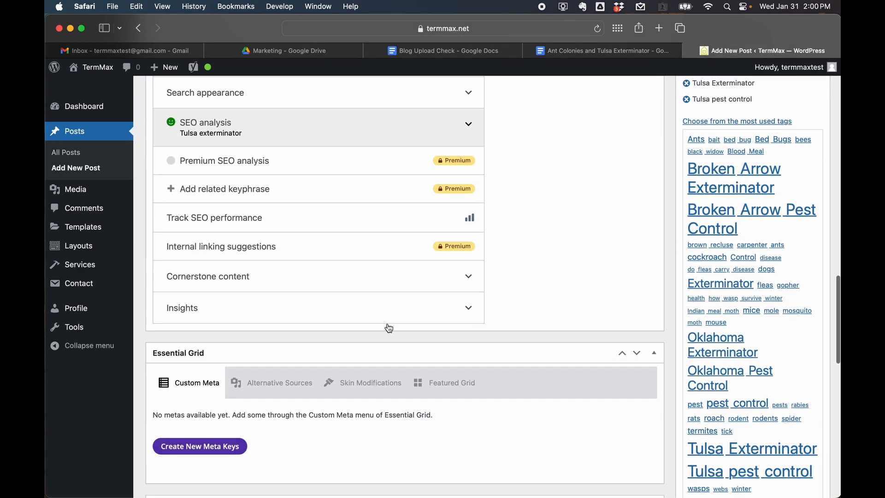
{"action": "scroll", "coordinate": [457, 159], "scroll_direction": "up", "scroll_amount": 3}
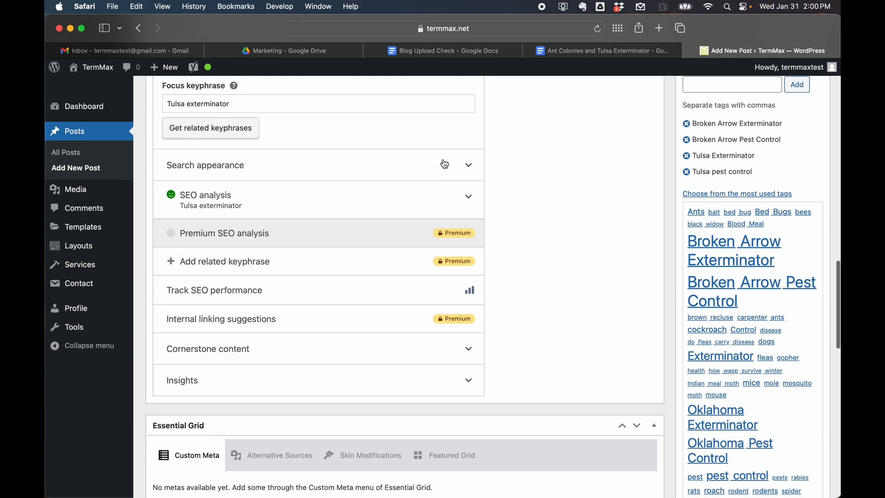
{"action": "left_click", "coordinate": [470, 169]}
{"action": "scroll", "coordinate": [439, 228], "scroll_direction": "down", "scroll_amount": 9}
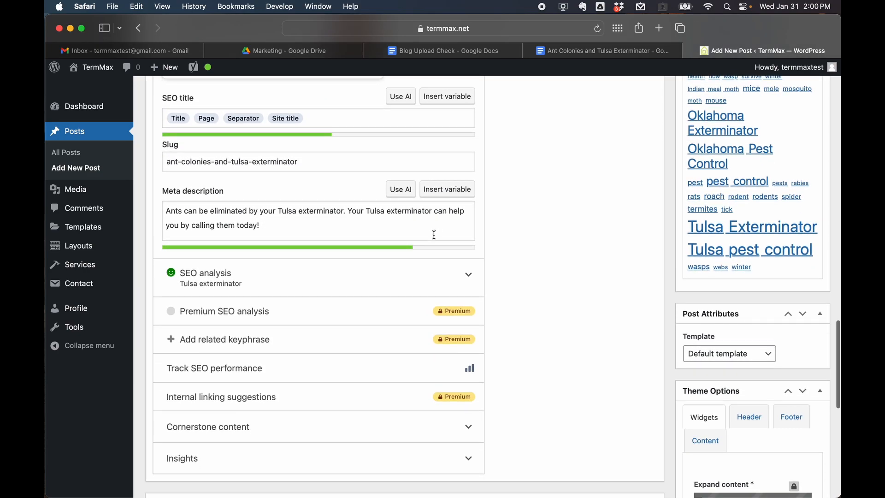
- Expand the Yoast SEO analysis for the post and examine its problems, improvements and good results
{"action": "left_click", "coordinate": [474, 281]}
{"action": "left_click", "coordinate": [473, 278]}
{"action": "left_click", "coordinate": [473, 277]}
{"action": "scroll", "coordinate": [339, 328], "scroll_direction": "down", "scroll_amount": 3}
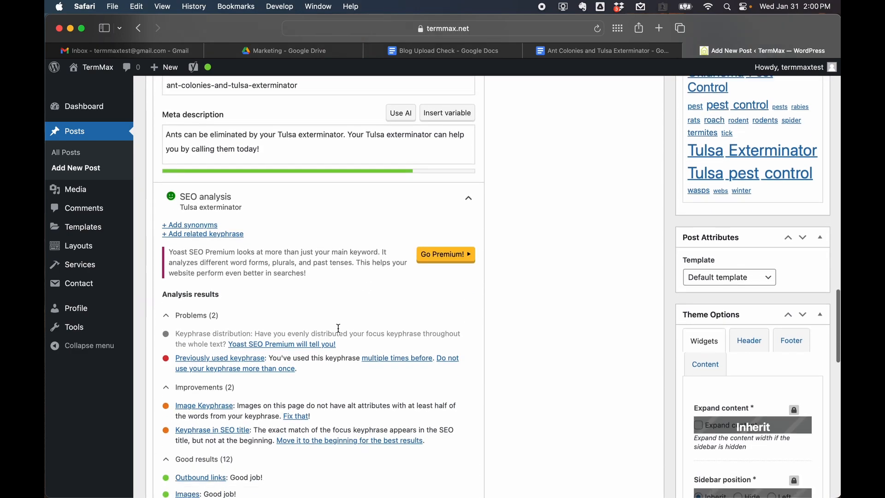
{"action": "scroll", "coordinate": [228, 307], "scroll_direction": "down", "scroll_amount": 3}
{"action": "scroll", "coordinate": [231, 336], "scroll_direction": "down", "scroll_amount": 4}
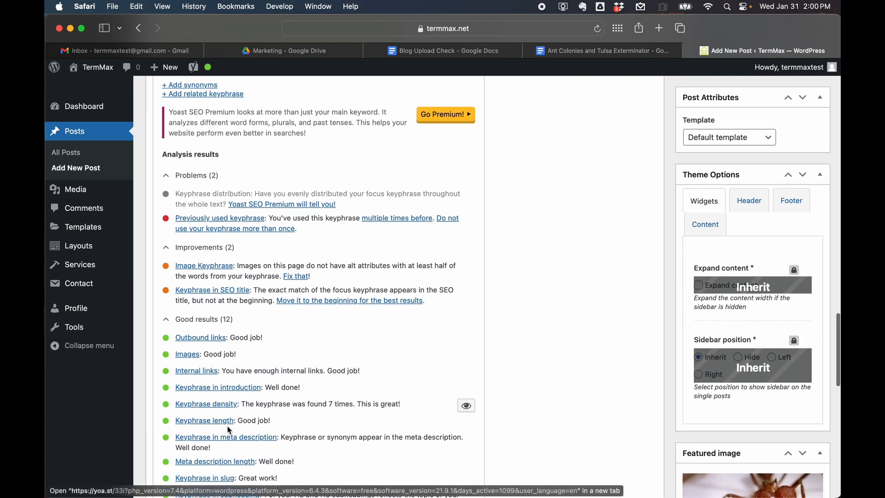
{"action": "scroll", "coordinate": [229, 430], "scroll_direction": "down", "scroll_amount": 3}
{"action": "scroll", "coordinate": [203, 465], "scroll_direction": "up", "scroll_amount": 5}
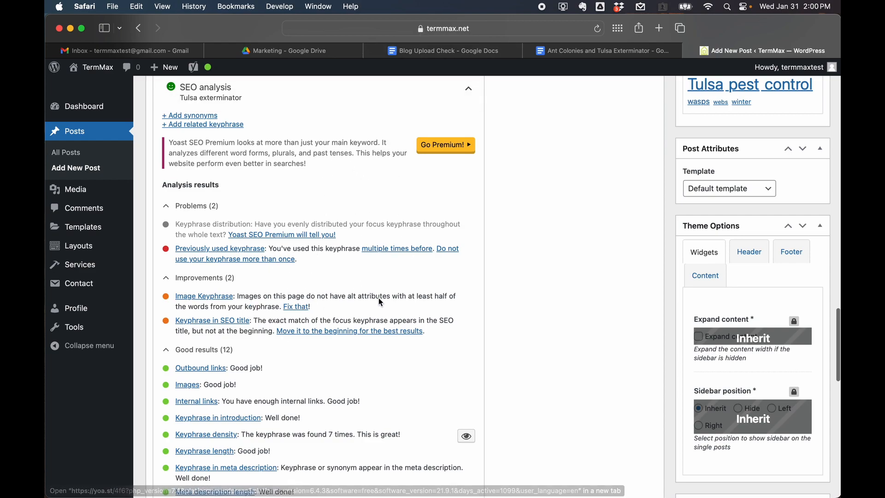
- Publish the WordPress post and check off the "Confirm SEO and push 'Publish'" item in the Google Docs checklist
{"action": "scroll", "coordinate": [542, 236], "scroll_direction": "up", "scroll_amount": 15}
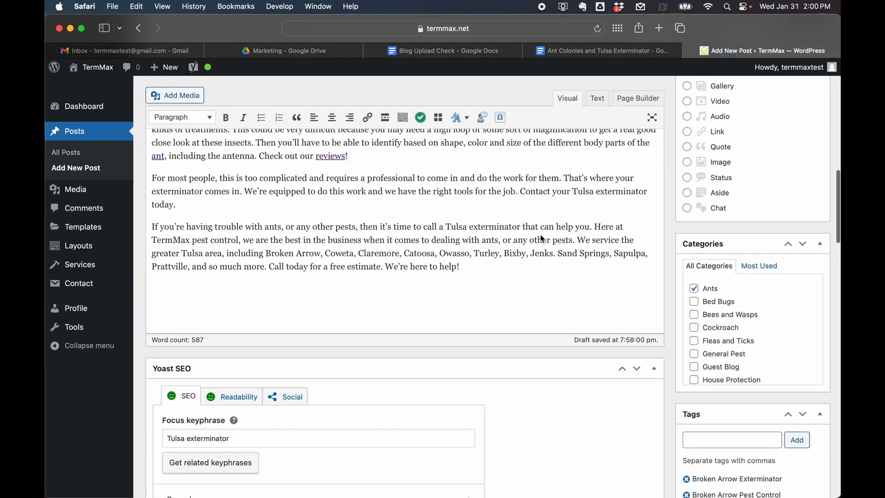
{"action": "scroll", "coordinate": [540, 234], "scroll_direction": "up", "scroll_amount": 2}
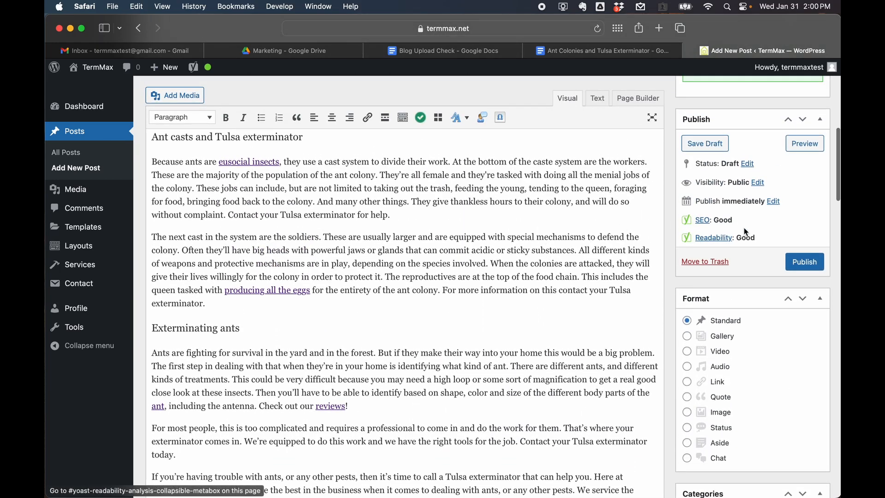
{"action": "left_click", "coordinate": [806, 264]}
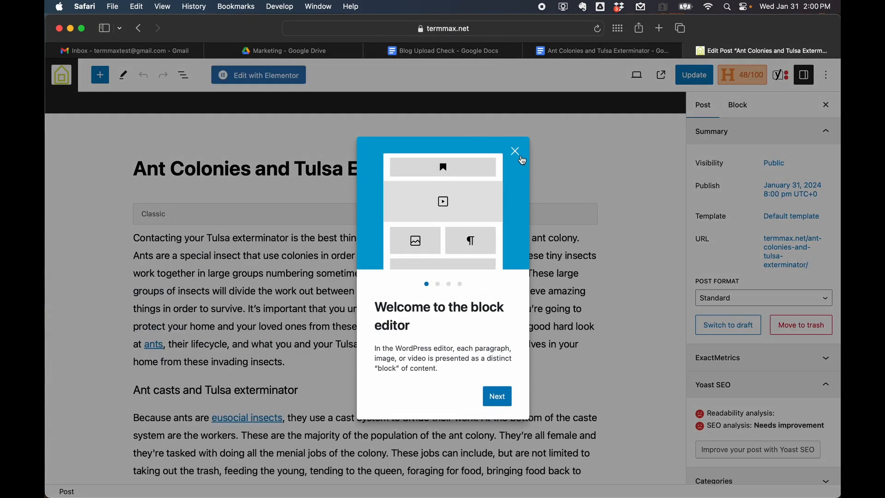
{"action": "left_click", "coordinate": [515, 152]}
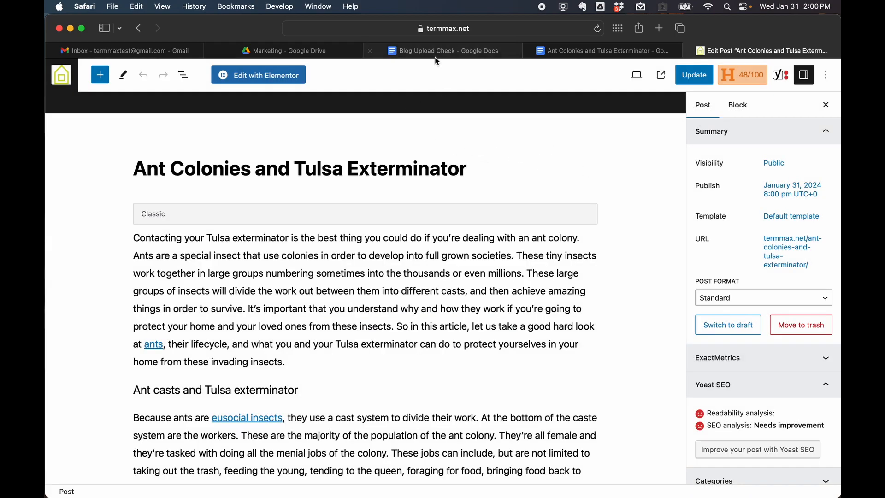
{"action": "left_click", "coordinate": [436, 50]}
{"action": "left_click", "coordinate": [338, 228]}
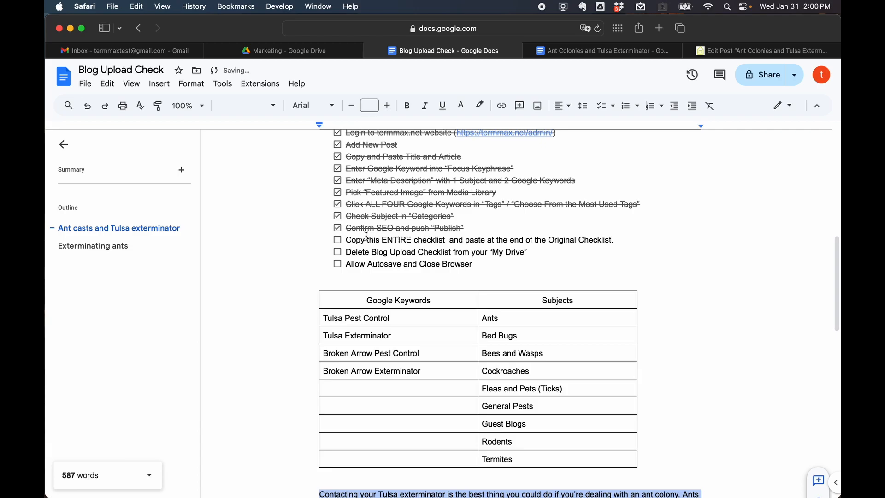
- Copy the entire contents of the Blog Upload Check document, including the checklist, keyword table and article
{"action": "scroll", "coordinate": [422, 316], "scroll_direction": "down", "scroll_amount": 10}
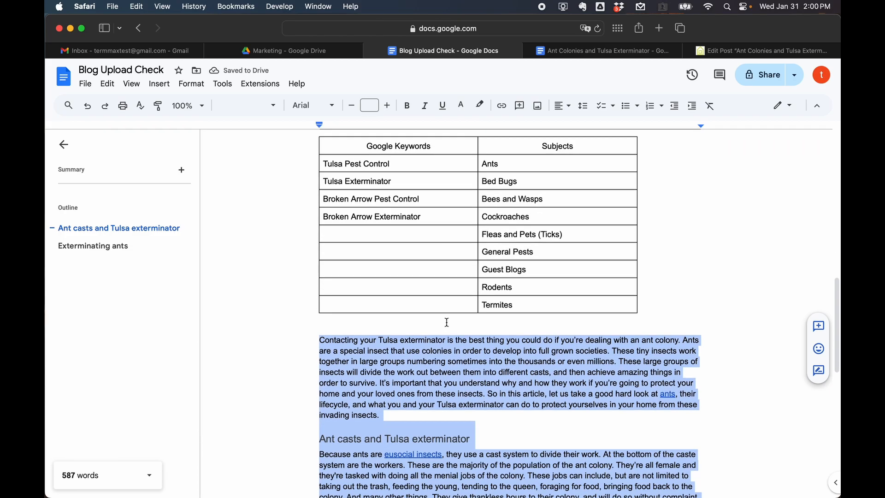
{"action": "scroll", "coordinate": [446, 322], "scroll_direction": "up", "scroll_amount": 12}
{"action": "scroll", "coordinate": [446, 322], "scroll_direction": "up", "scroll_amount": 2}
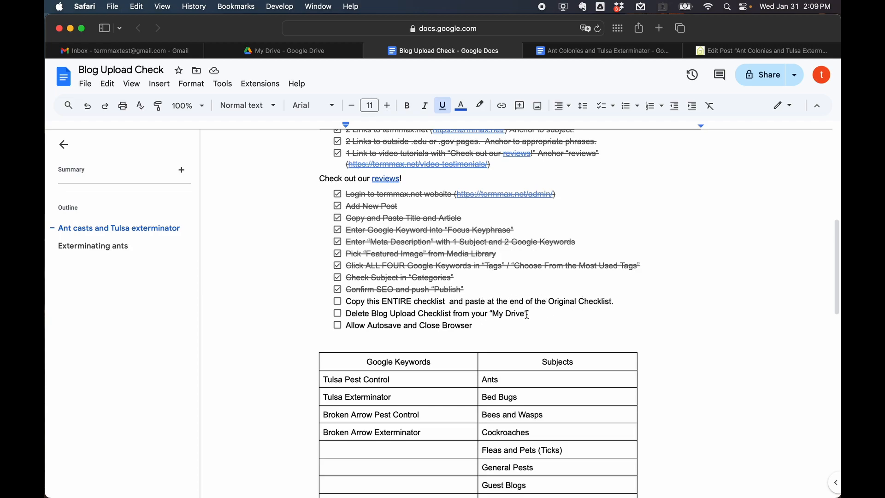
{"action": "key", "text": "super+a"}
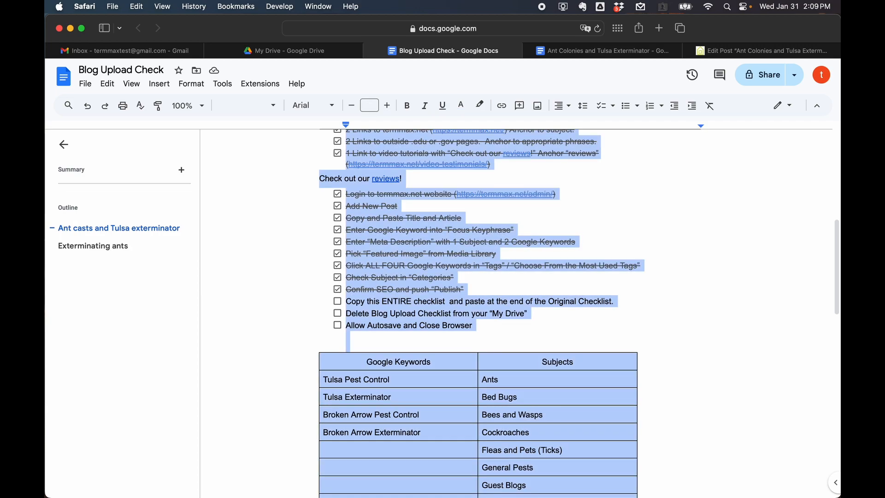
{"action": "scroll", "coordinate": [462, 267], "scroll_direction": "up", "scroll_amount": 10}
{"action": "scroll", "coordinate": [462, 267], "scroll_direction": "down", "scroll_amount": 20}
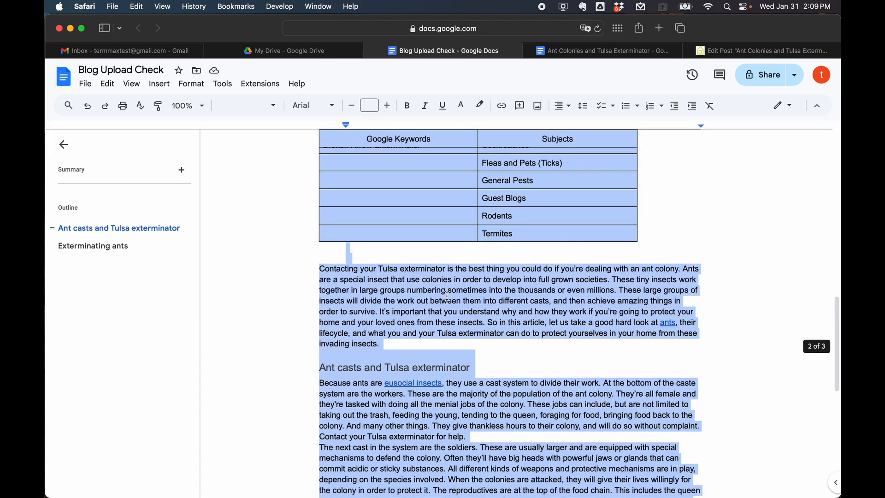
{"action": "right_click", "coordinate": [447, 297]}
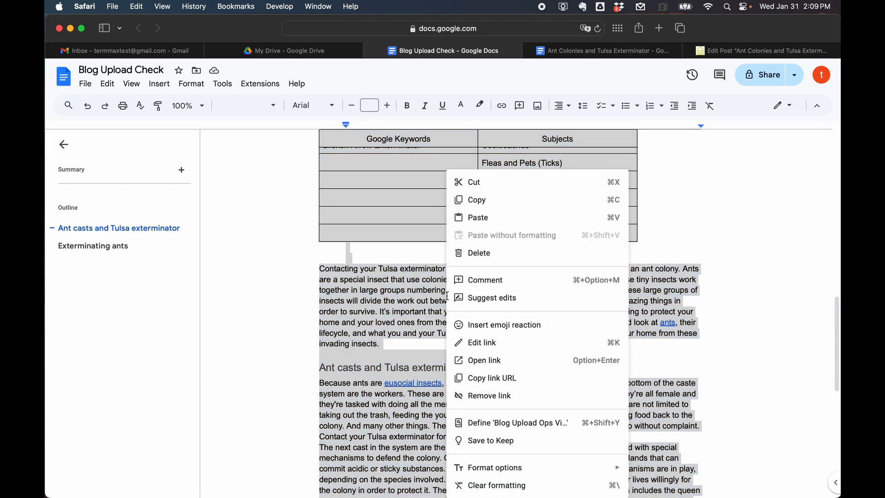
{"action": "left_click", "coordinate": [475, 200]}
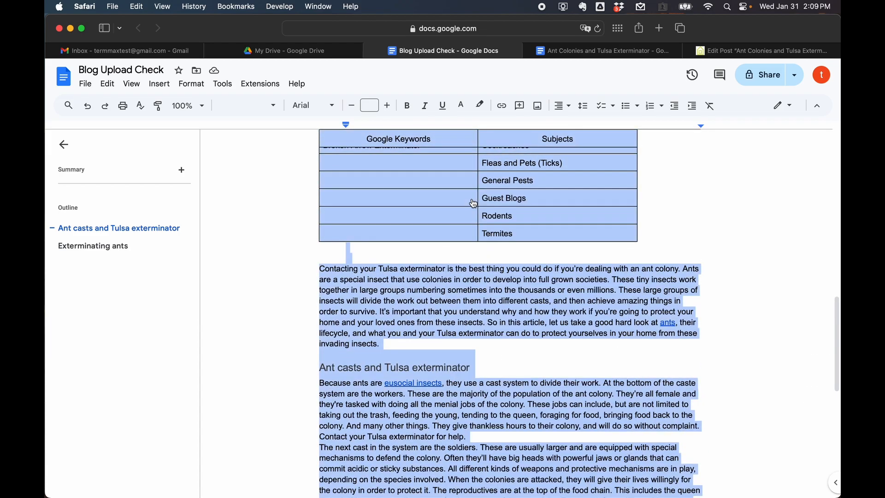
- Paste the copied checklist on a new line at the end of the "Ant Colonies and Tulsa Exterminator" document
{"action": "left_click", "coordinate": [565, 59]}
{"action": "key", "text": "super+Down"}
{"action": "scroll", "coordinate": [433, 286], "scroll_direction": "up", "scroll_amount": 6}
{"action": "scroll", "coordinate": [433, 287], "scroll_direction": "down", "scroll_amount": 8}
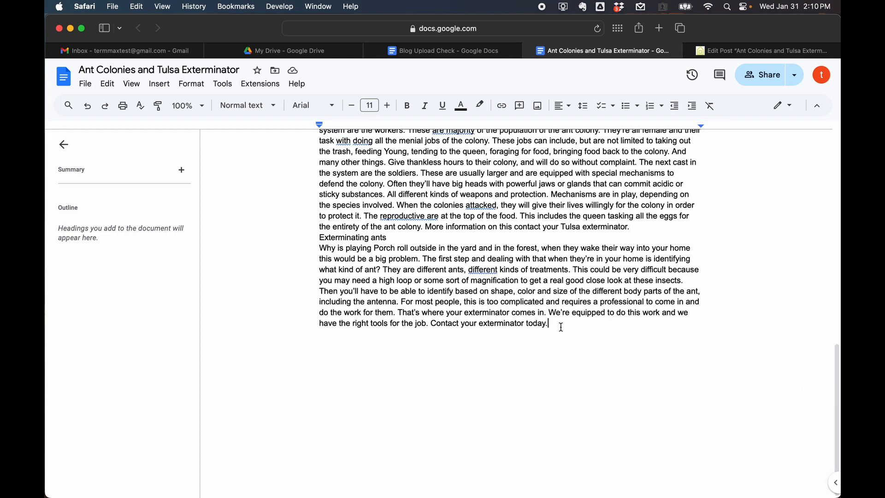
{"action": "key", "text": "Return"}
{"action": "right_click", "coordinate": [356, 344]}
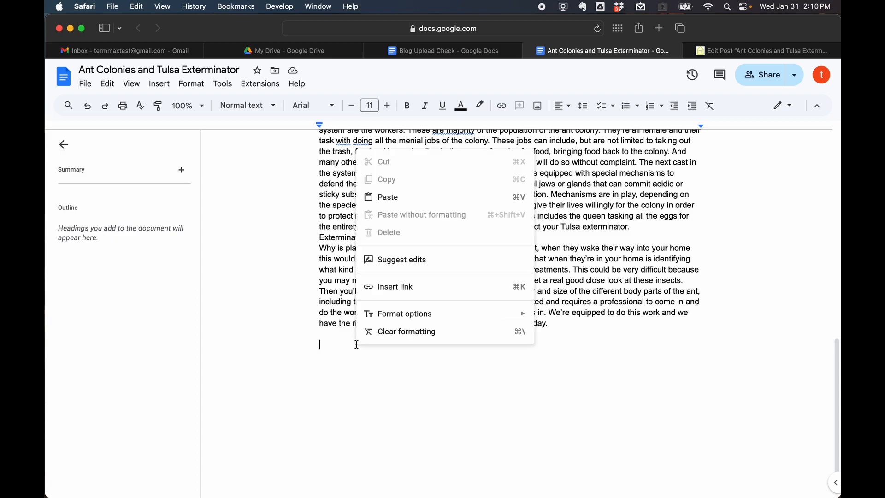
{"action": "left_click", "coordinate": [395, 201]}
- Check off "Copy this ENTIRE checklist and paste at the end of the Original Checklist" in both the pasted copy and Blog Upload Check
{"action": "scroll", "coordinate": [392, 307], "scroll_direction": "up", "scroll_amount": 20}
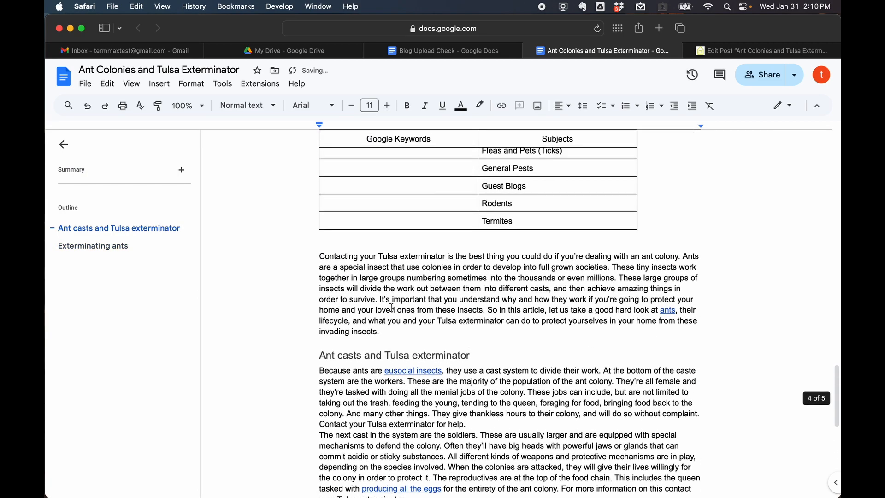
{"action": "scroll", "coordinate": [391, 308], "scroll_direction": "up", "scroll_amount": 5}
{"action": "scroll", "coordinate": [401, 277], "scroll_direction": "down", "scroll_amount": 15}
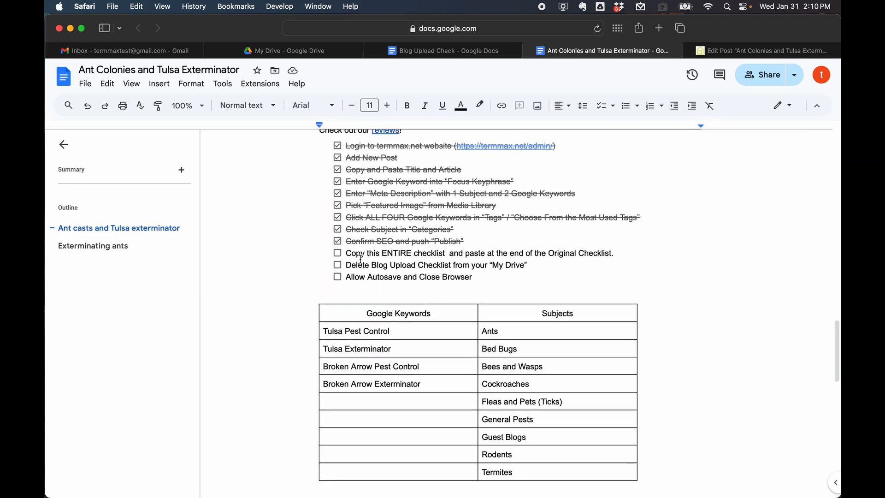
{"action": "left_click", "coordinate": [337, 252]}
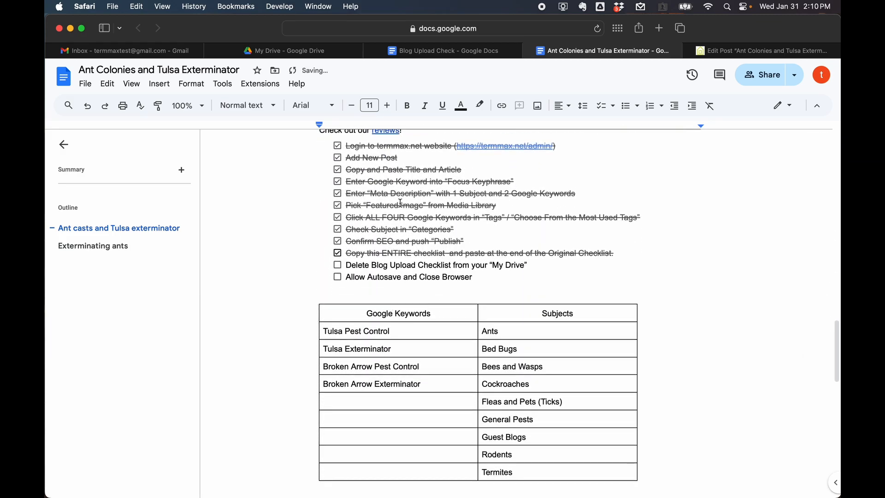
{"action": "left_click", "coordinate": [409, 52]}
{"action": "scroll", "coordinate": [369, 277], "scroll_direction": "up", "scroll_amount": 8}
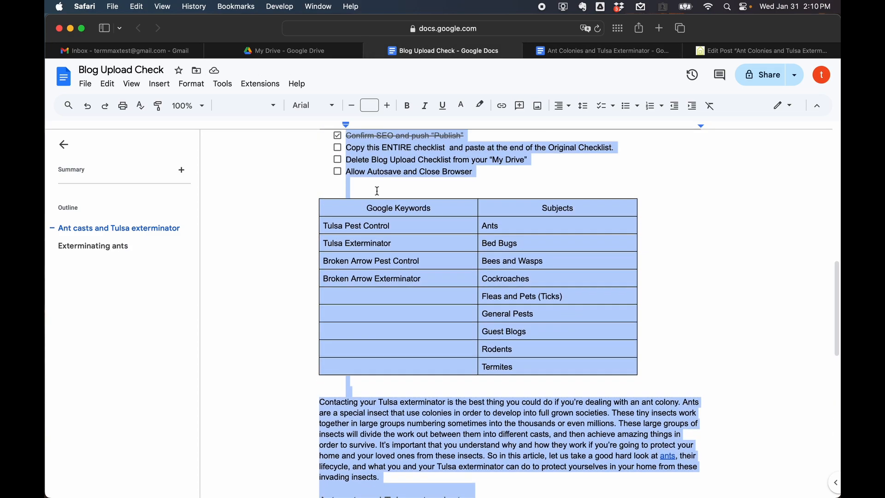
{"action": "left_click", "coordinate": [362, 286]}
{"action": "left_click", "coordinate": [337, 287]}
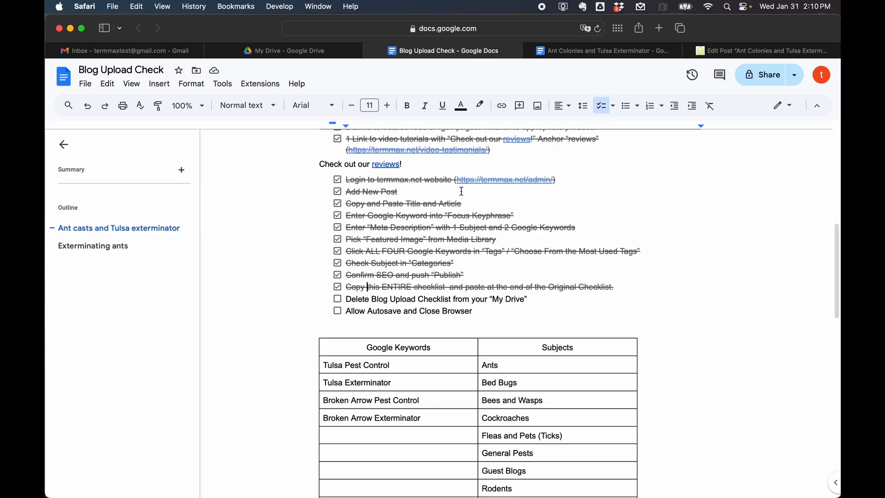
- Close the Blog Upload Check document and move its file from My Drive in Google Drive to the trash
{"action": "left_click", "coordinate": [370, 51]}
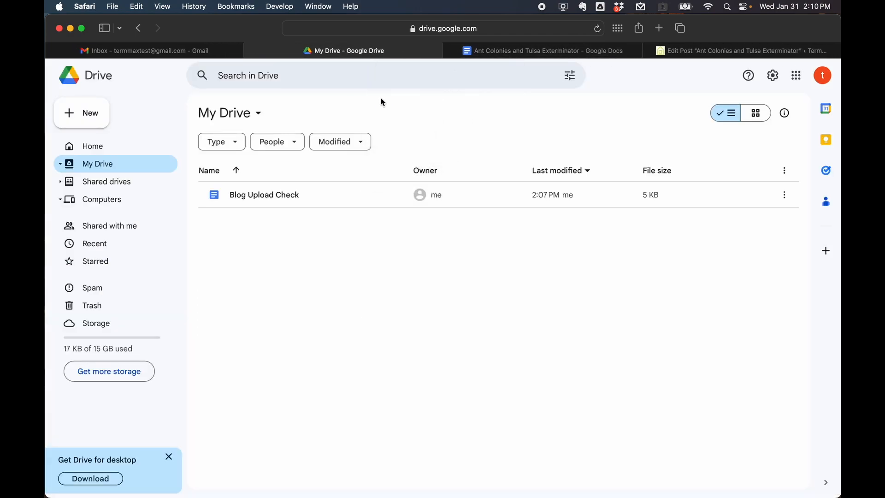
{"action": "left_click", "coordinate": [104, 182]}
{"action": "left_click", "coordinate": [107, 168]}
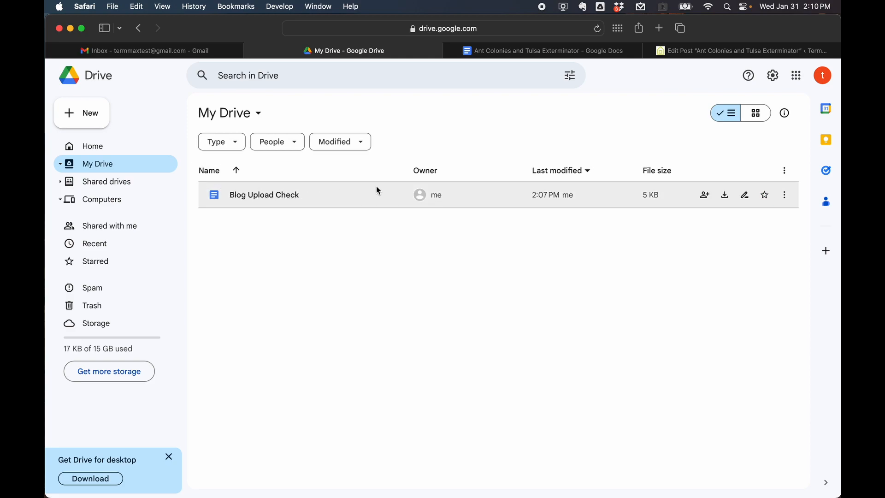
{"action": "left_click", "coordinate": [785, 195]}
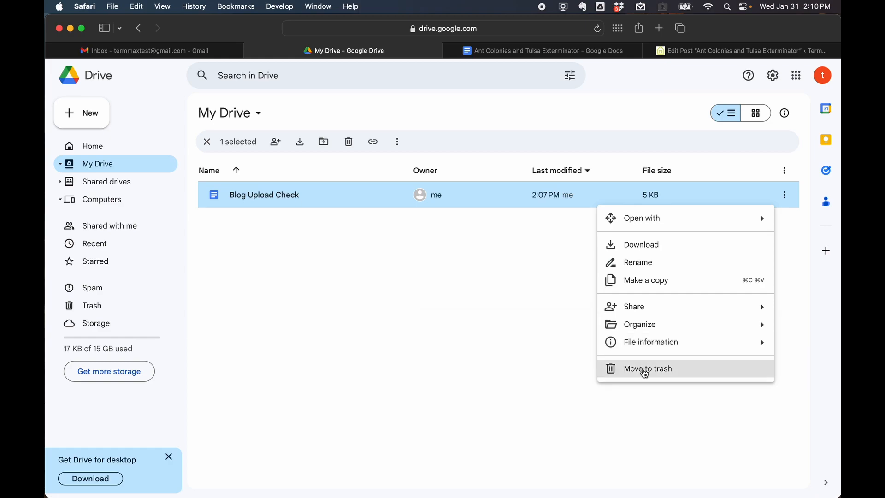
{"action": "left_click", "coordinate": [644, 371]}
{"action": "left_click", "coordinate": [501, 317]}
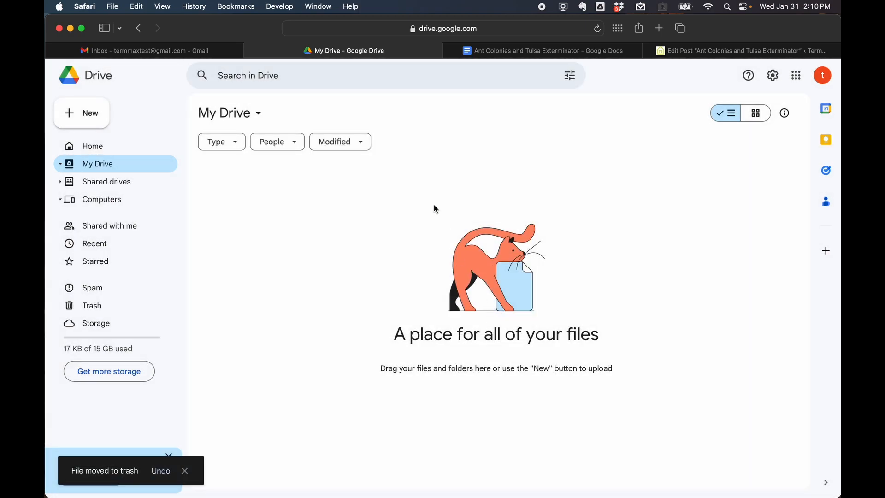
- Check off the delete-checklist and "Allow Autosave and Close Browser" items in the "Ant Colonies and Tulsa Exterminator" document, then close it
{"action": "left_click", "coordinate": [493, 51]}
{"action": "scroll", "coordinate": [443, 251], "scroll_direction": "down", "scroll_amount": 6}
{"action": "scroll", "coordinate": [443, 251], "scroll_direction": "down", "scroll_amount": 7}
{"action": "scroll", "coordinate": [442, 251], "scroll_direction": "up", "scroll_amount": 15}
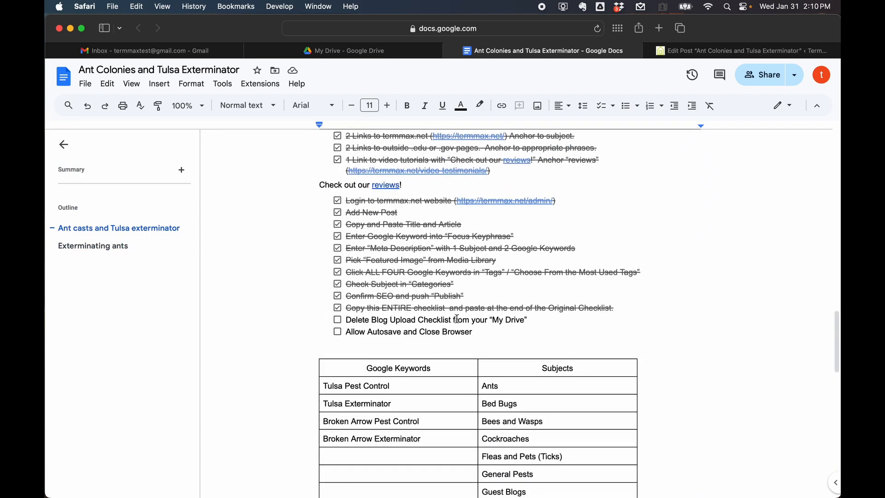
{"action": "left_click", "coordinate": [338, 319]}
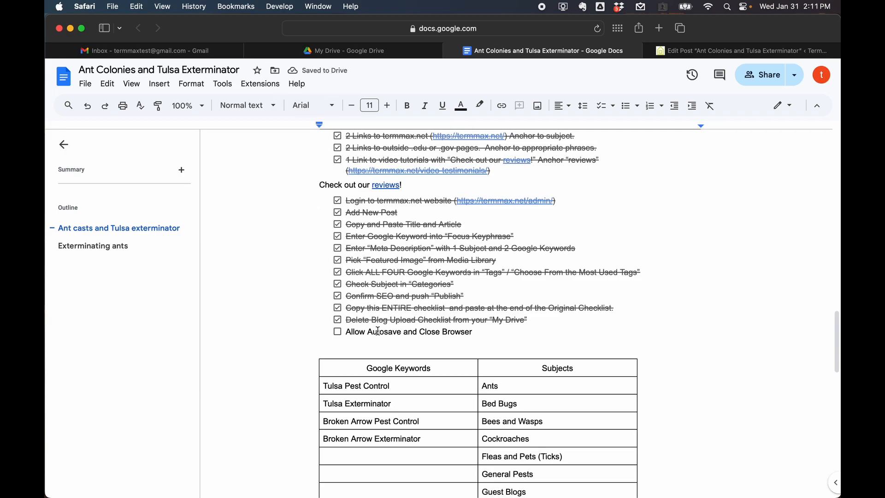
{"action": "left_click", "coordinate": [338, 331]}
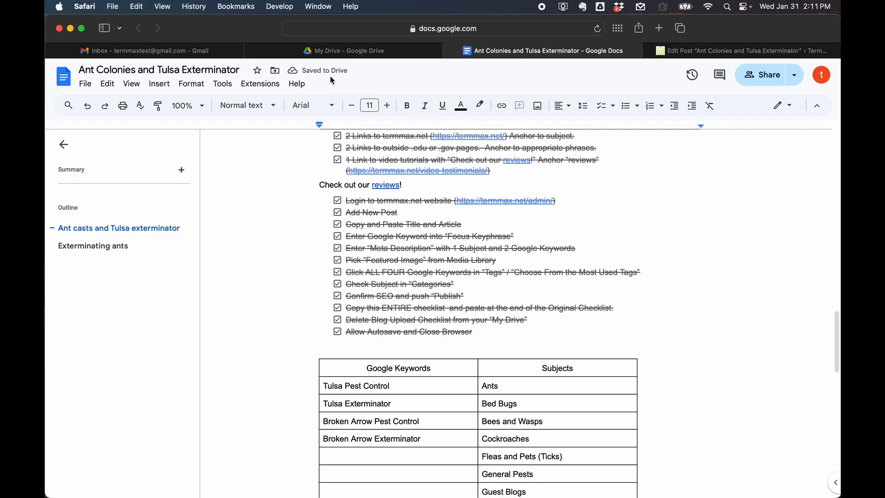
{"action": "left_click", "coordinate": [449, 51]}
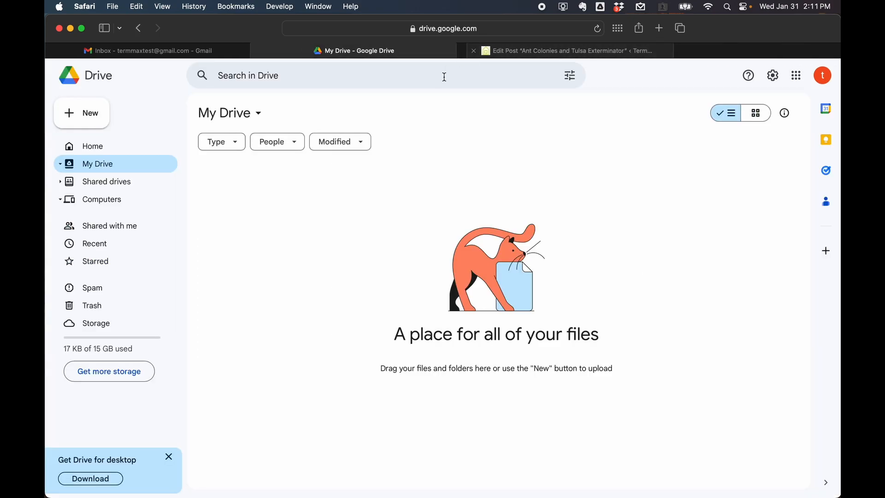